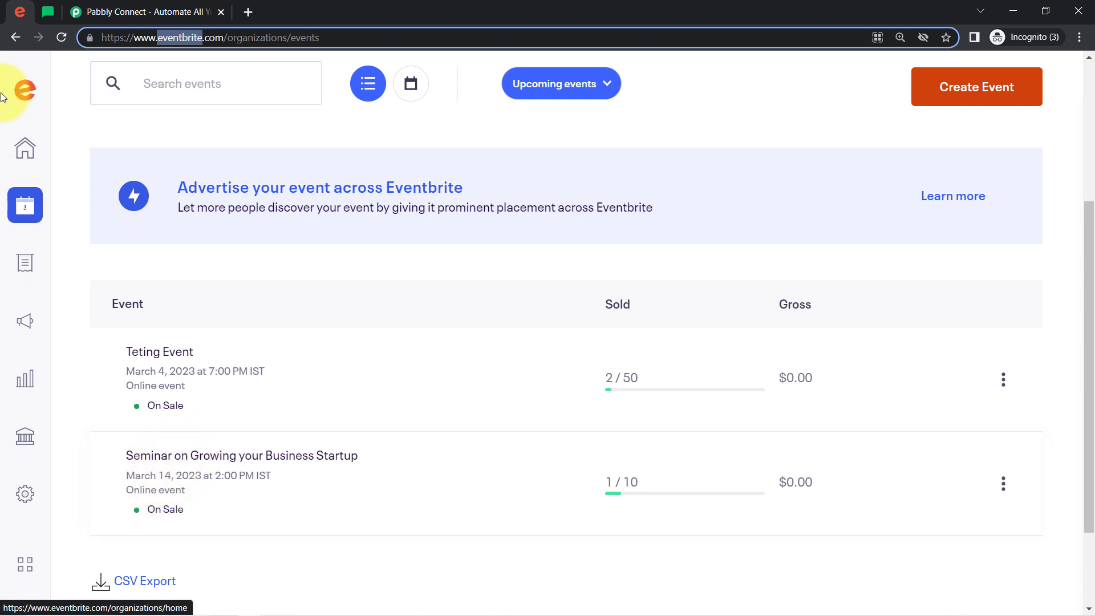
# Switch to MailerLite and check its list of active subscribers
pyautogui.click(48, 12)
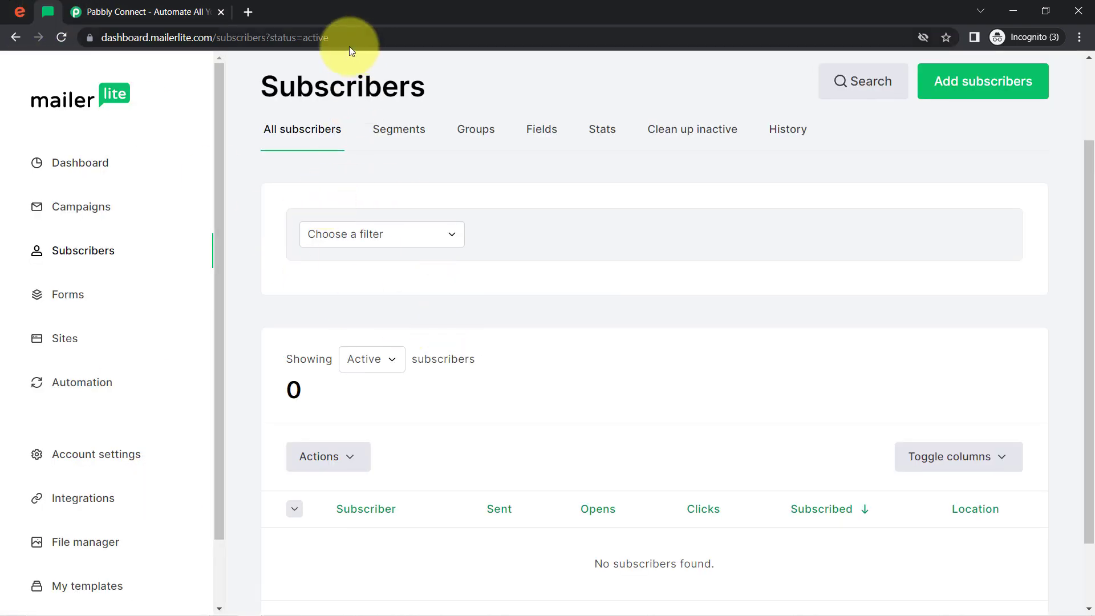
pyautogui.doubleClick(292, 87)
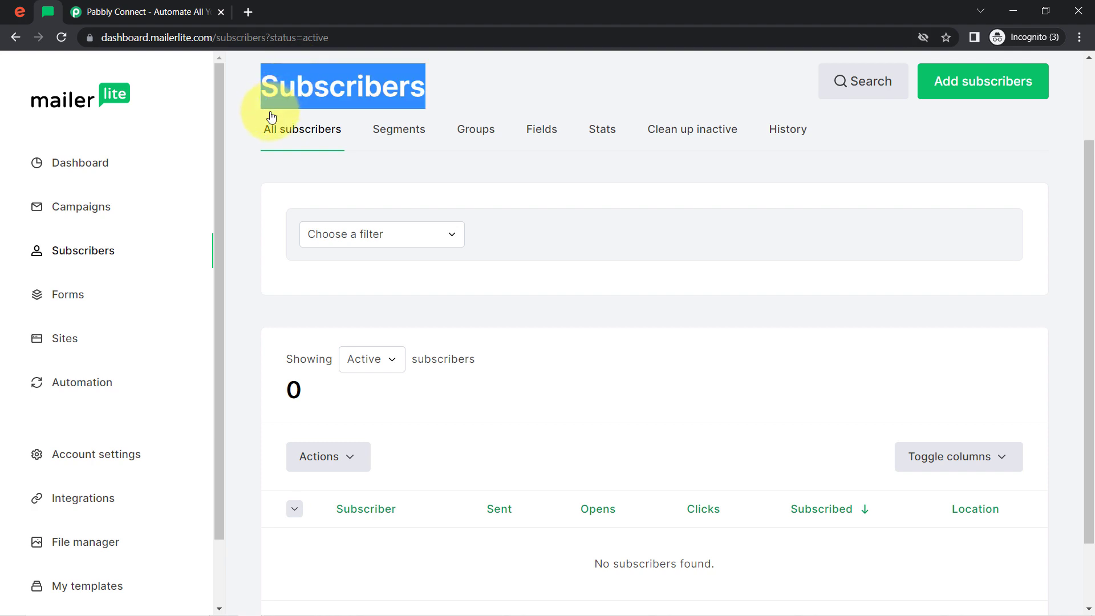
# Switch to the Pabbly website, sign in and open the Pabbly Connect dashboard
pyautogui.click(139, 12)
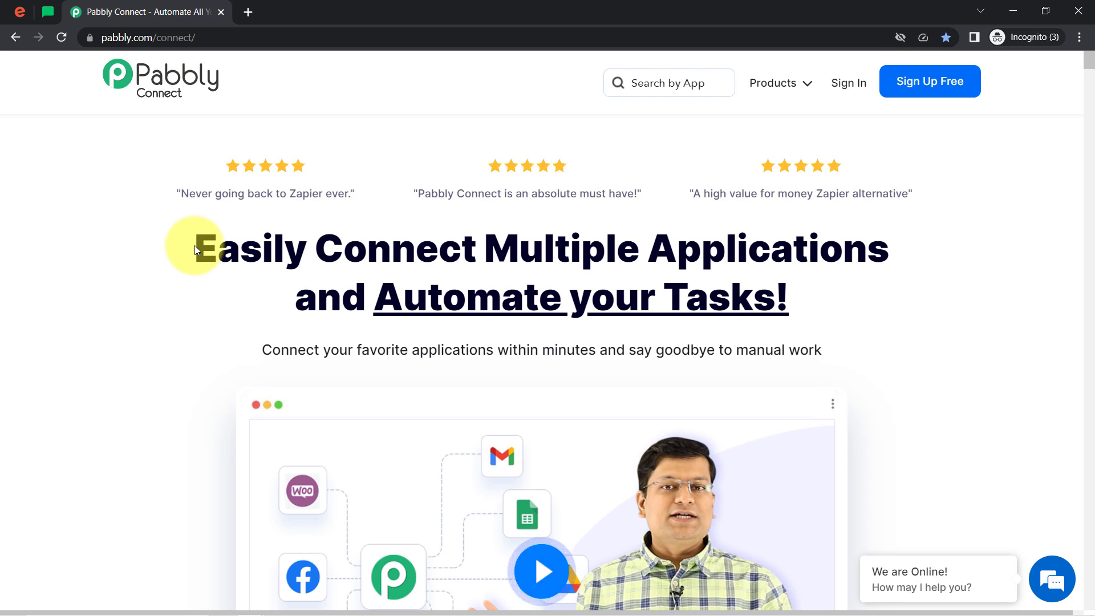
pyautogui.moveTo(195, 249); pyautogui.dragTo(784, 296)
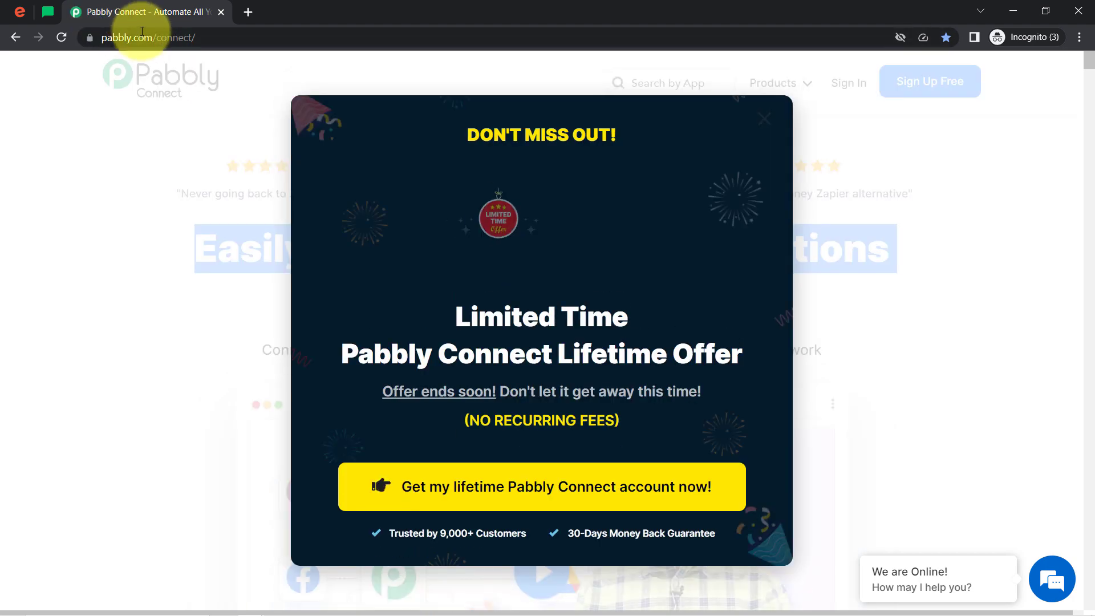
pyautogui.moveTo(137, 38); pyautogui.dragTo(557, 75)
pyautogui.click(764, 119)
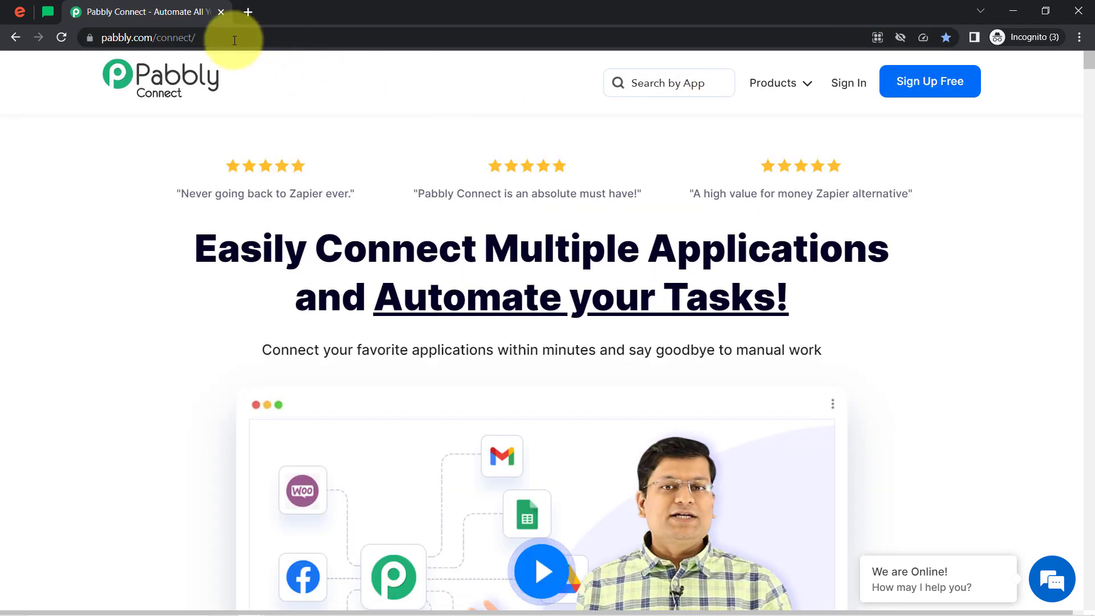
pyautogui.doubleClick(188, 37)
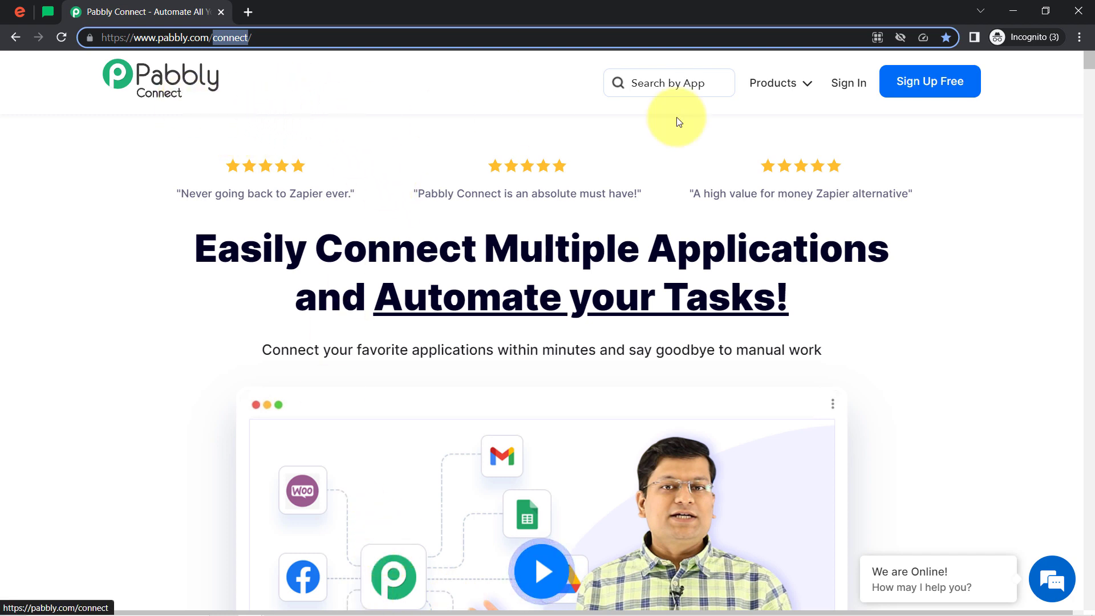
pyautogui.click(845, 86)
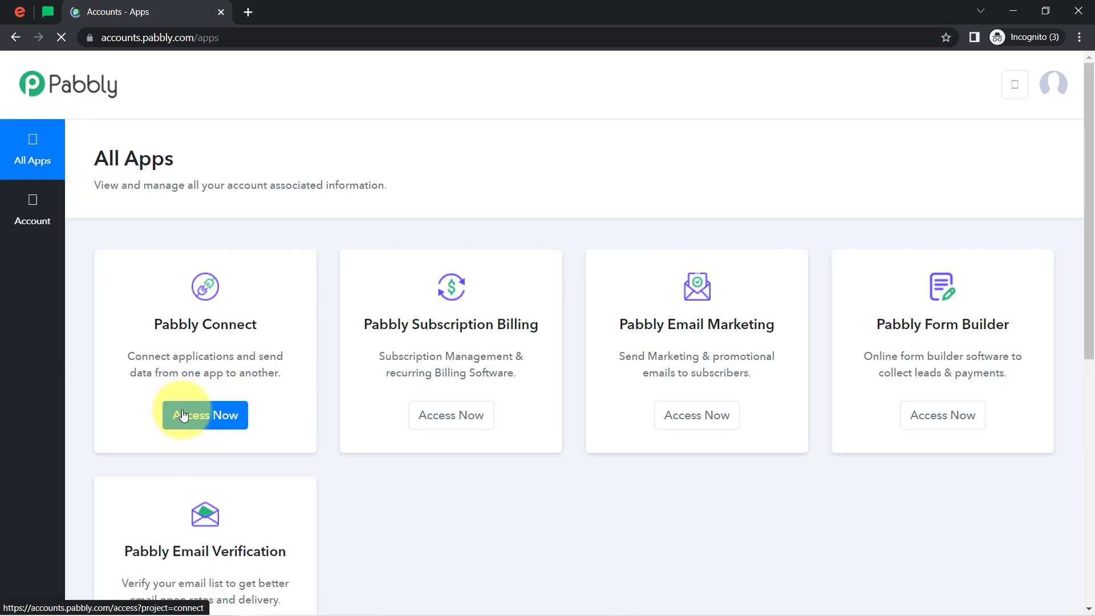
pyautogui.click(183, 416)
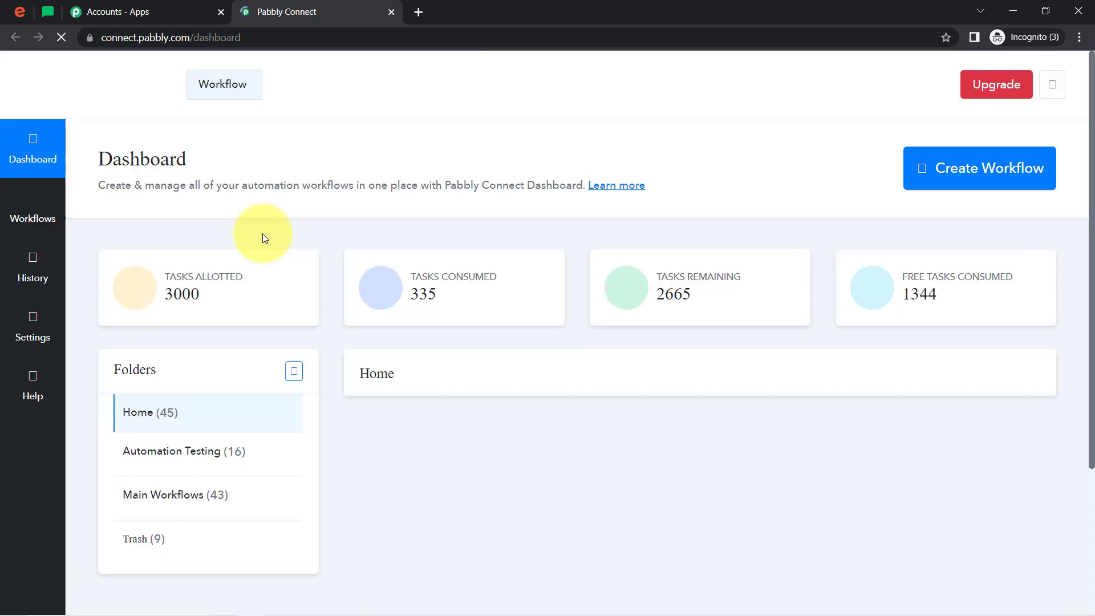
pyautogui.click(1080, 37)
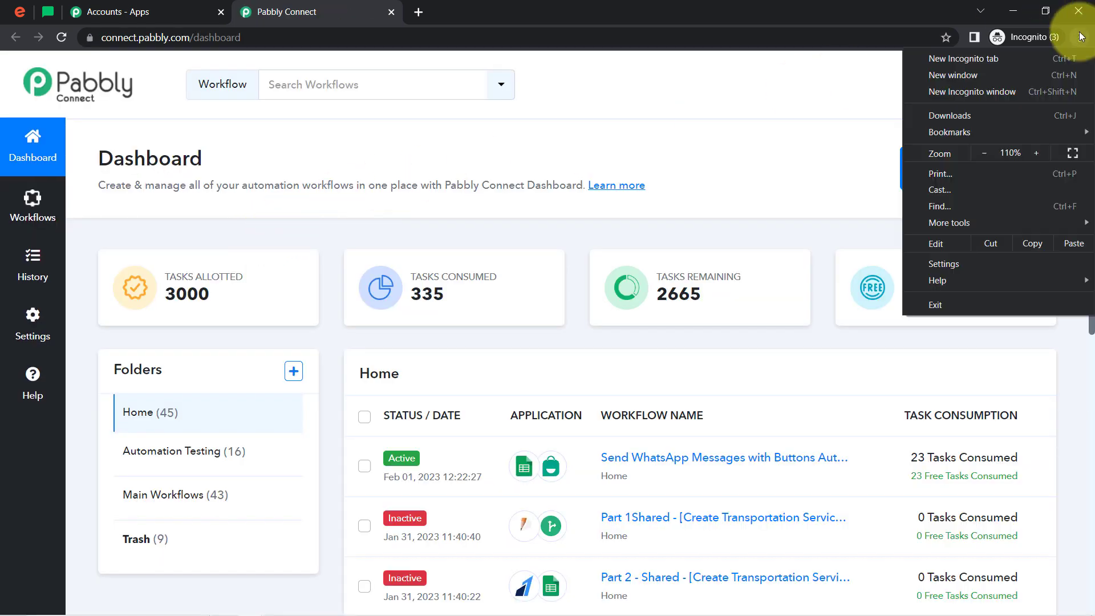
pyautogui.click(1080, 37)
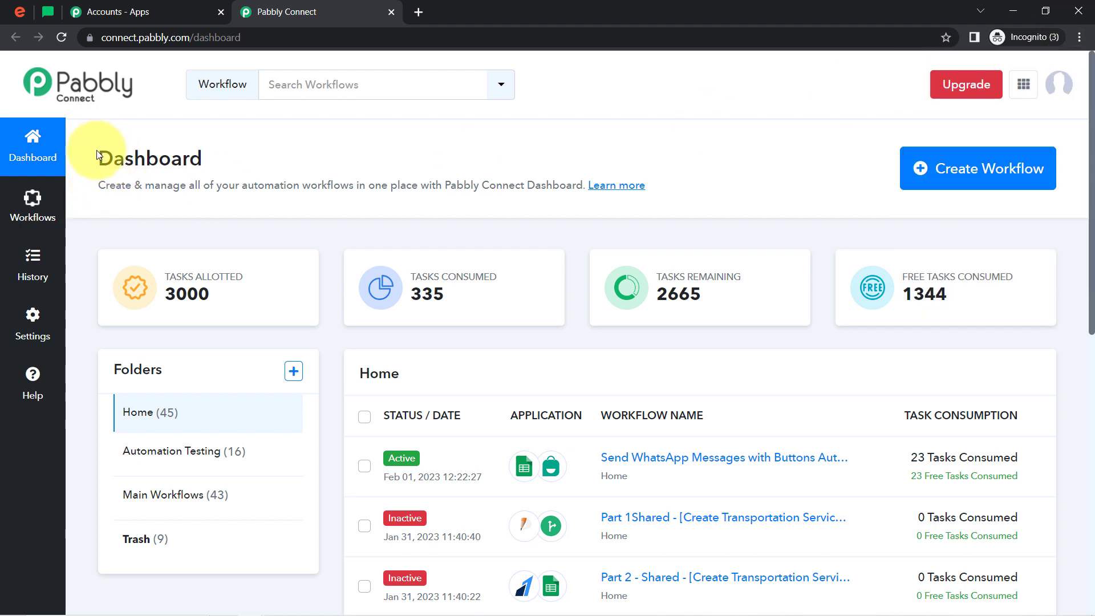
pyautogui.moveTo(97, 153); pyautogui.dragTo(204, 160)
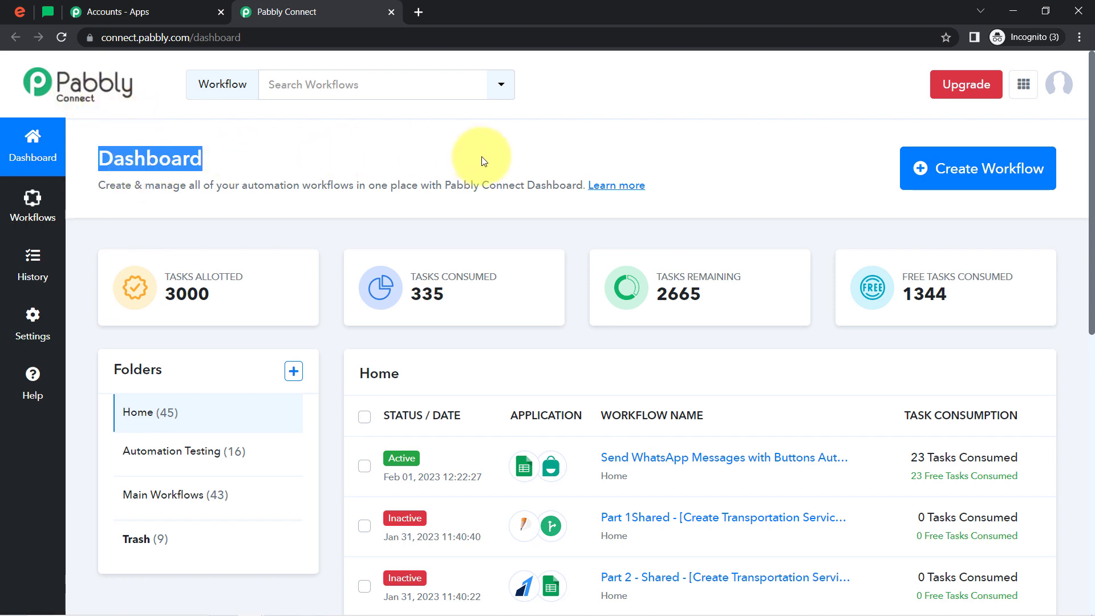
# Create a workflow named "When Attendee Register for Event in Eventbrite - Create him as Subscribers in MailerLite"
pyautogui.click(967, 165)
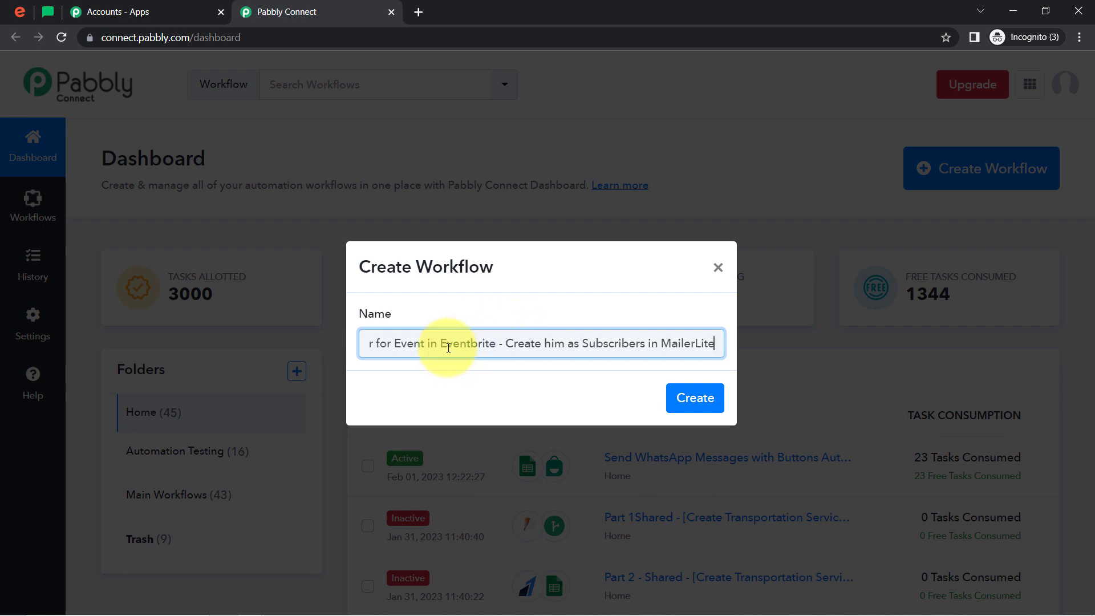
pyautogui.moveTo(448, 347); pyautogui.dragTo(264, 384)
pyautogui.click(429, 349)
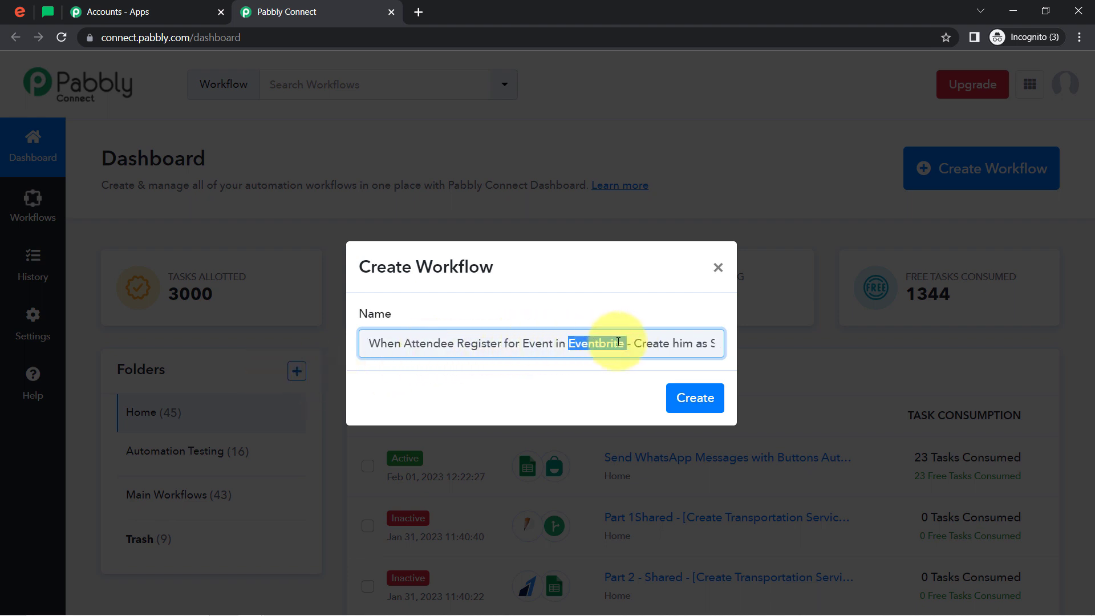
pyautogui.moveTo(632, 343); pyautogui.dragTo(737, 342)
pyautogui.click(648, 336)
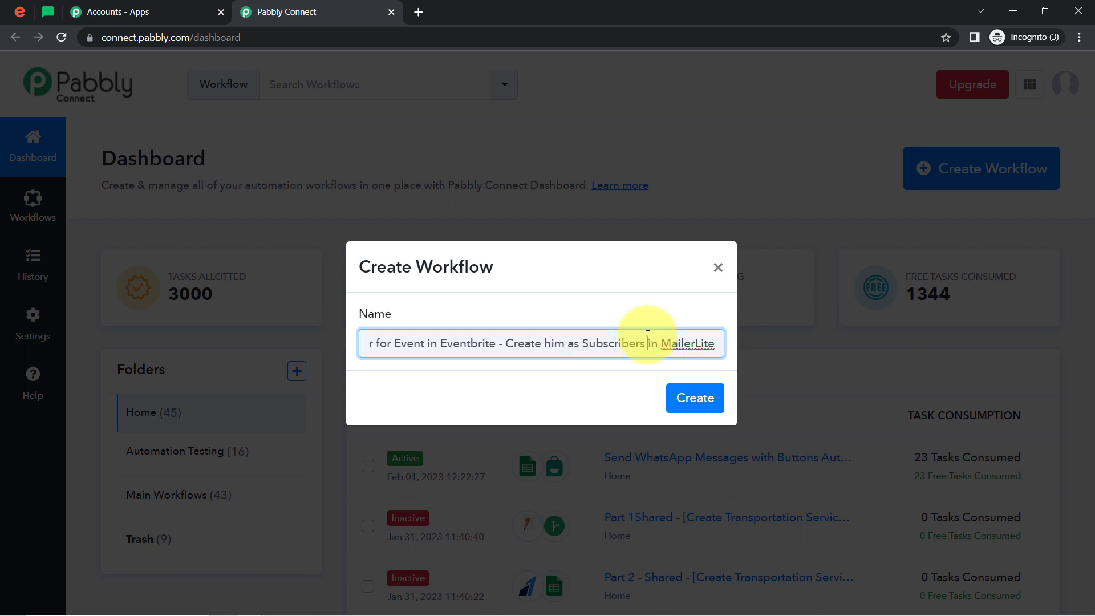
pyautogui.tripleClick(680, 345)
pyautogui.click(649, 345)
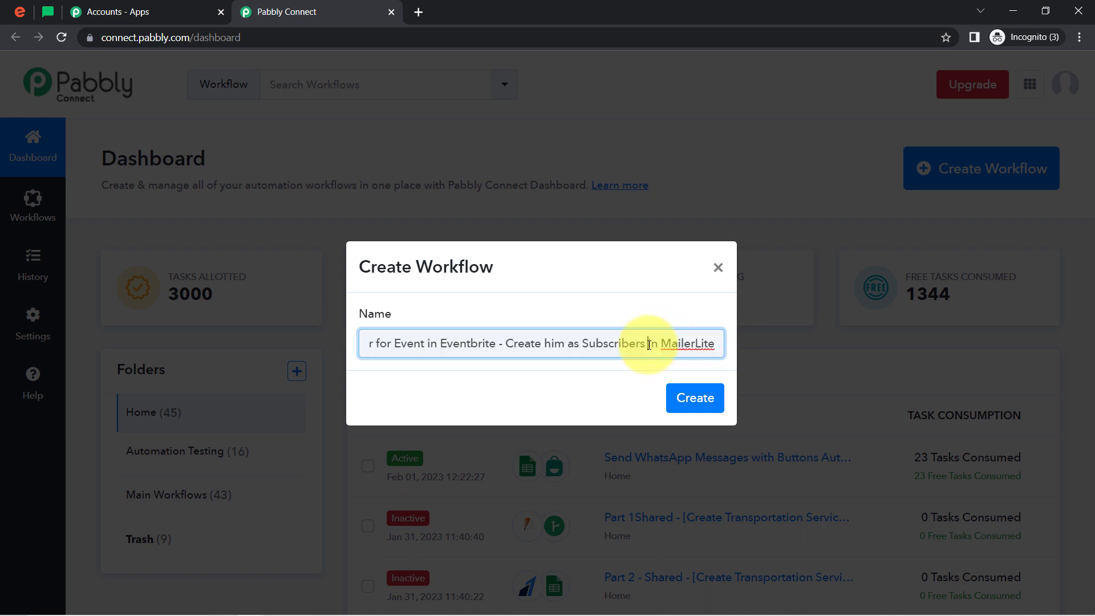
pyautogui.click(691, 398)
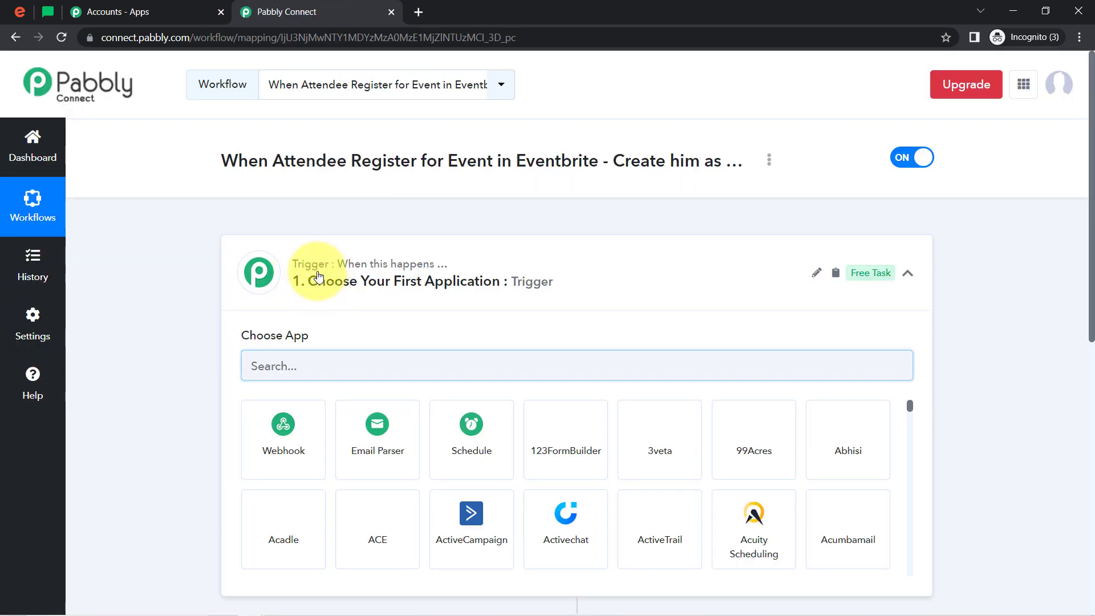
# Set Eventbrite as the app for the workflow's trigger
pyautogui.click(317, 276)
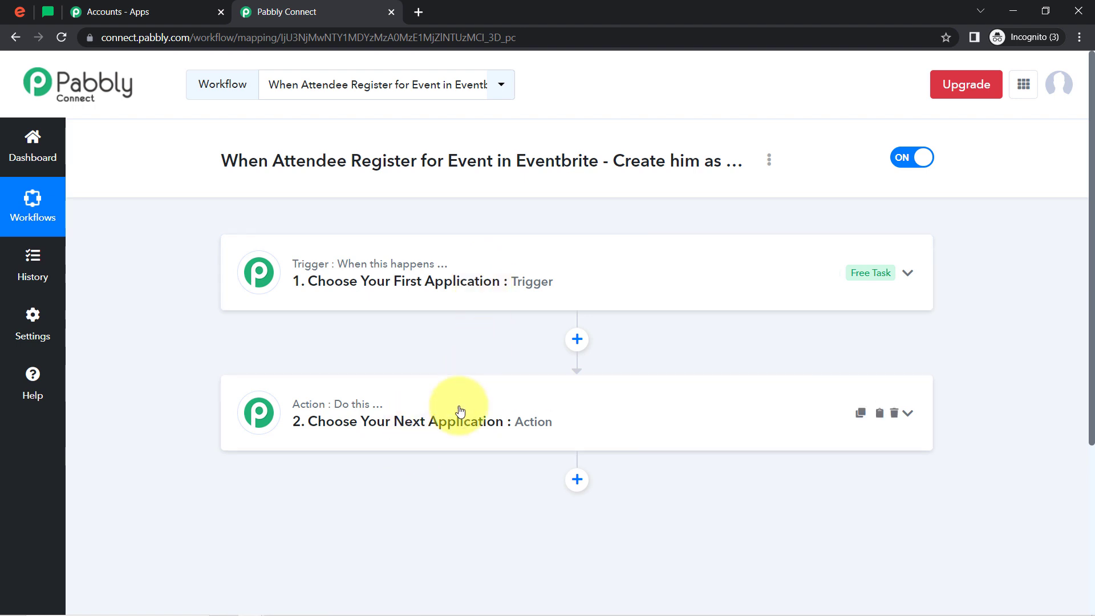
pyautogui.moveTo(248, 160); pyautogui.dragTo(709, 161)
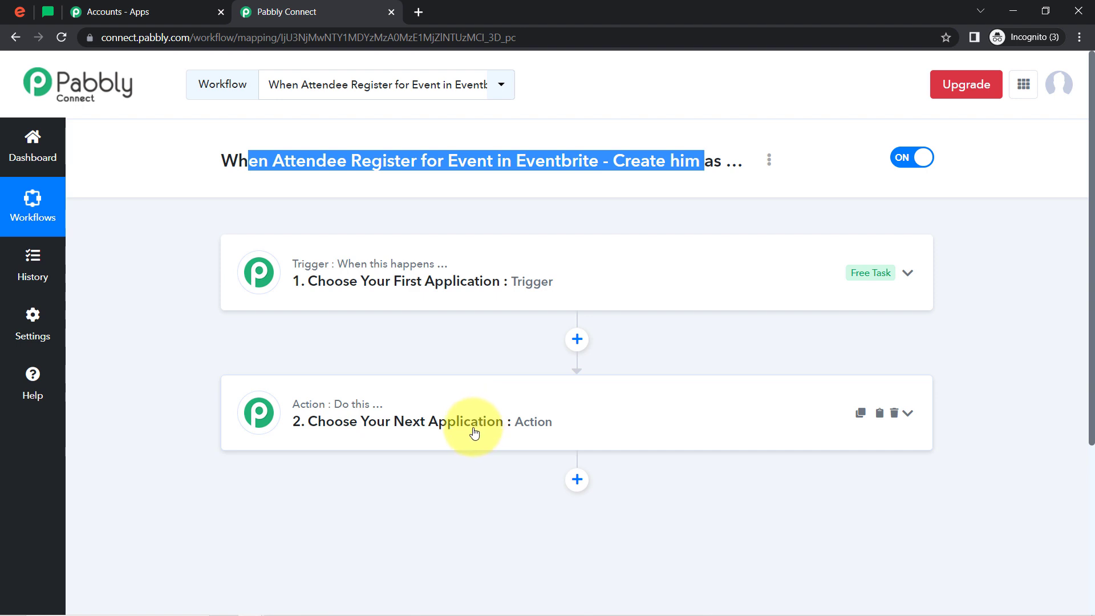
pyautogui.click(427, 281)
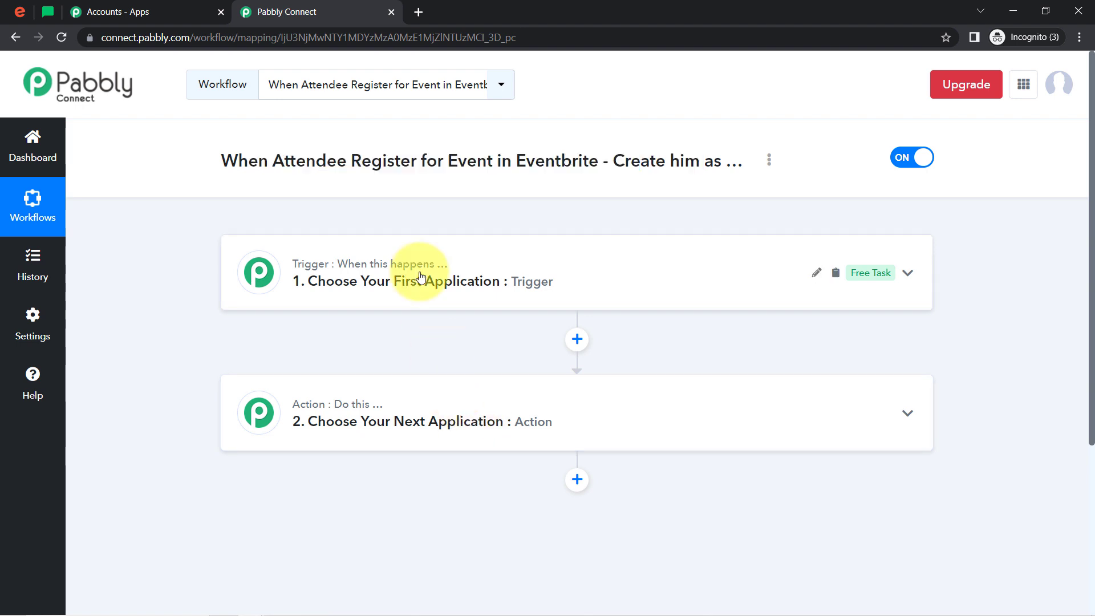
pyautogui.click(310, 375)
pyautogui.write('even')
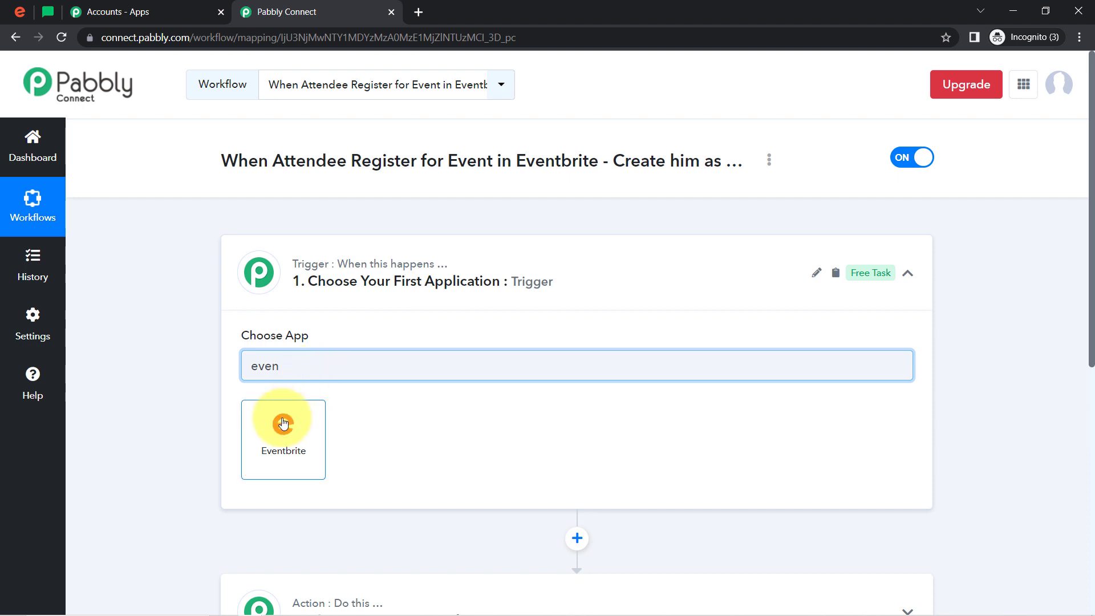
pyautogui.click(283, 423)
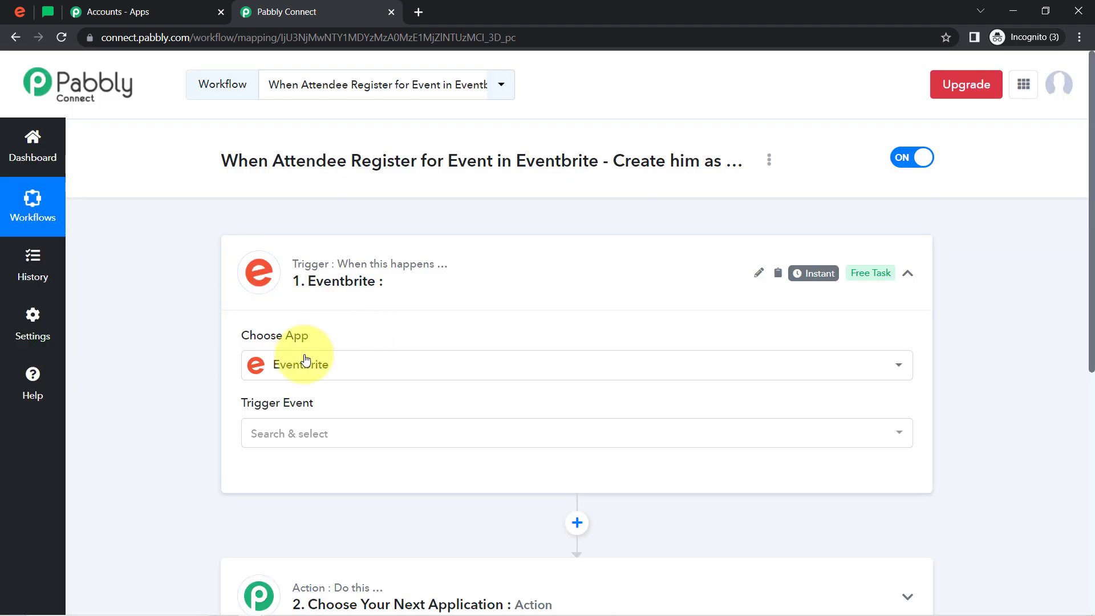
# Choose New Order as the trigger event for Eventbrite
pyautogui.moveTo(1090, 173); pyautogui.dragTo(1091, 258)
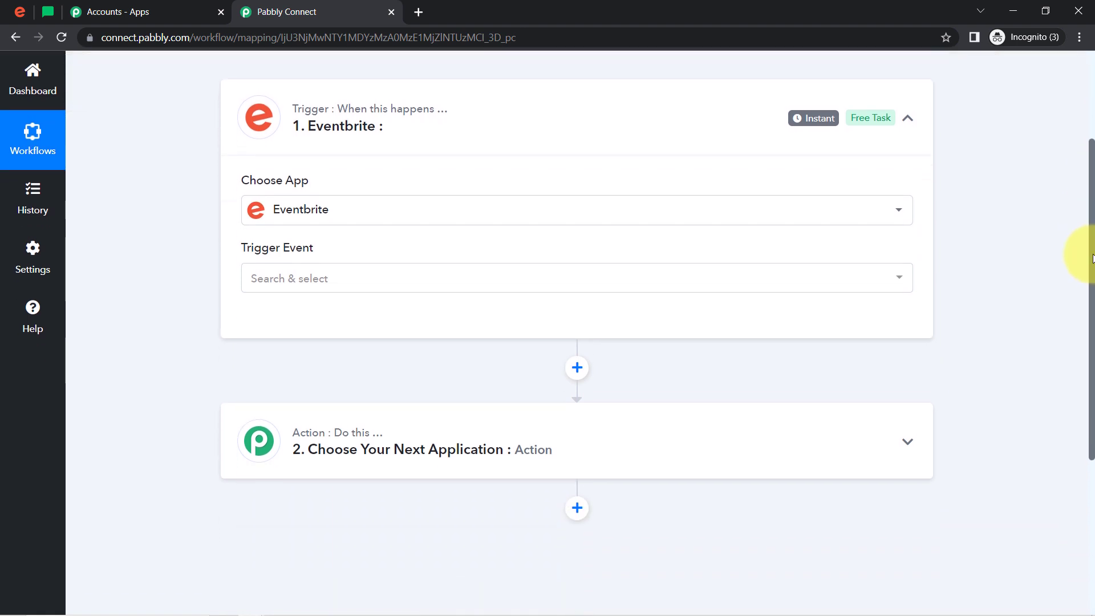
pyautogui.click(270, 279)
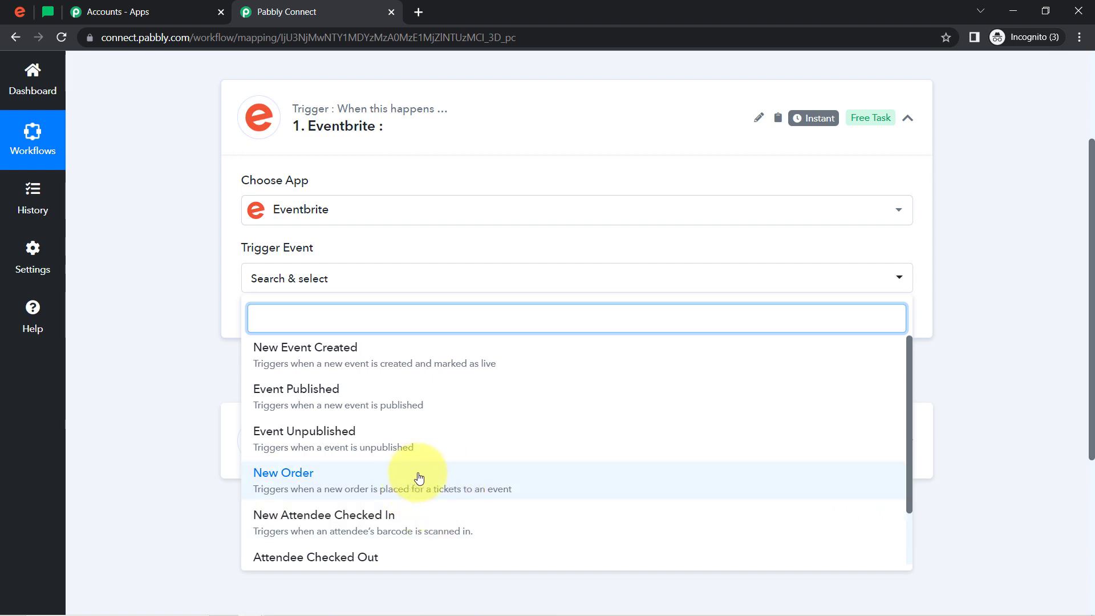
pyautogui.click(428, 492)
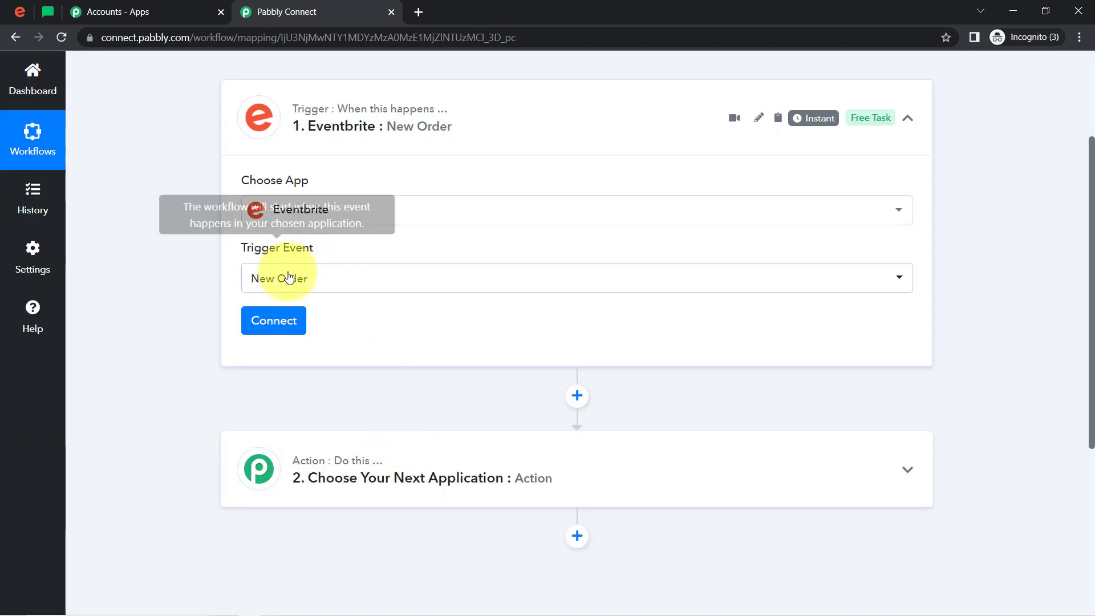
# Add a new Eventbrite connection to the trigger and allow Pabbly Connect to access the Eventbrite account
pyautogui.click(267, 321)
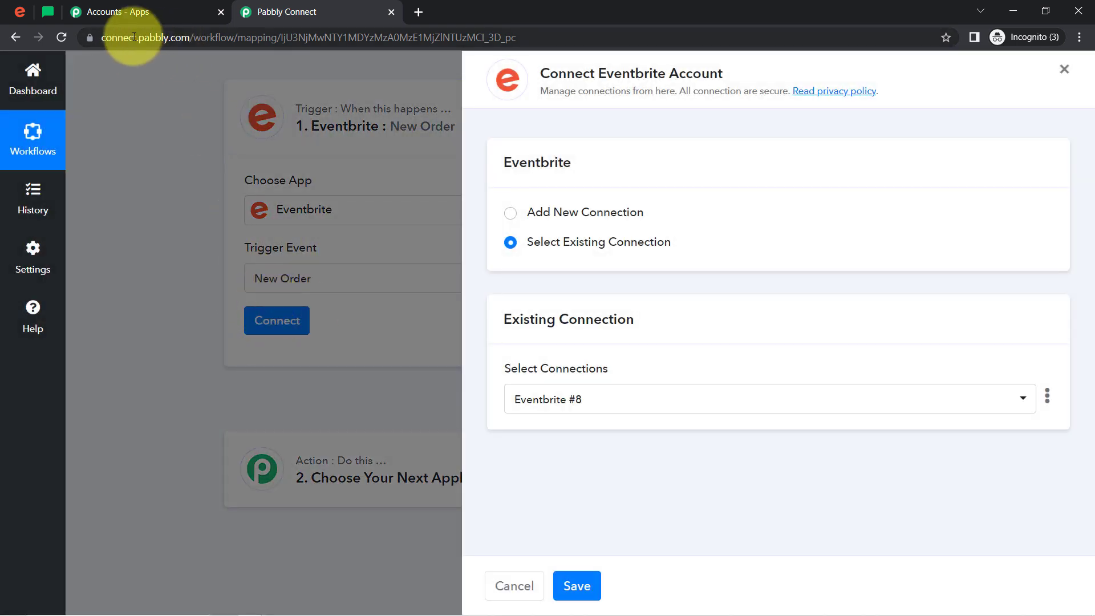
pyautogui.click(565, 211)
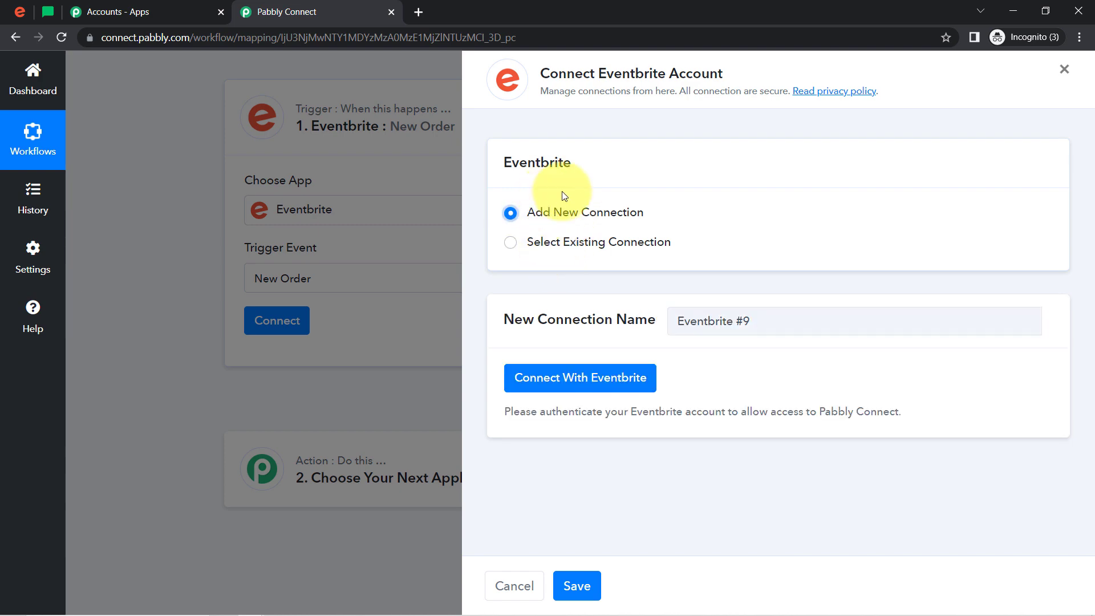
pyautogui.click(553, 388)
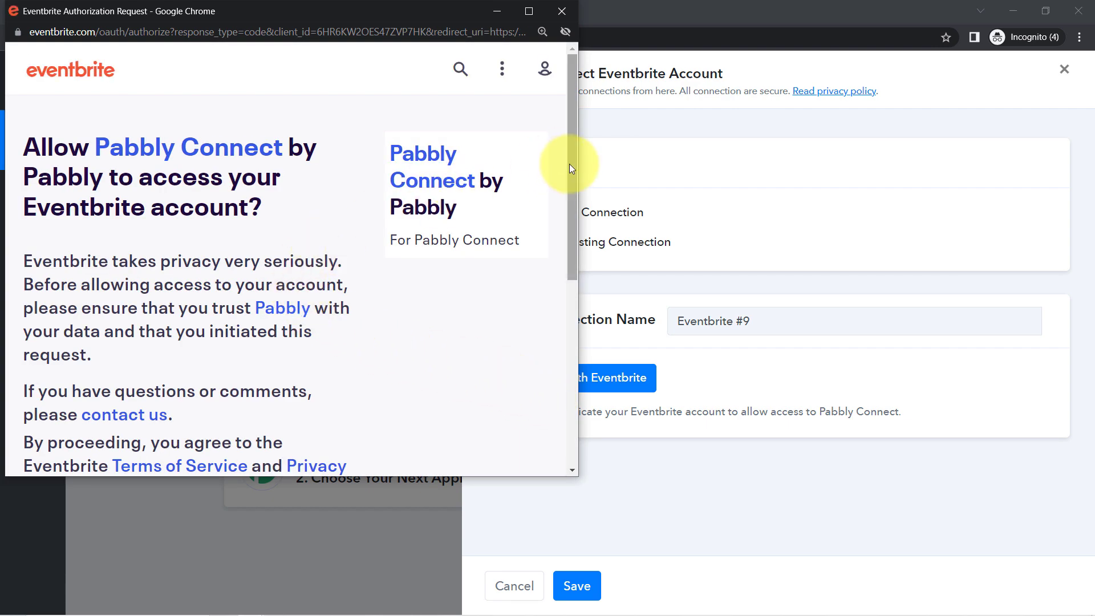
pyautogui.moveTo(569, 165); pyautogui.dragTo(582, 358)
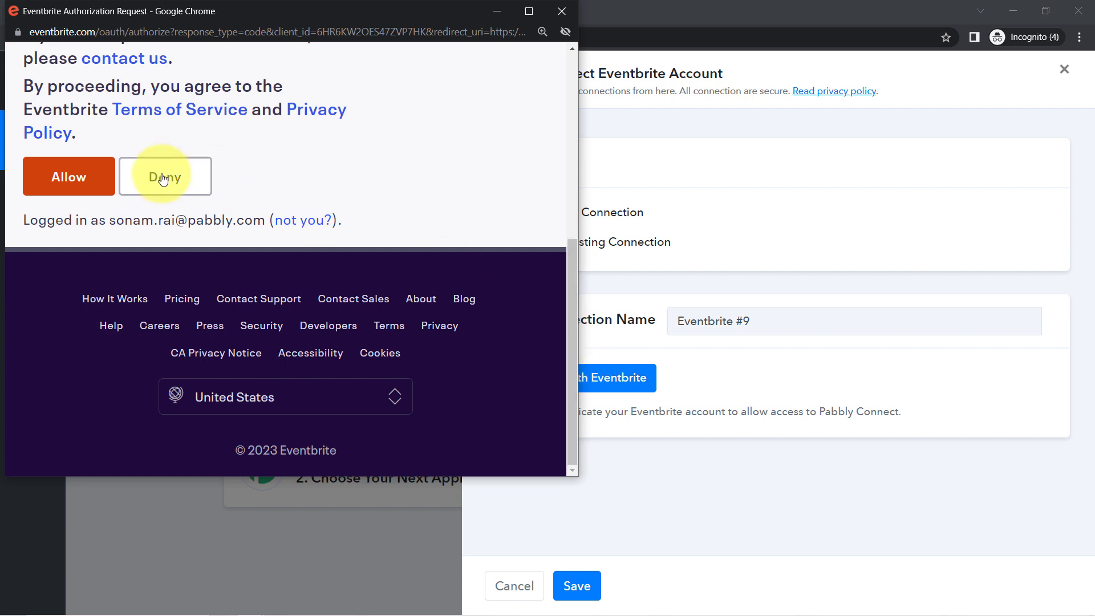
pyautogui.click(94, 177)
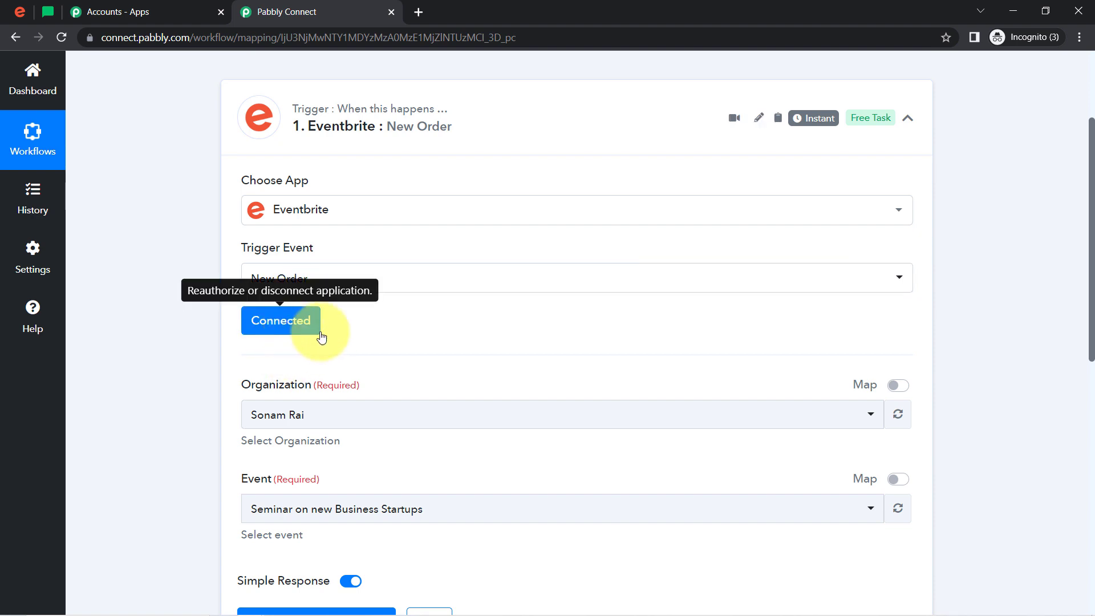
# Compare the trigger's Organization and Event choices with the account and events listed in Eventbrite
pyautogui.moveTo(1091, 268); pyautogui.dragTo(1091, 349)
pyautogui.click(23, 12)
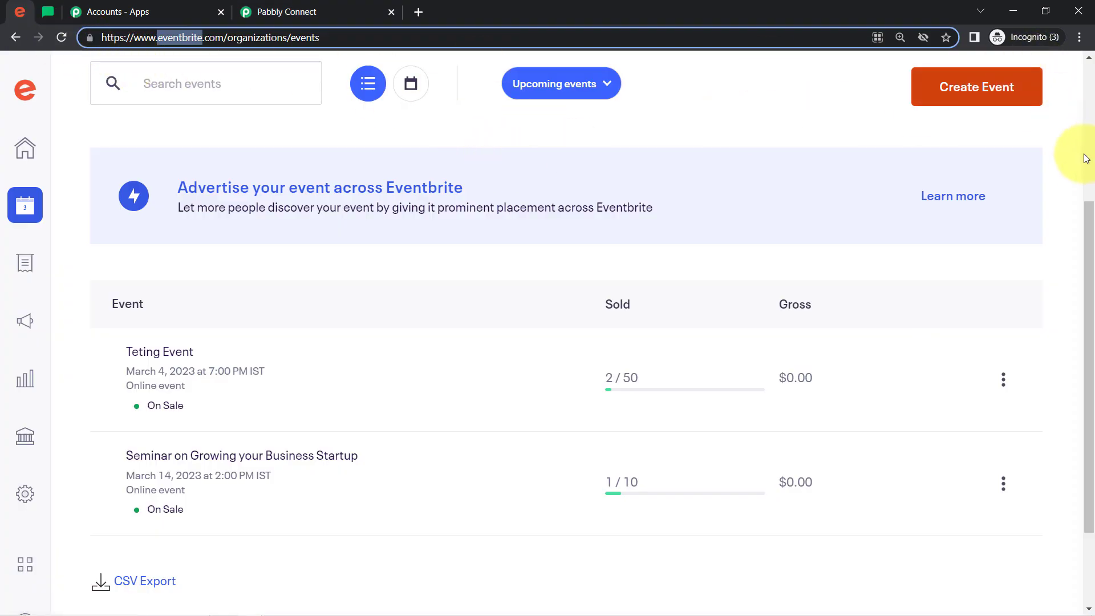
pyautogui.moveTo(1086, 215); pyautogui.dragTo(1085, 53)
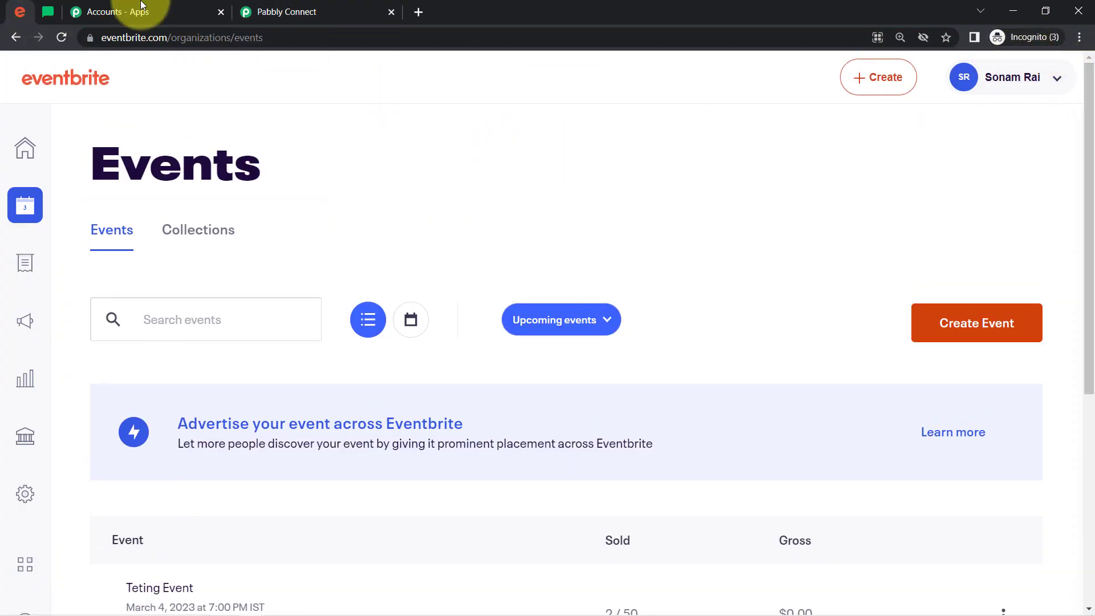
pyautogui.click(293, 10)
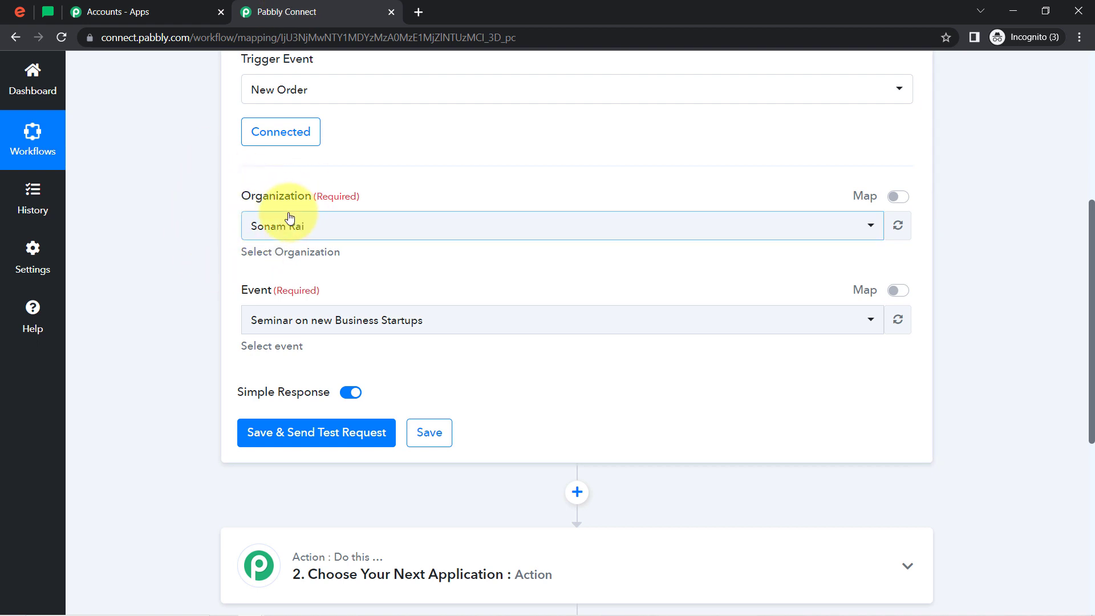
pyautogui.click(258, 319)
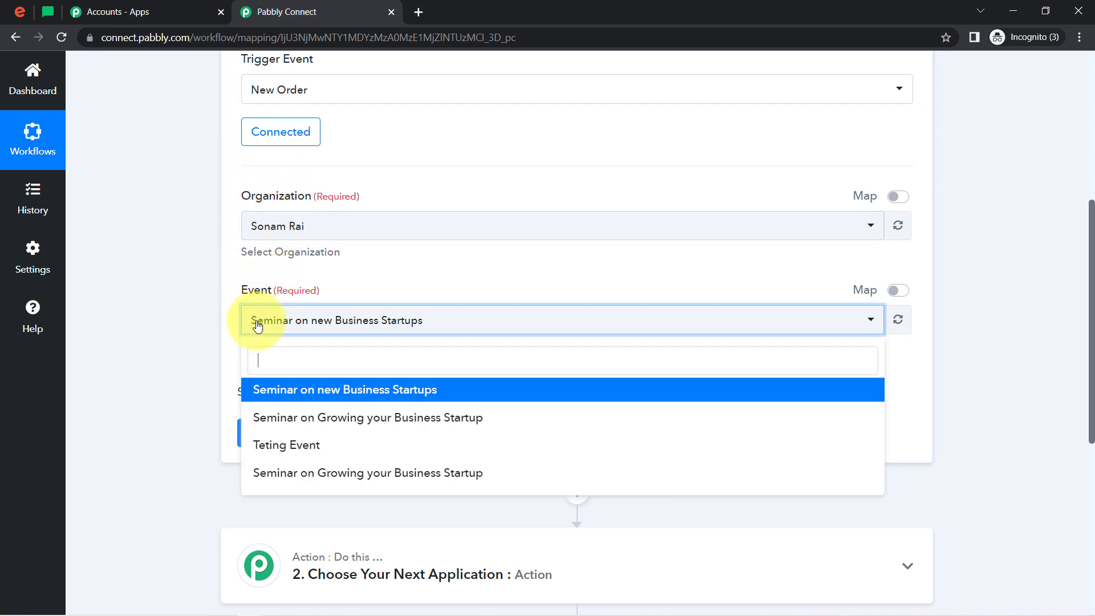
pyautogui.click(255, 320)
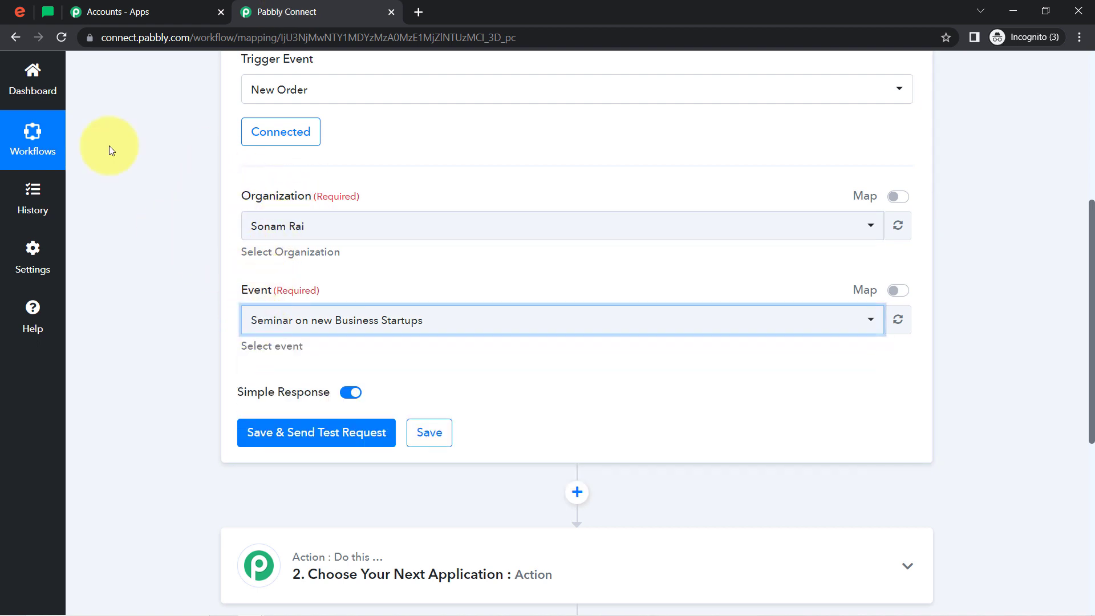
pyautogui.click(20, 12)
pyautogui.click(261, 12)
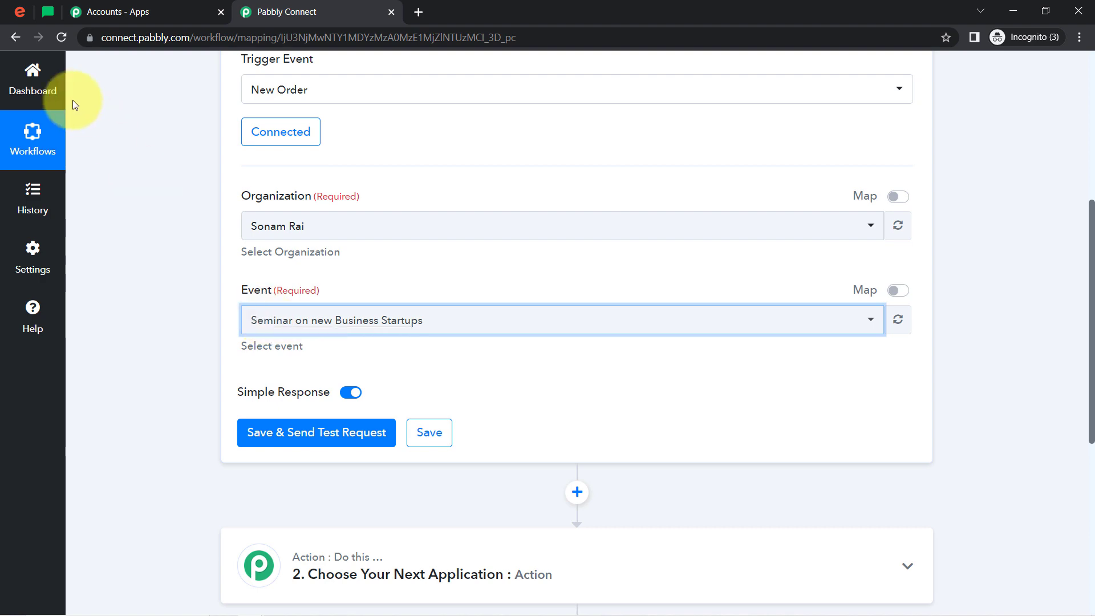
# Check the seminar's name in Eventbrite and set the trigger's Event in Pabbly Connect to Seminar on Growing your Business Startup
pyautogui.click(20, 11)
pyautogui.moveTo(1090, 174); pyautogui.dragTo(1087, 361)
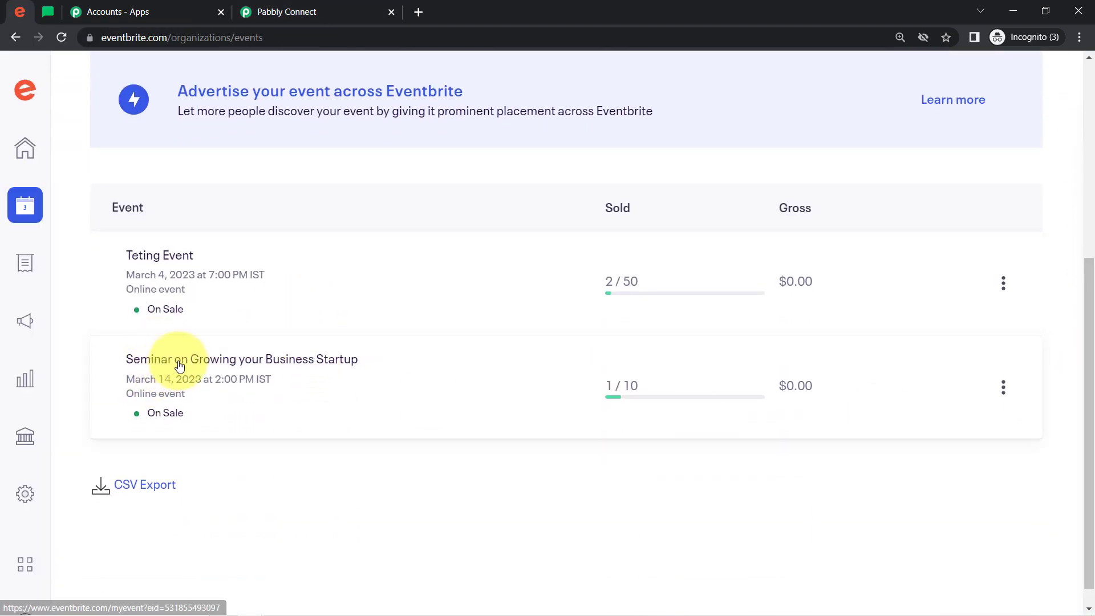
pyautogui.click(272, 7)
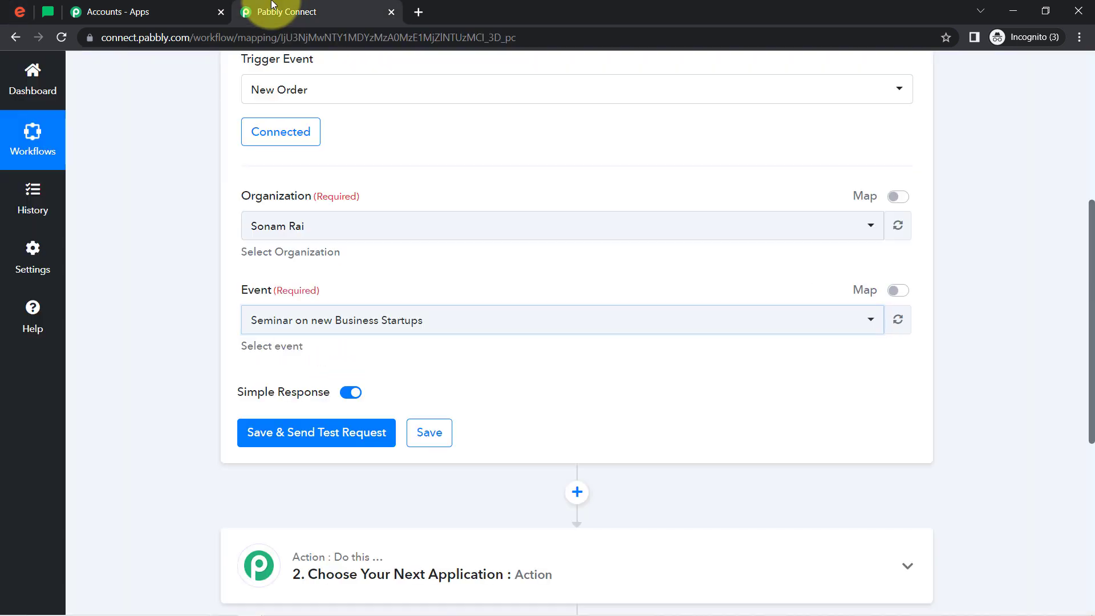
pyautogui.click(297, 328)
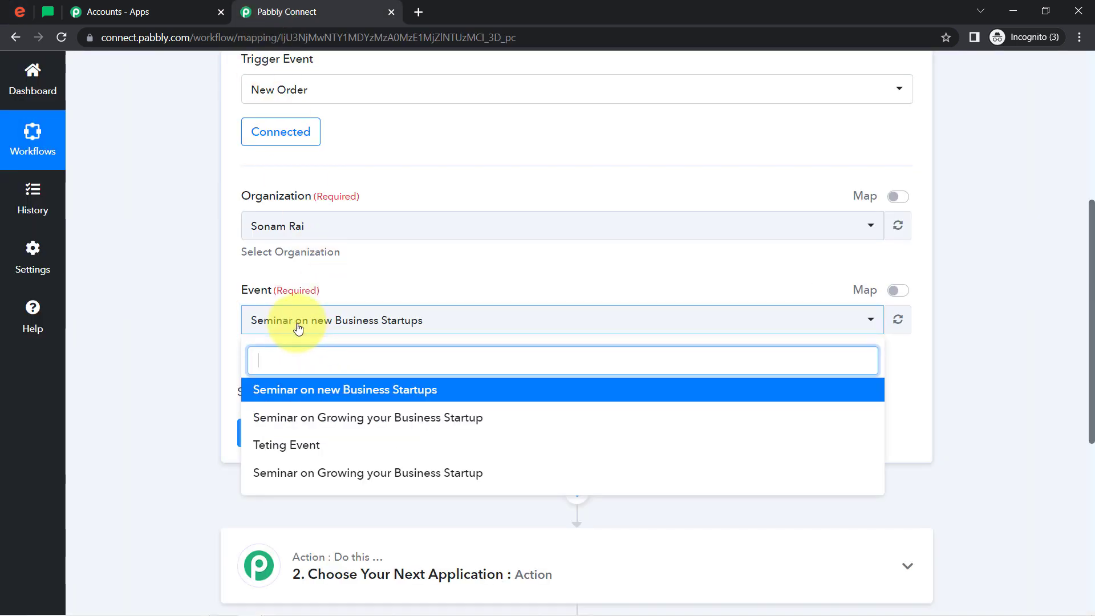
pyautogui.click(330, 429)
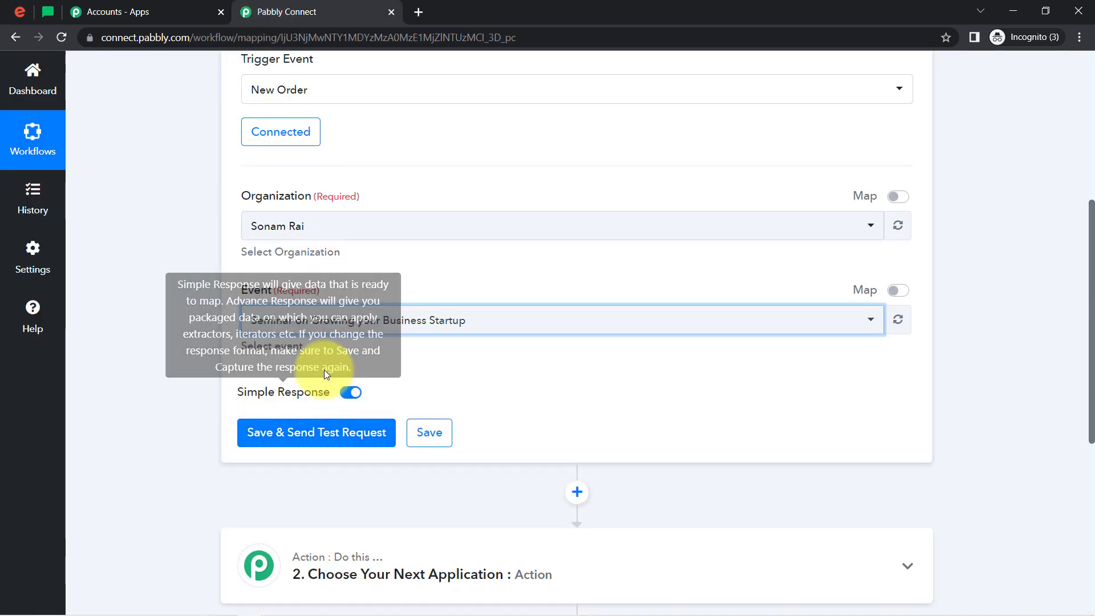
# Save the trigger and send a test request, and read the note about making a test submission
pyautogui.click(266, 434)
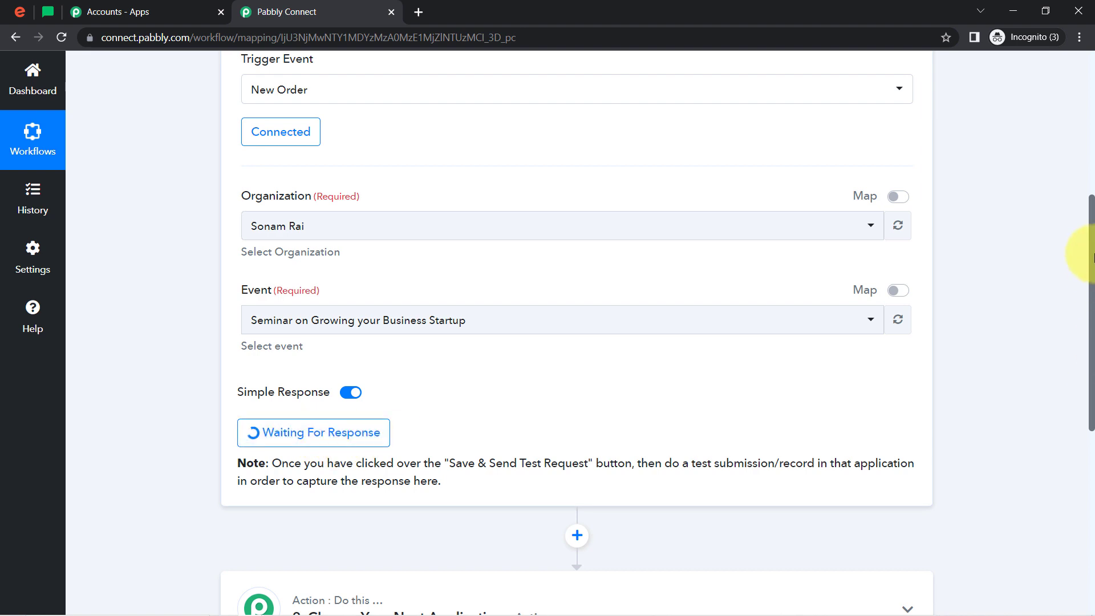
pyautogui.moveTo(1090, 229); pyautogui.dragTo(1091, 295)
pyautogui.moveTo(416, 308); pyautogui.dragTo(430, 322)
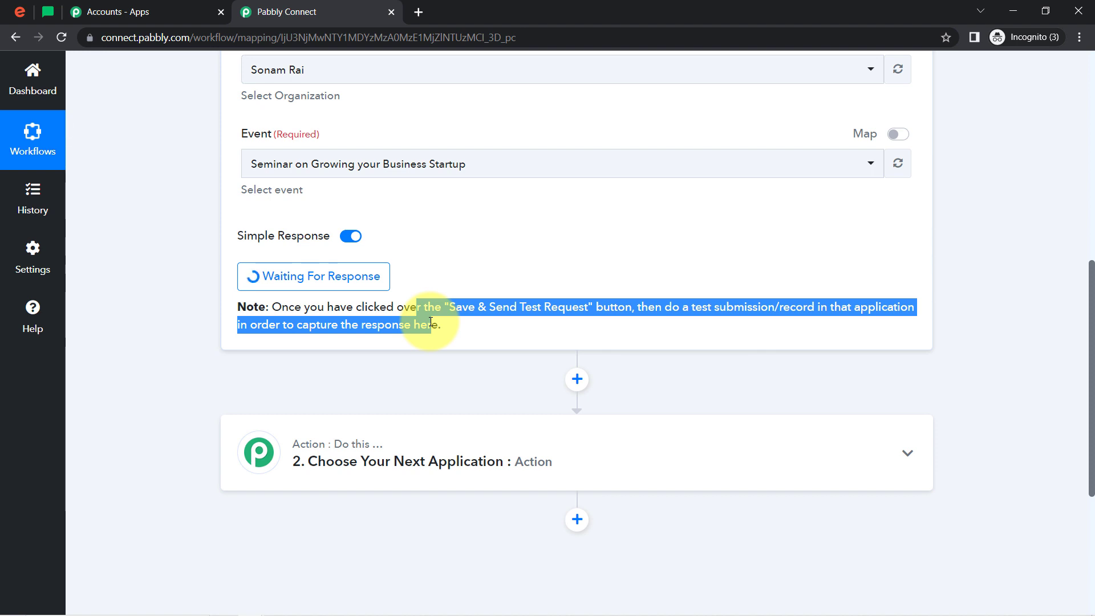
pyautogui.click(674, 324)
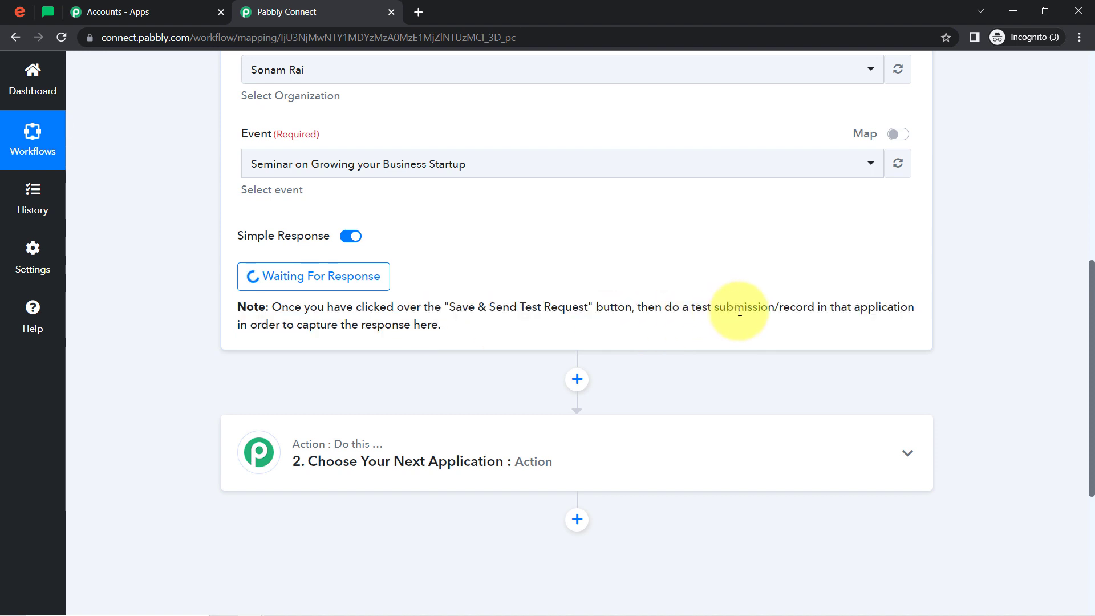
pyautogui.click(655, 330)
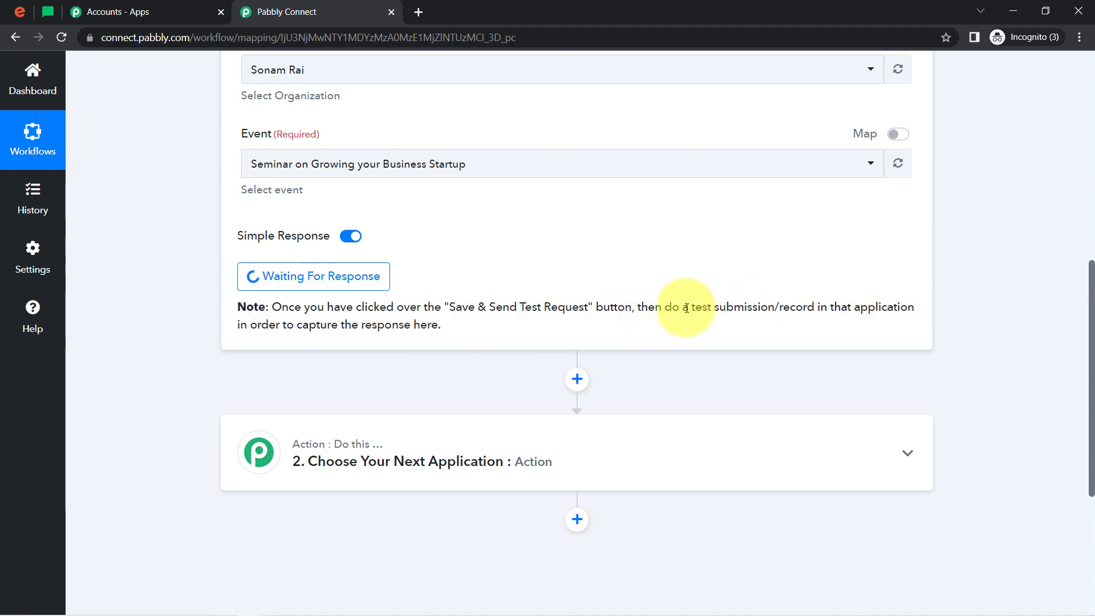
pyautogui.moveTo(686, 308); pyautogui.dragTo(819, 308)
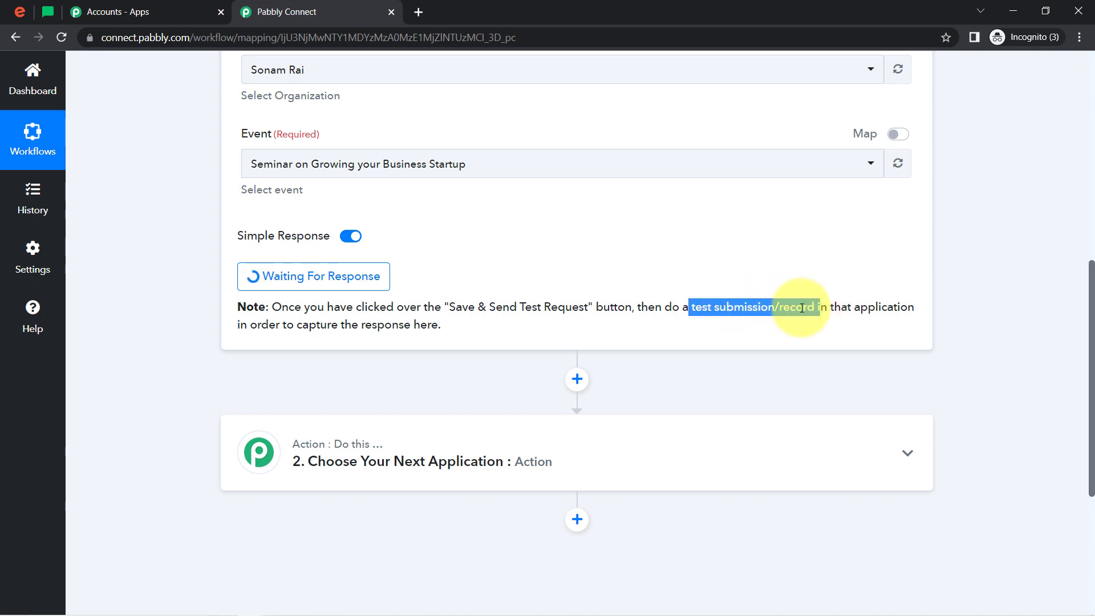
pyautogui.moveTo(1090, 320); pyautogui.dragTo(1069, 173)
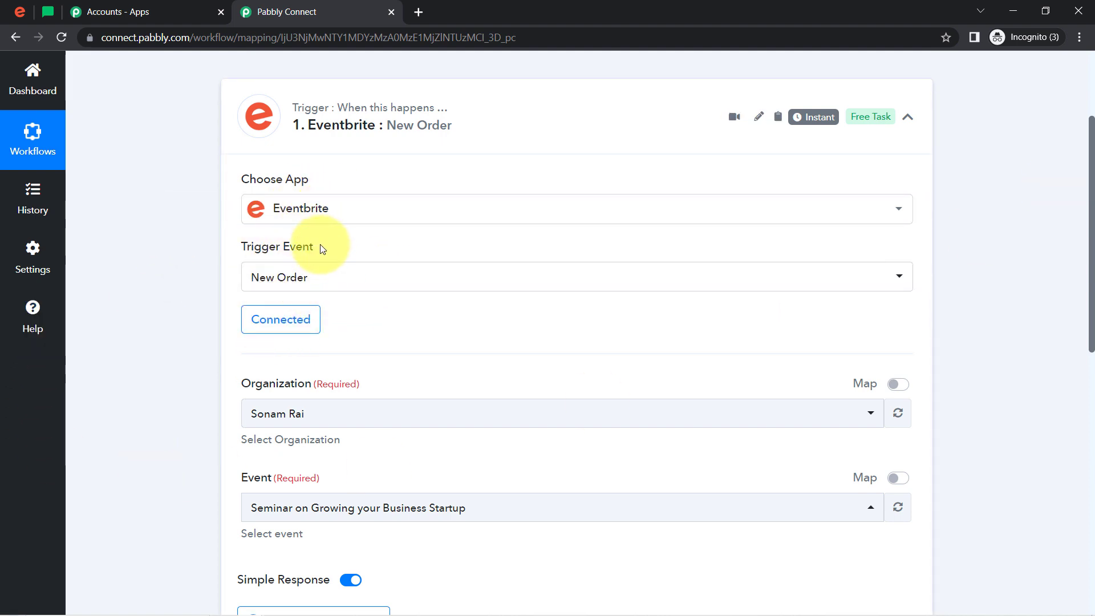
# Copy the URL of Seminar on Growing your Business Startup from Eventbrite and open it in a new regular browser window
pyautogui.click(19, 11)
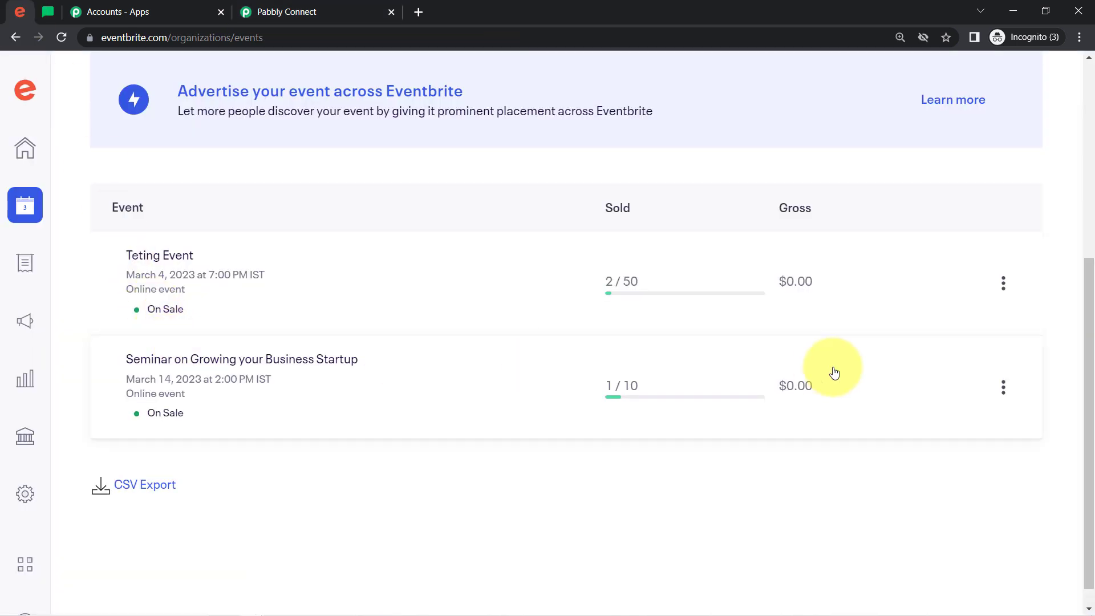
pyautogui.click(1003, 389)
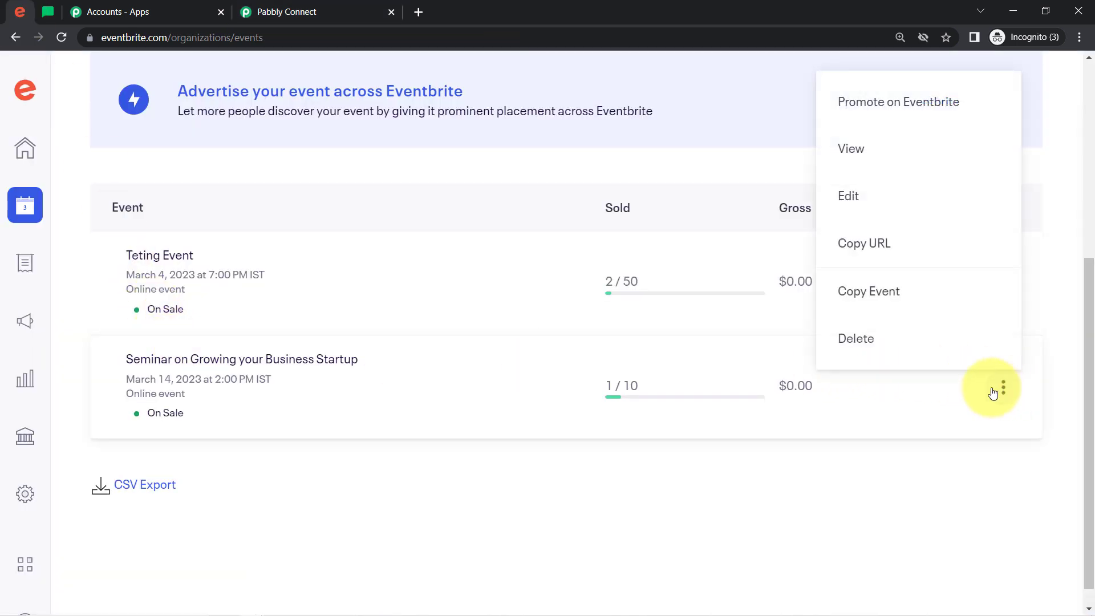
pyautogui.click(838, 244)
pyautogui.click(1078, 38)
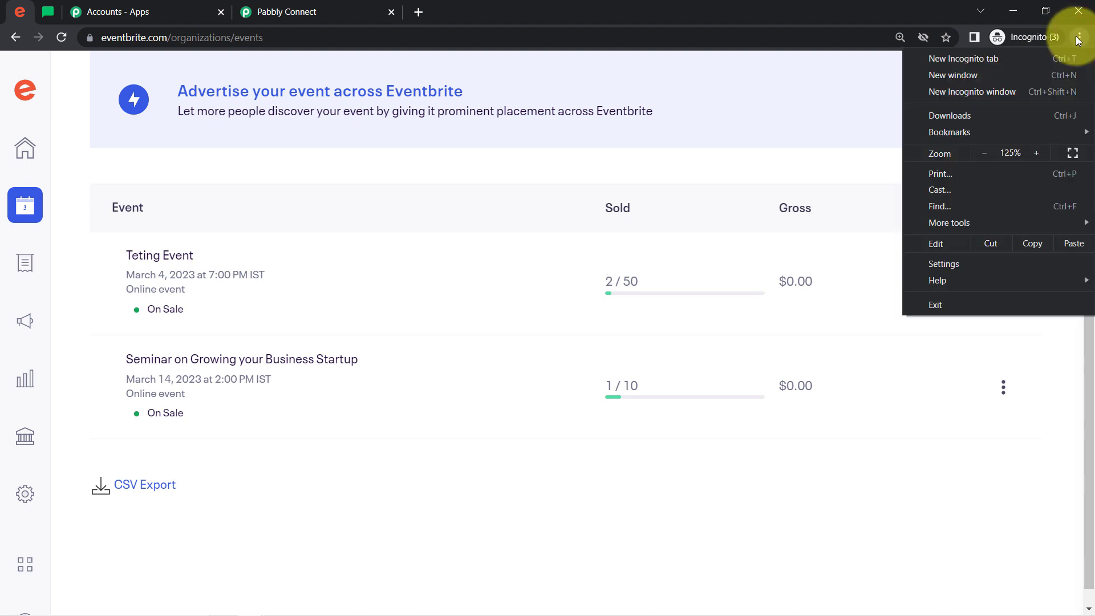
pyautogui.click(958, 76)
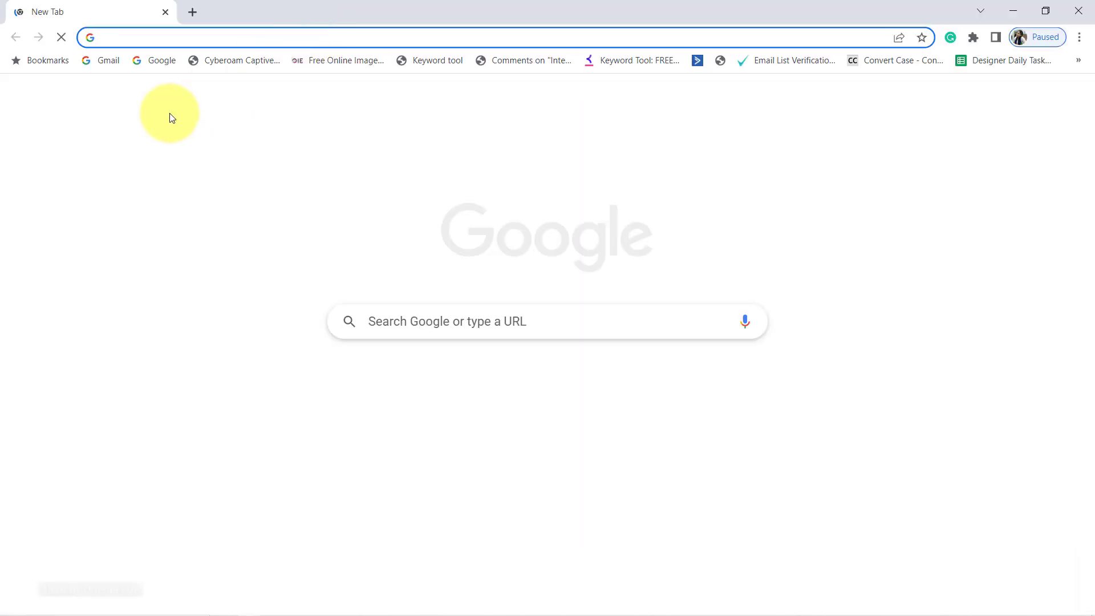
pyautogui.hotkey('ctrl', 'v')
pyautogui.press('Return')
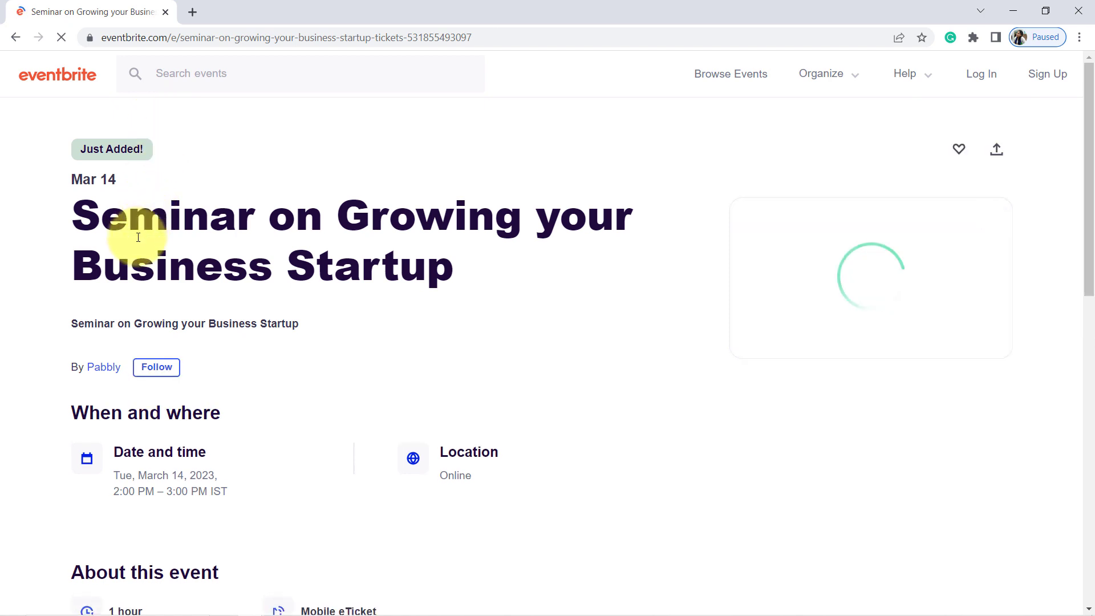
# Reserve one General Admission spot for the seminar and complete the contact details with the test attendee's name and e-mail address
pyautogui.moveTo(138, 224); pyautogui.dragTo(378, 271)
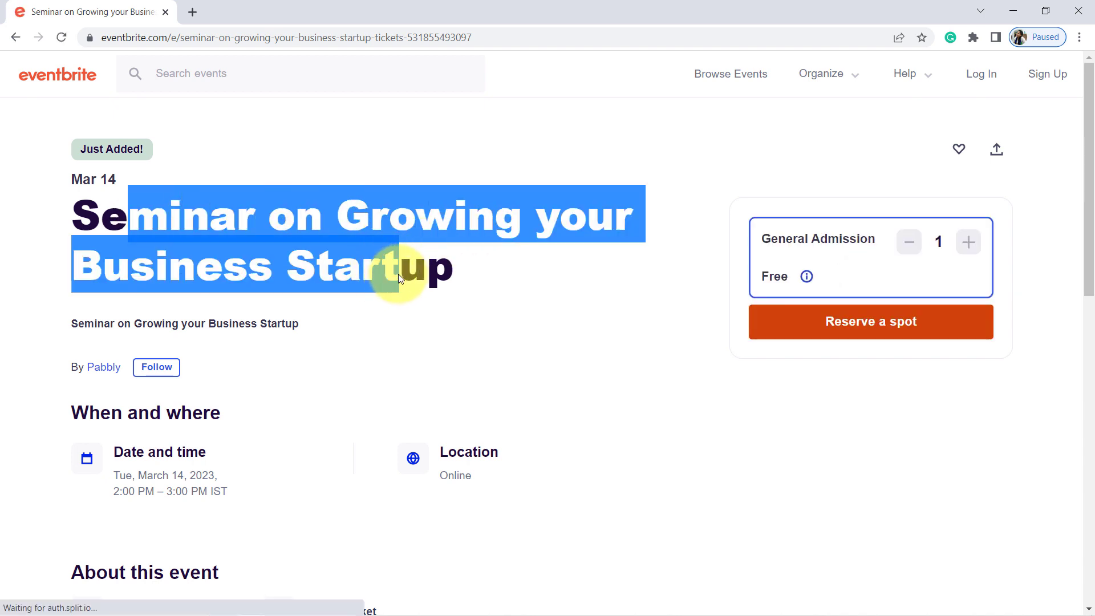
pyautogui.moveTo(154, 476); pyautogui.dragTo(197, 476)
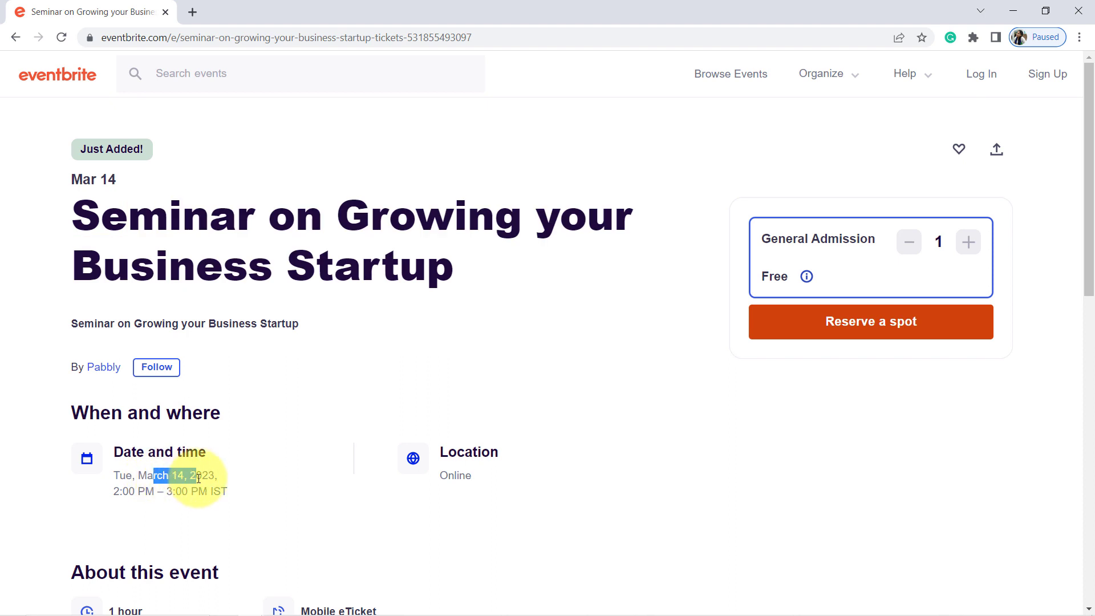
pyautogui.click(889, 333)
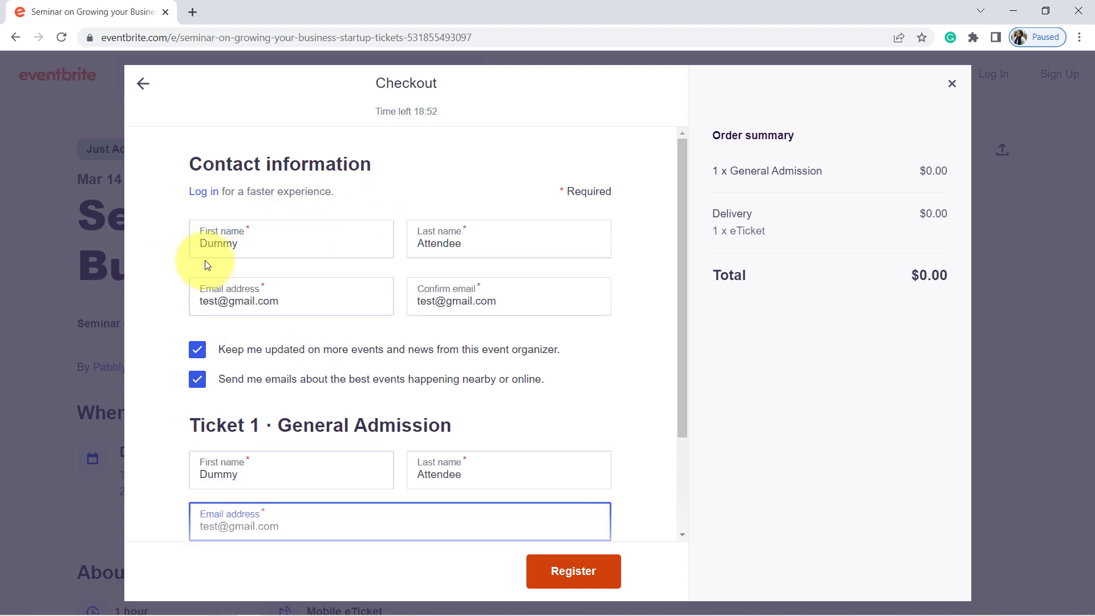
pyautogui.click(220, 242)
pyautogui.doubleClick(246, 244)
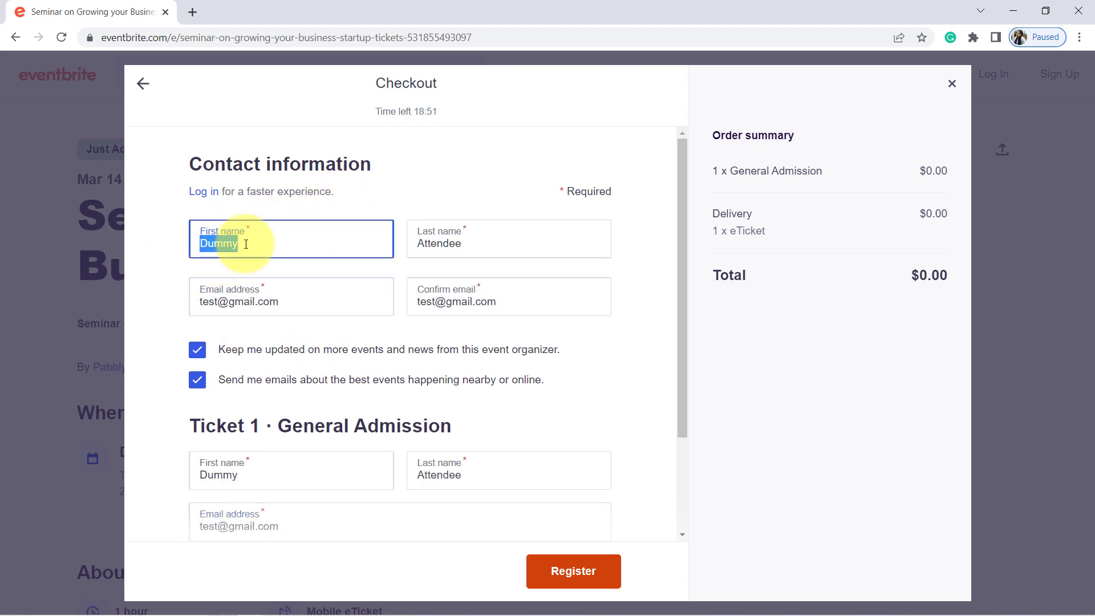
pyautogui.doubleClick(456, 243)
pyautogui.tripleClick(228, 299)
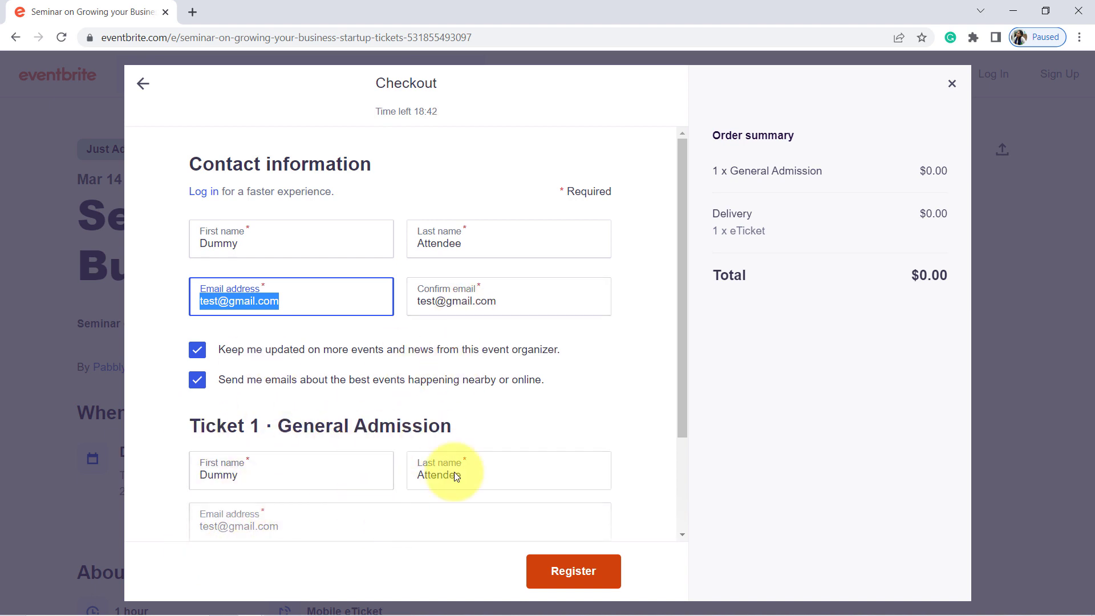
# Accept Eventbrite's terms of service and submit the attendee's registration
pyautogui.click(572, 574)
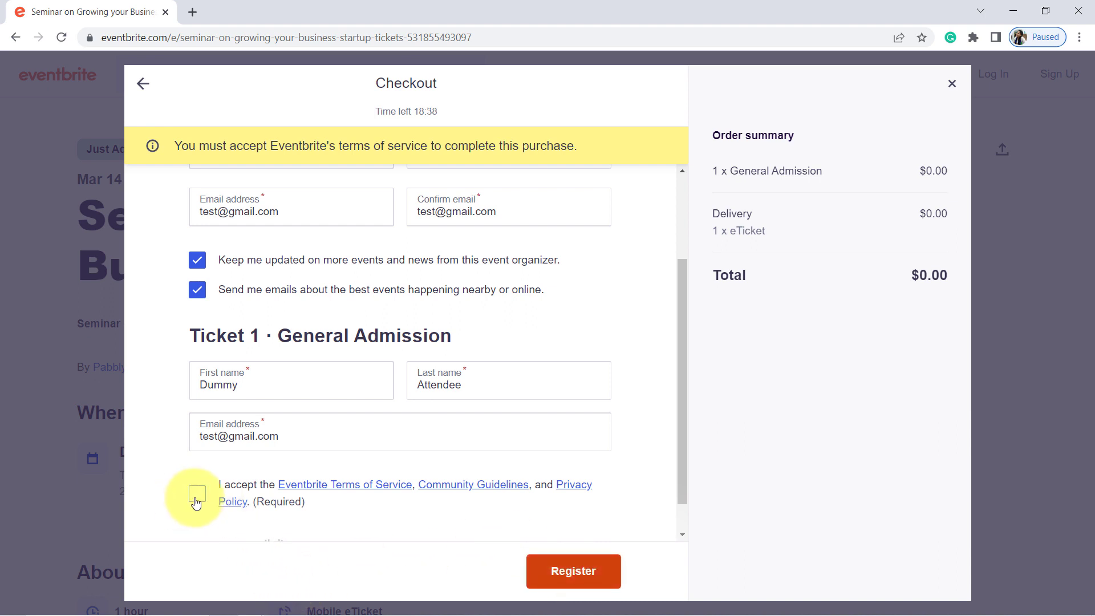
pyautogui.click(198, 456)
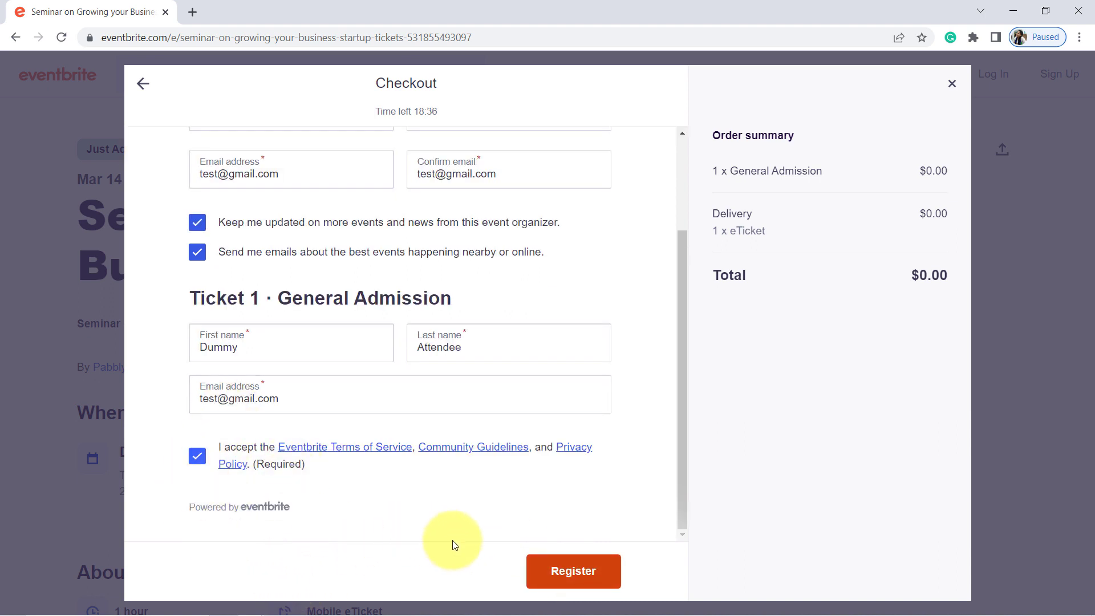
pyautogui.click(544, 569)
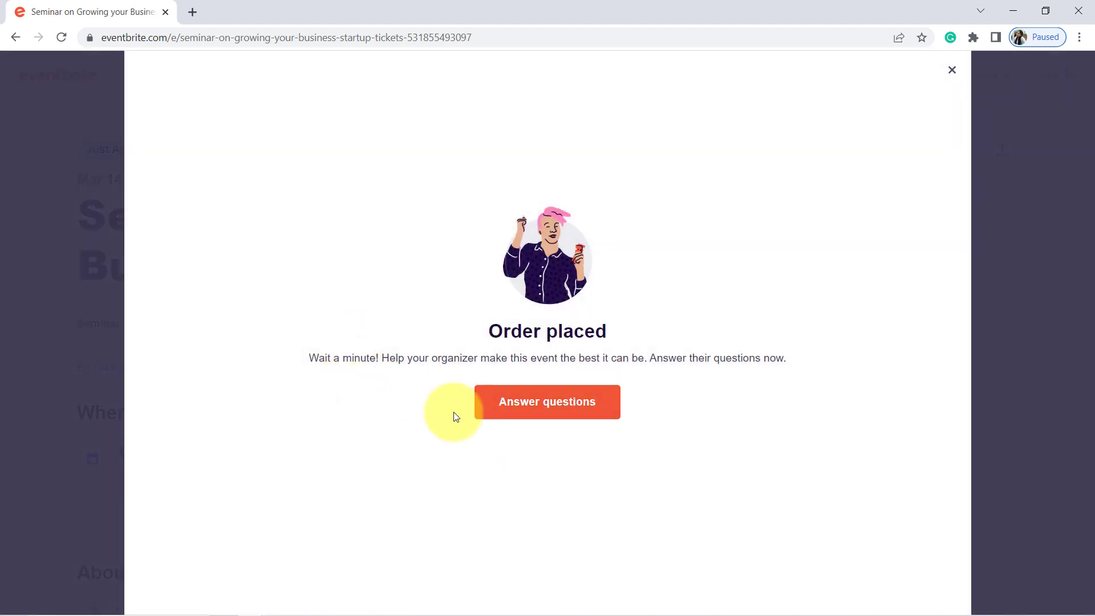
# Switch back to the Pabbly Connect workflow and examine the labels in the trigger's webhook response, from Config Webhook Id to Api Url
pyautogui.moveTo(224, 594)
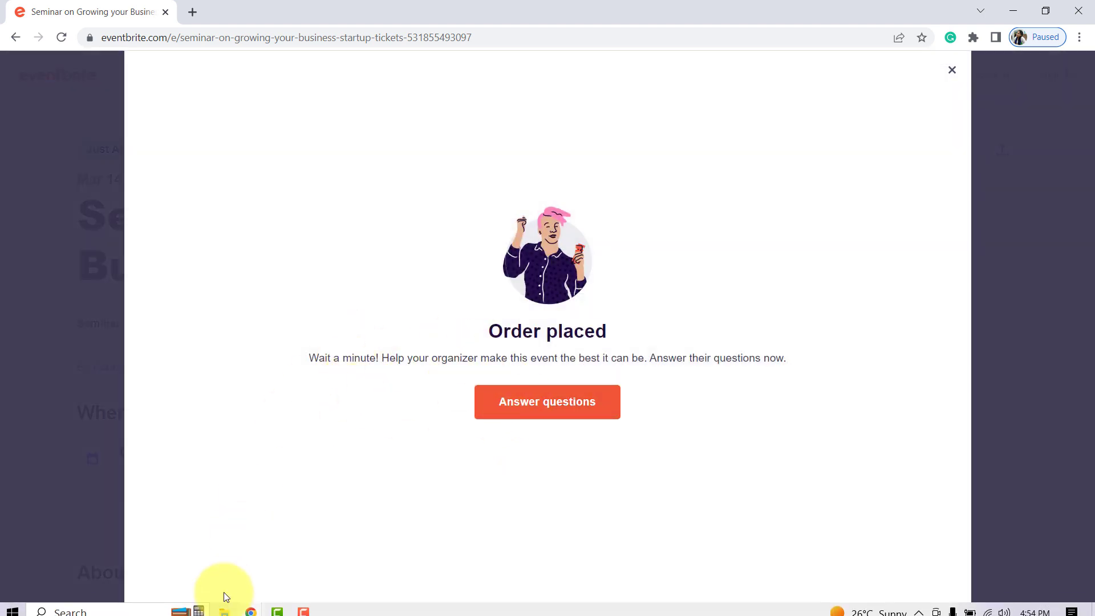
pyautogui.click(255, 609)
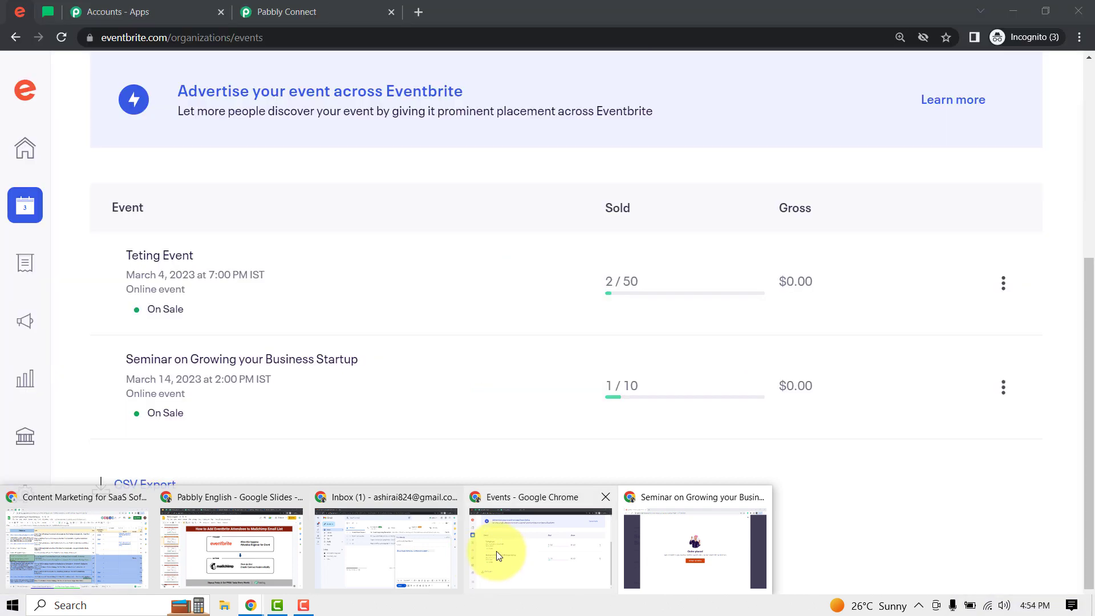
pyautogui.click(496, 551)
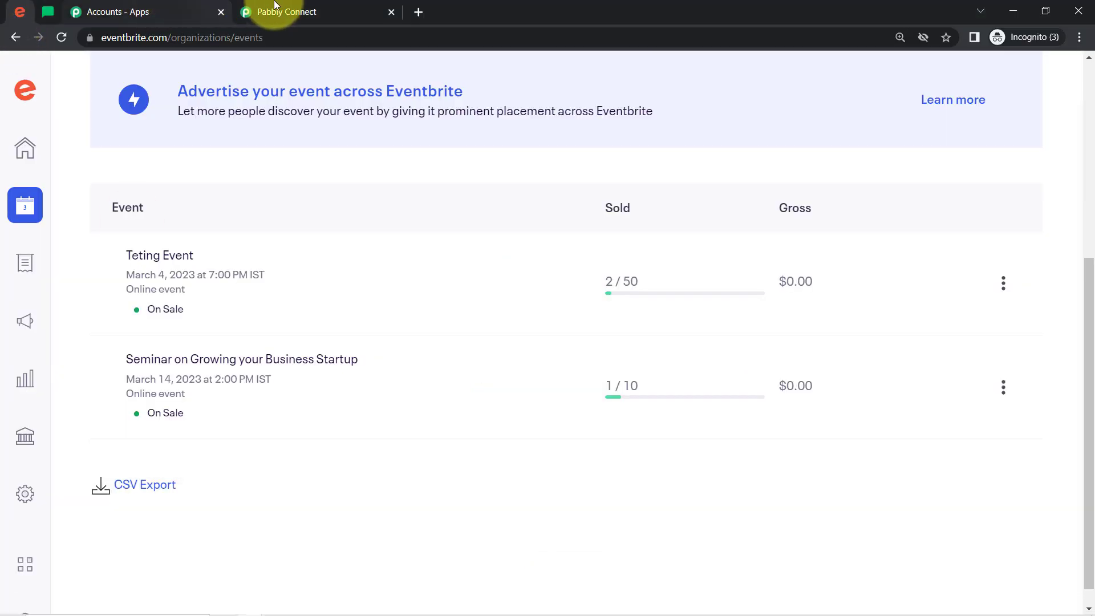
pyautogui.click(275, 7)
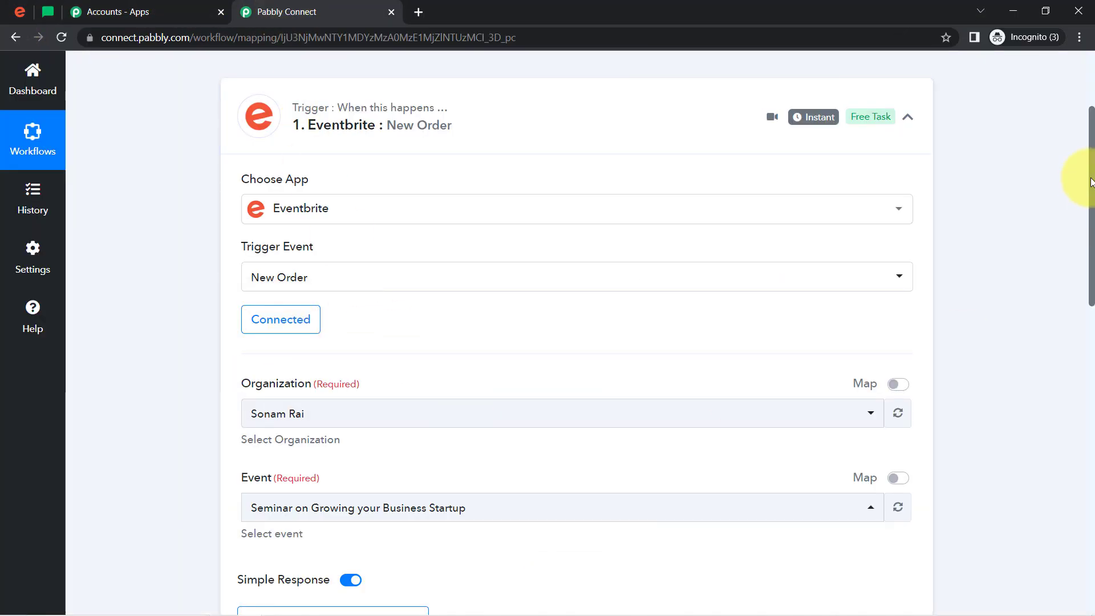
pyautogui.moveTo(1090, 181); pyautogui.dragTo(1082, 335)
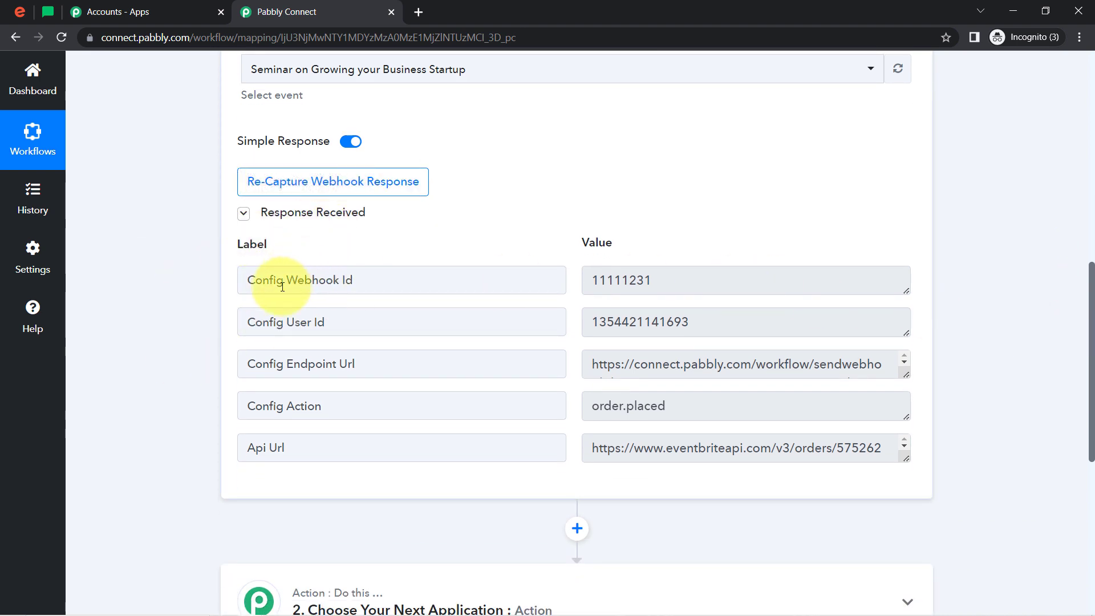
pyautogui.moveTo(263, 280); pyautogui.dragTo(383, 287)
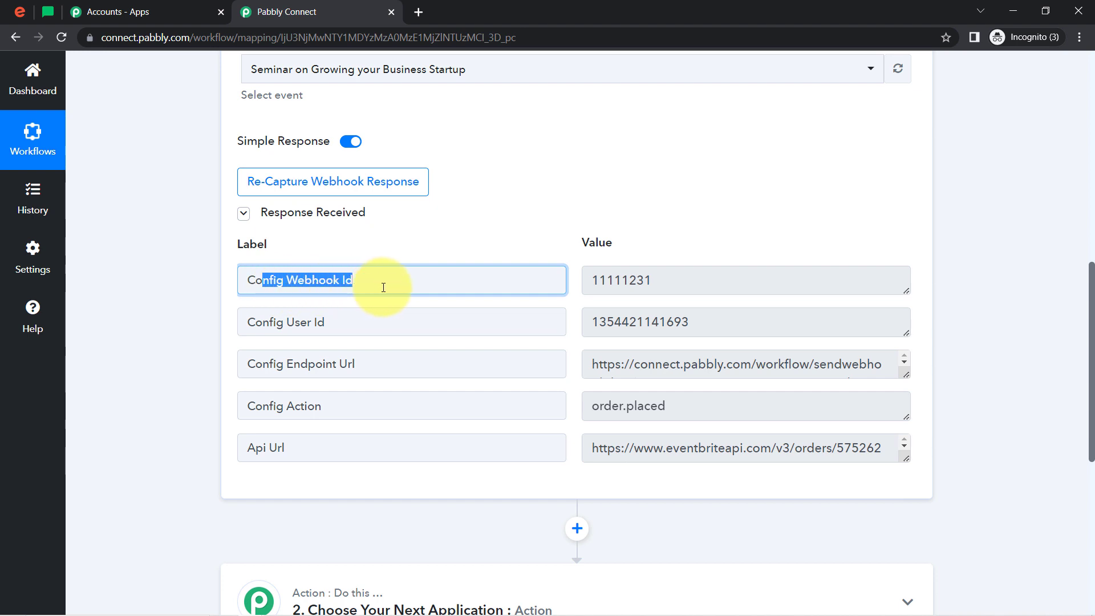
pyautogui.moveTo(269, 322); pyautogui.dragTo(324, 414)
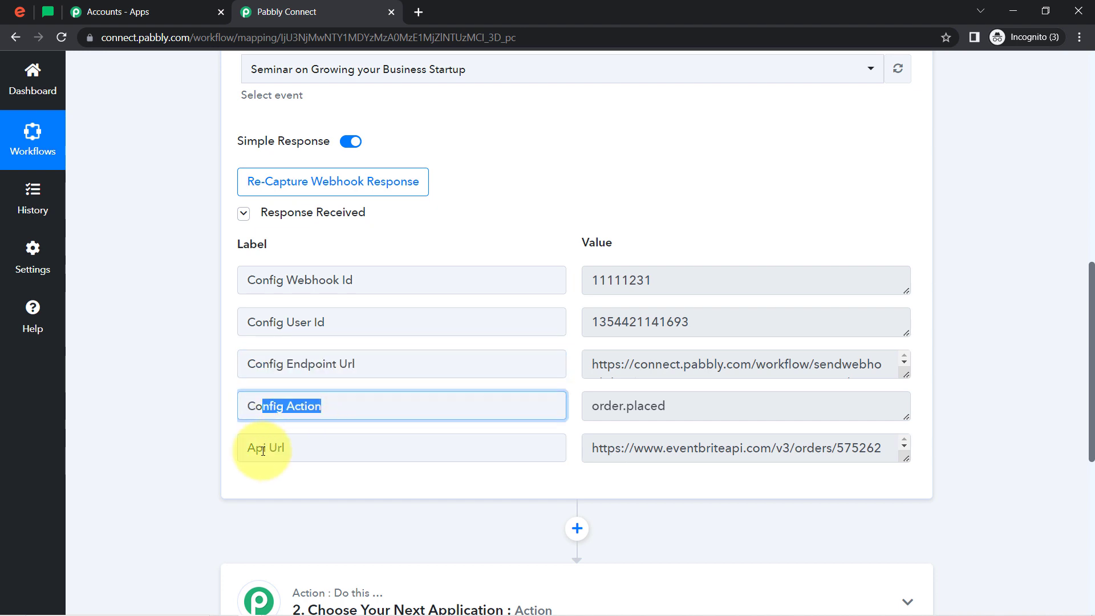
pyautogui.moveTo(263, 451); pyautogui.dragTo(292, 454)
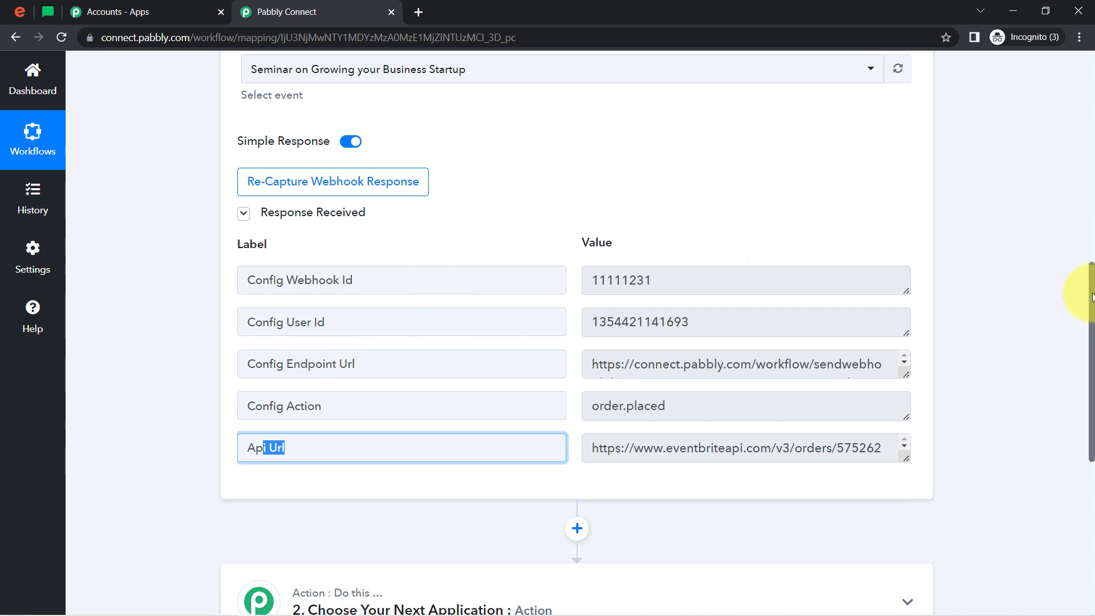
# Enlarge the Api Url value in the trigger response and examine the order ID at its end
pyautogui.moveTo(1091, 296); pyautogui.dragTo(1084, 349)
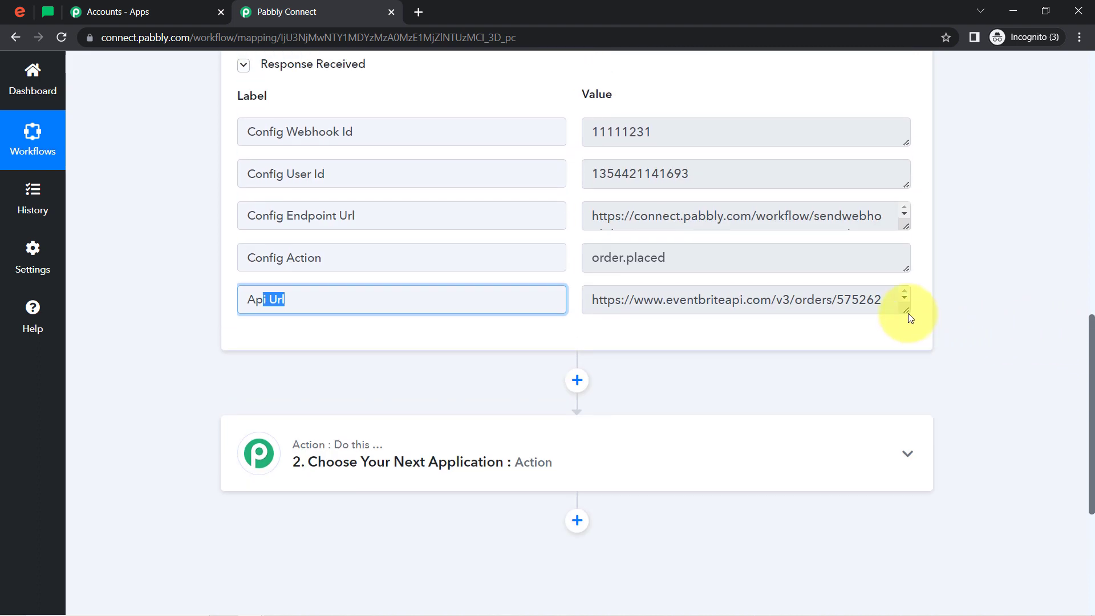
pyautogui.moveTo(907, 312); pyautogui.dragTo(908, 372)
pyautogui.click(837, 300)
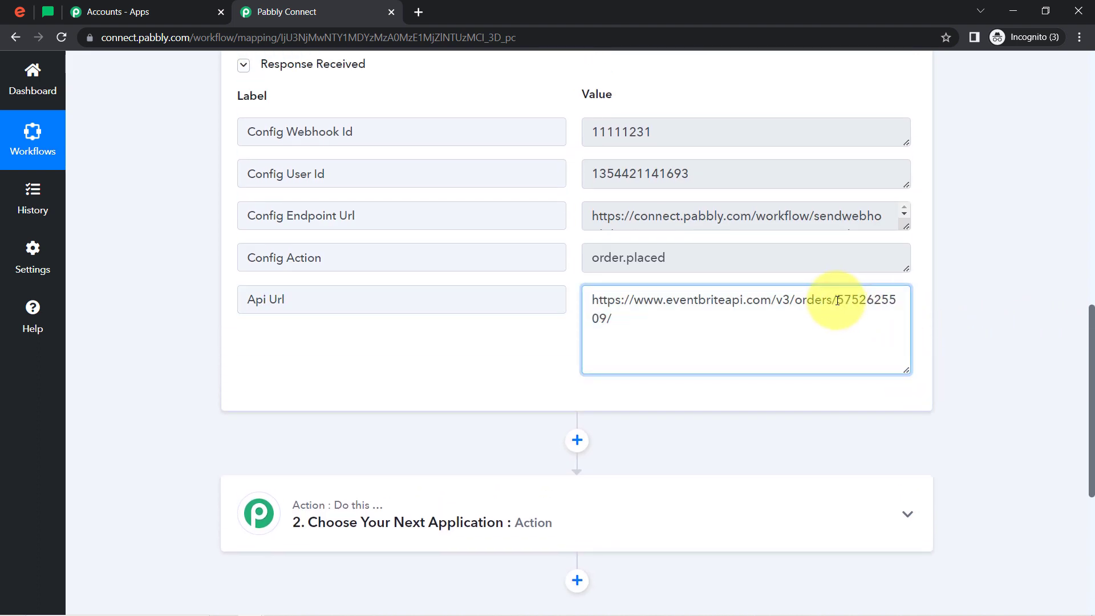
pyautogui.moveTo(839, 308); pyautogui.dragTo(815, 321)
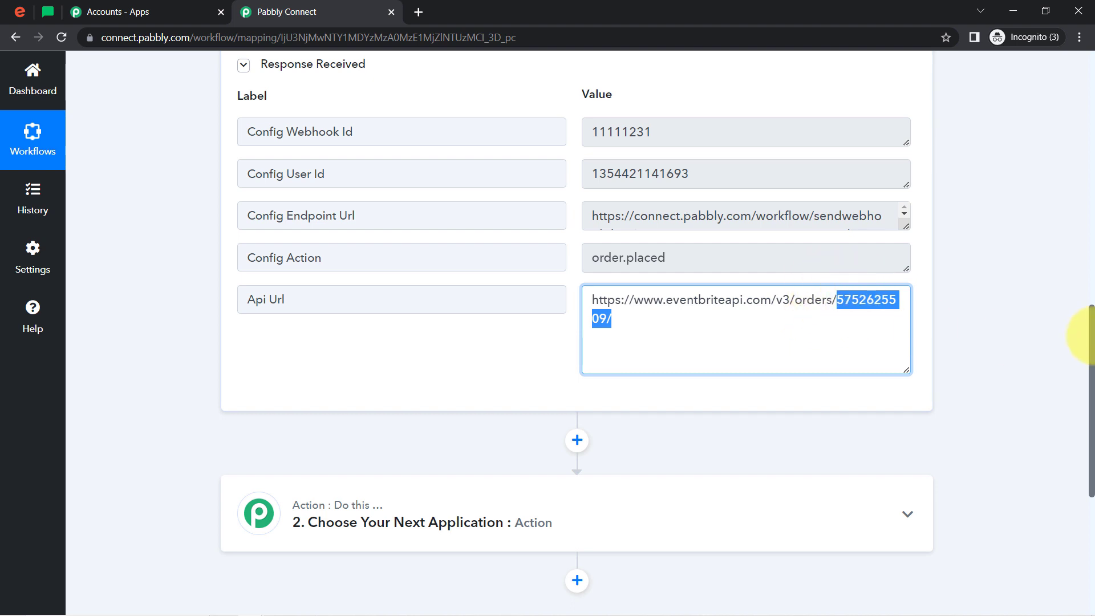
pyautogui.scroll(-5, 1076, 354)
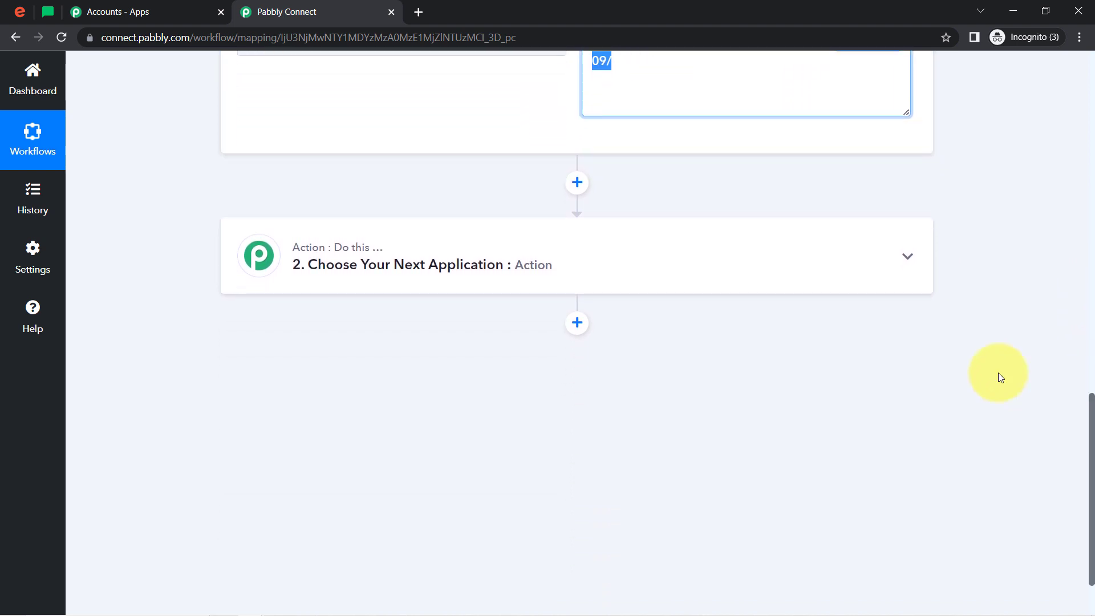
# Choose Eventbrite as the application for the workflow's second step, searching the app list for "even"
pyautogui.click(363, 269)
pyautogui.click(289, 346)
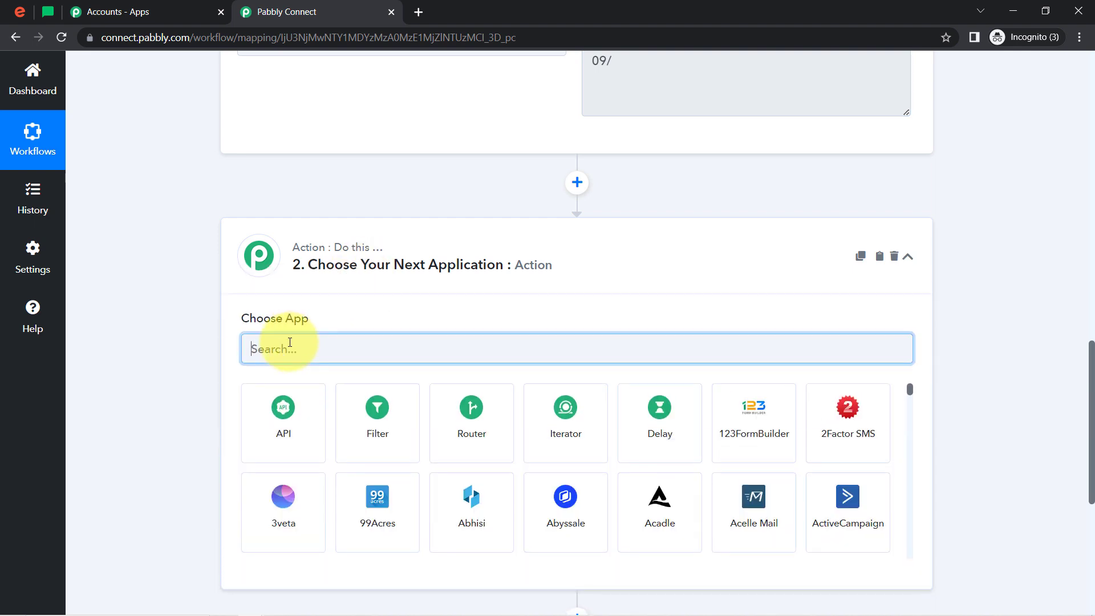
pyautogui.write('eb')
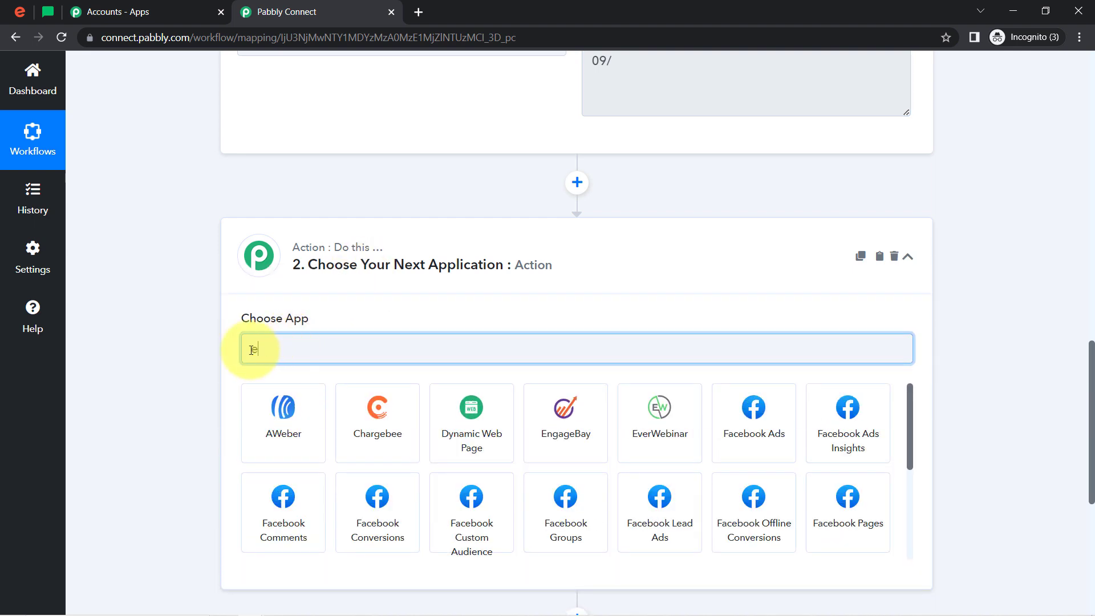
pyautogui.write('ven')
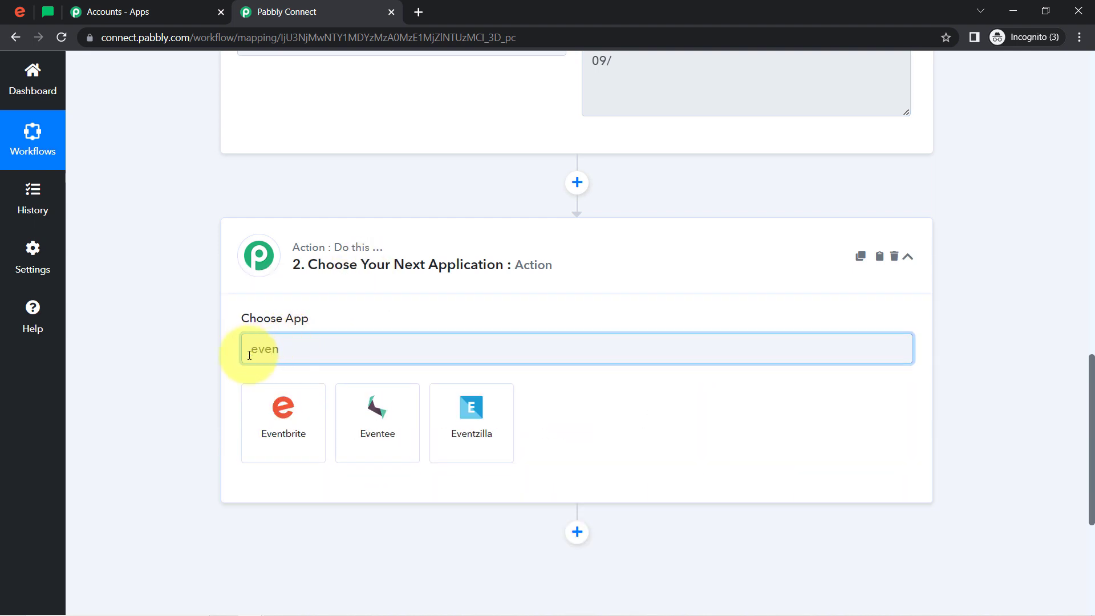
pyautogui.click(268, 436)
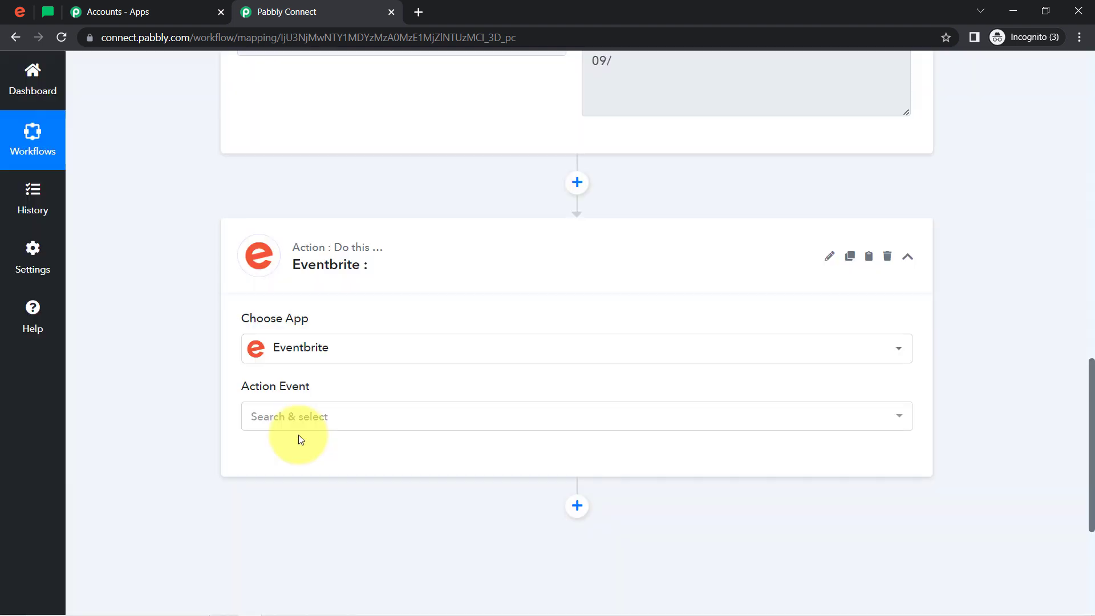
# Set the Eventbrite action event to Get Attendee by Order Id and connect it through the existing connection Eventbrite #9
pyautogui.click(276, 418)
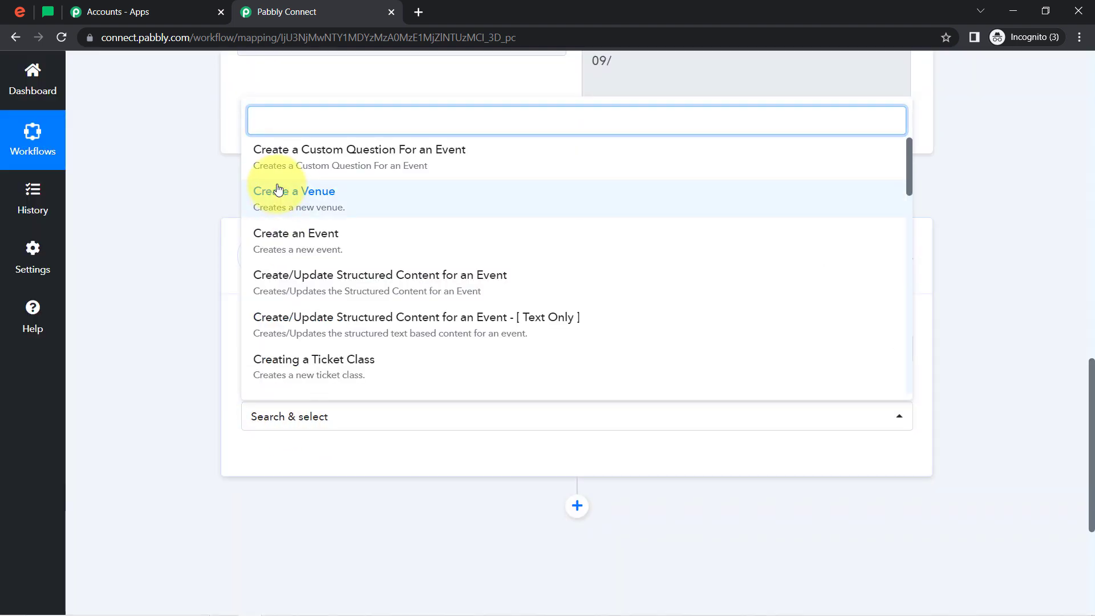
pyautogui.write('get')
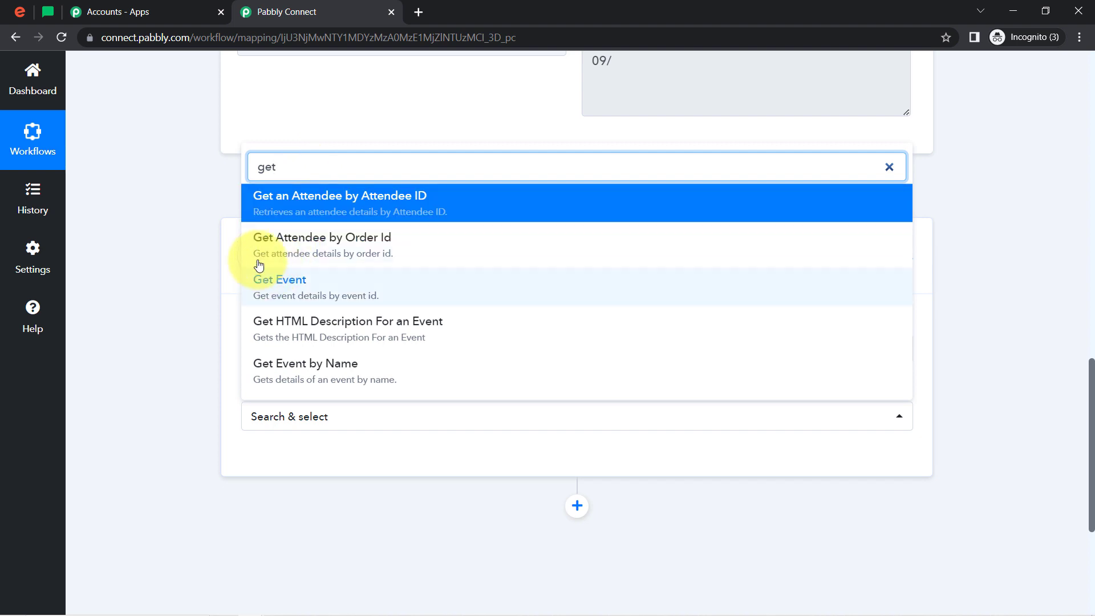
pyautogui.click(354, 246)
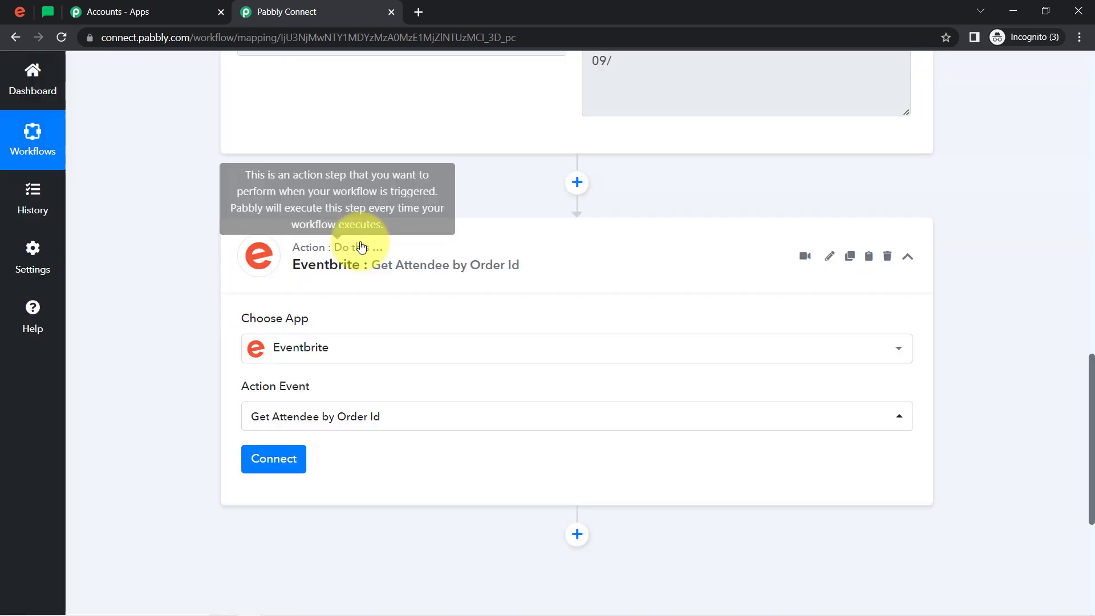
pyautogui.click(266, 456)
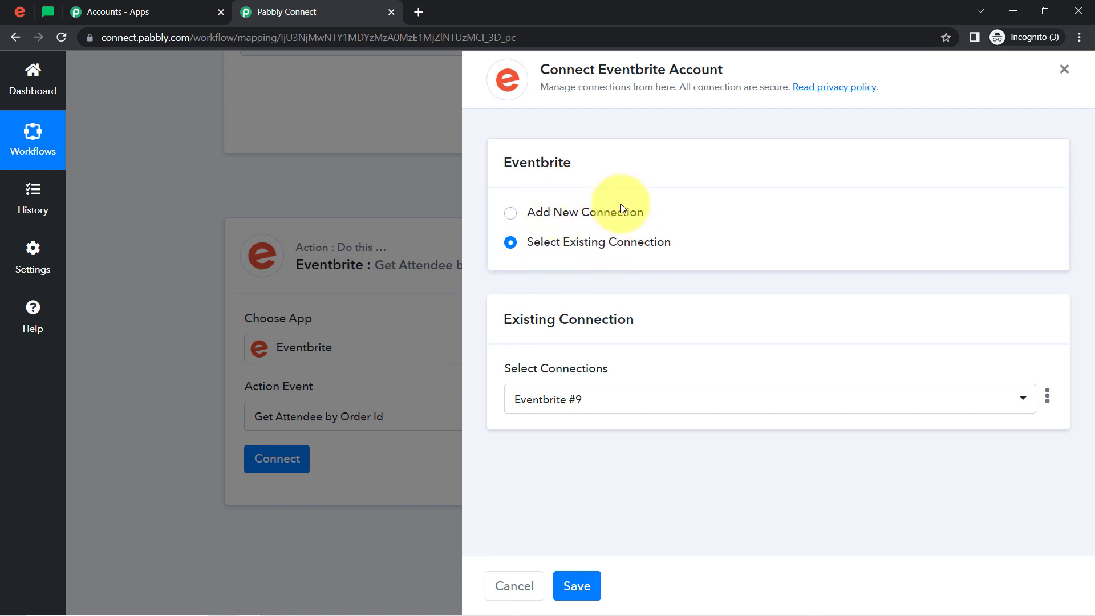
pyautogui.click(577, 587)
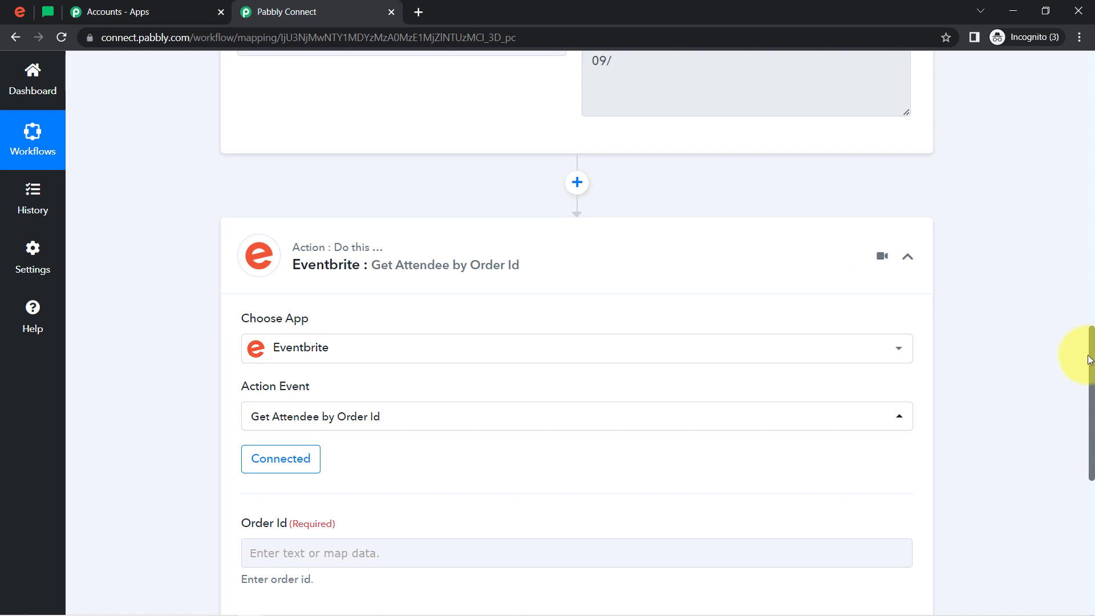
# Insert an action step between the trigger and the Eventbrite action, with Text Formatter by Pabbly as its app
pyautogui.moveTo(1092, 359); pyautogui.dragTo(1082, 322)
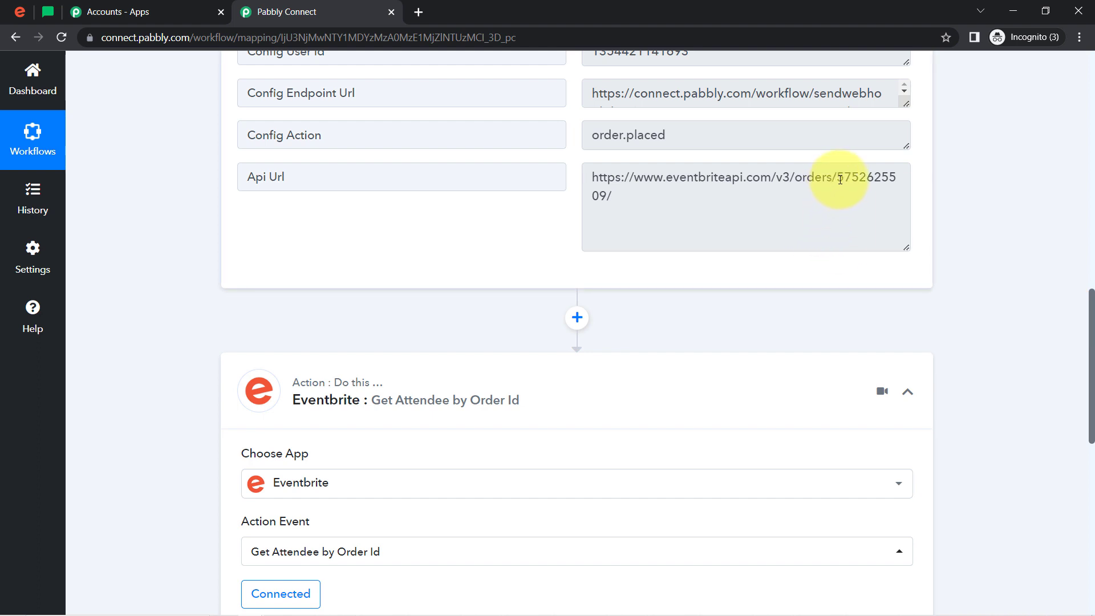
pyautogui.moveTo(840, 180); pyautogui.dragTo(833, 205)
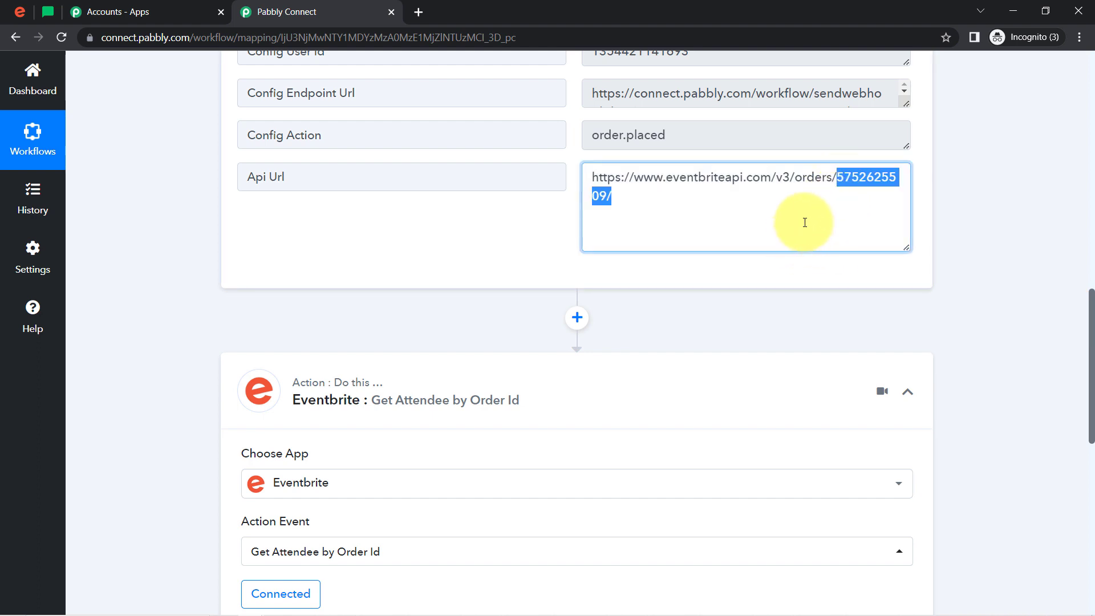
pyautogui.moveTo(838, 182); pyautogui.dragTo(577, 174)
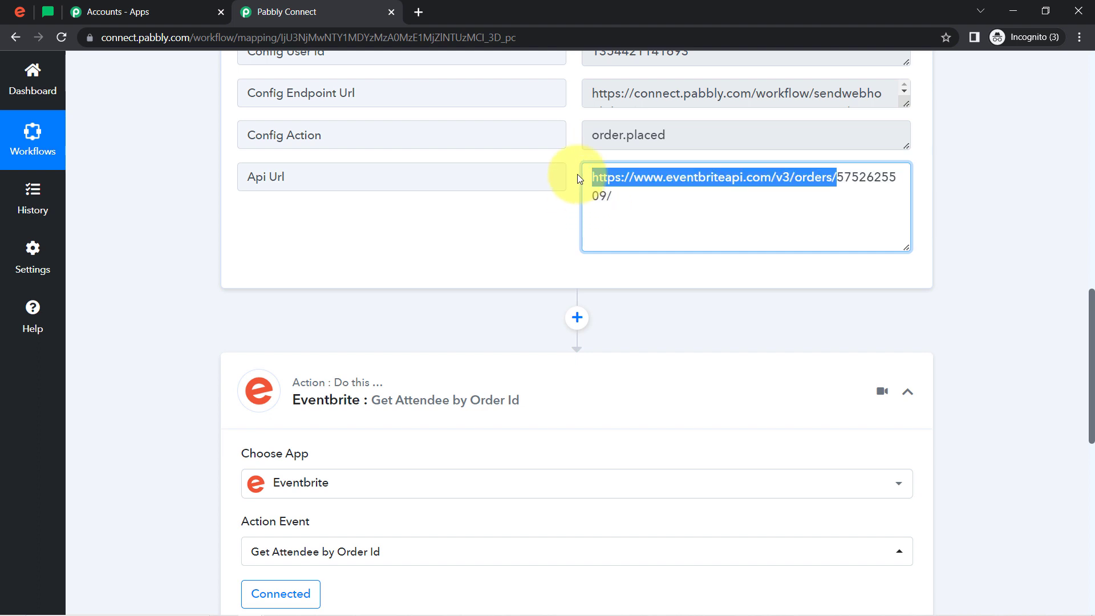
pyautogui.click(577, 317)
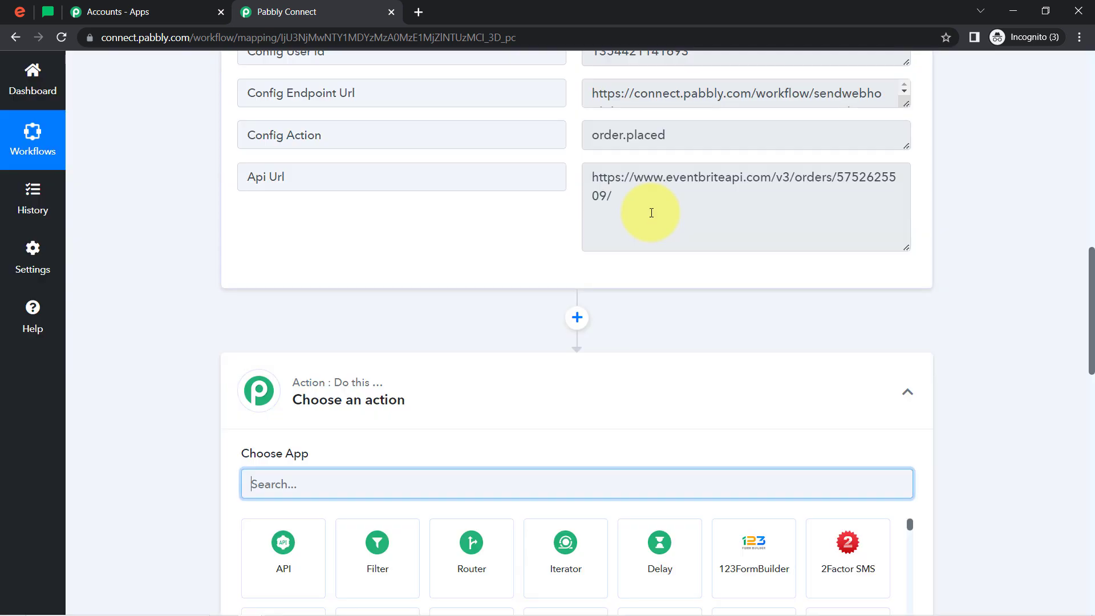
pyautogui.moveTo(1092, 288); pyautogui.dragTo(1080, 358)
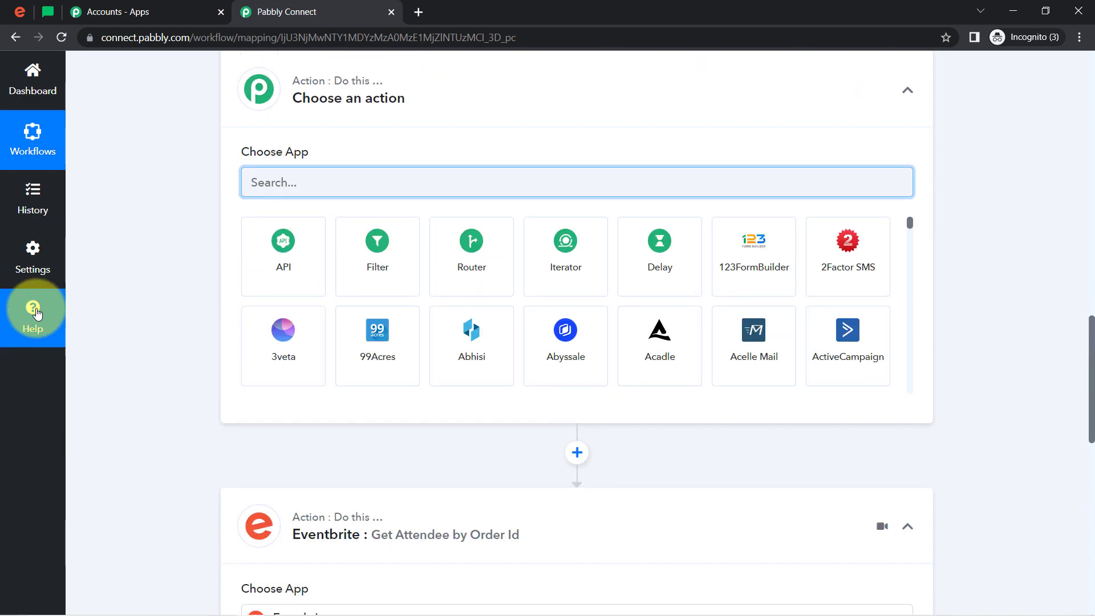
pyautogui.write('test')
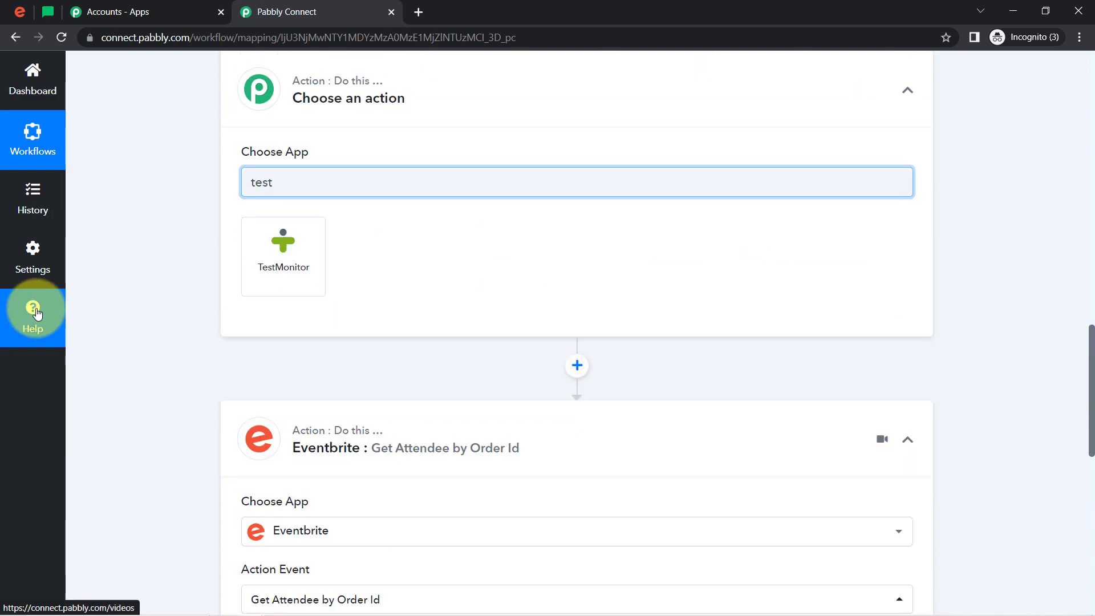
pyautogui.press('BackSpace')
pyautogui.press('BackSpace')
pyautogui.write('xt')
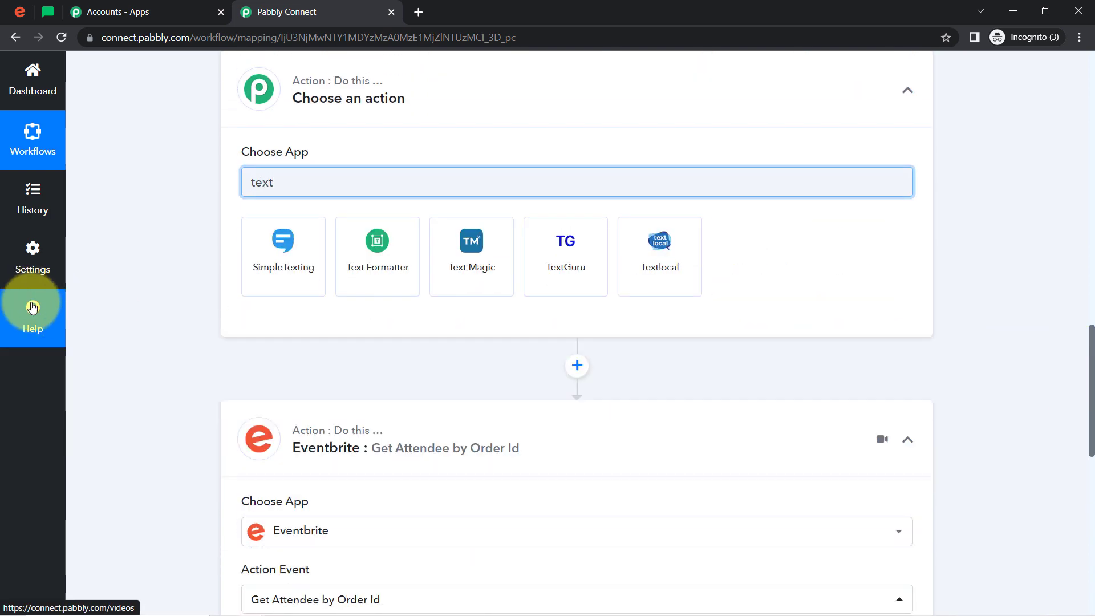
pyautogui.click(376, 238)
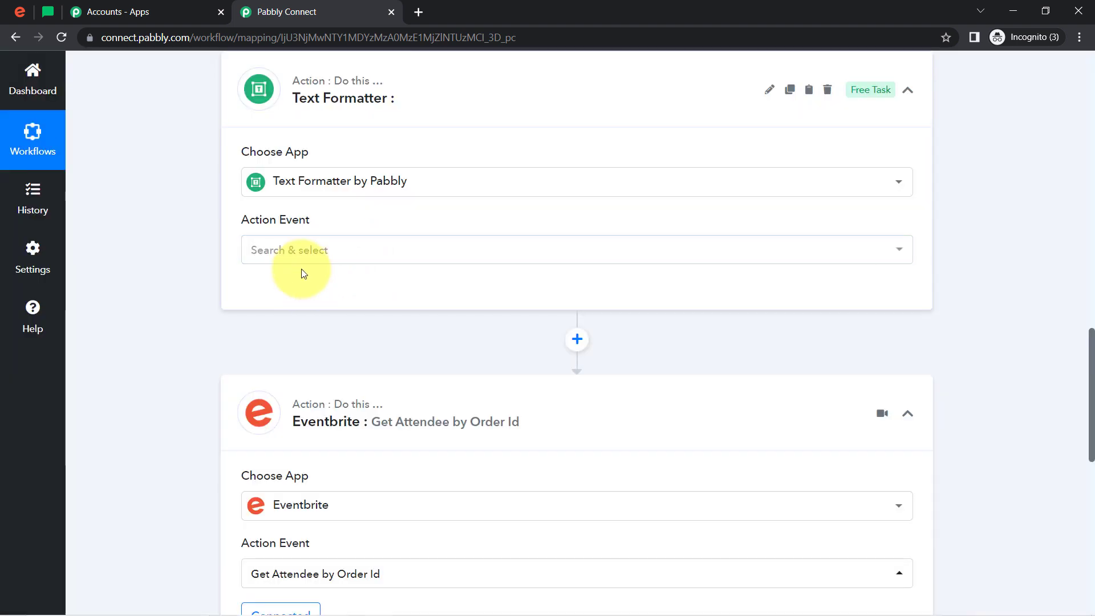
# Set the Text Formatter's action event to Text Parser and connect it
pyautogui.click(289, 251)
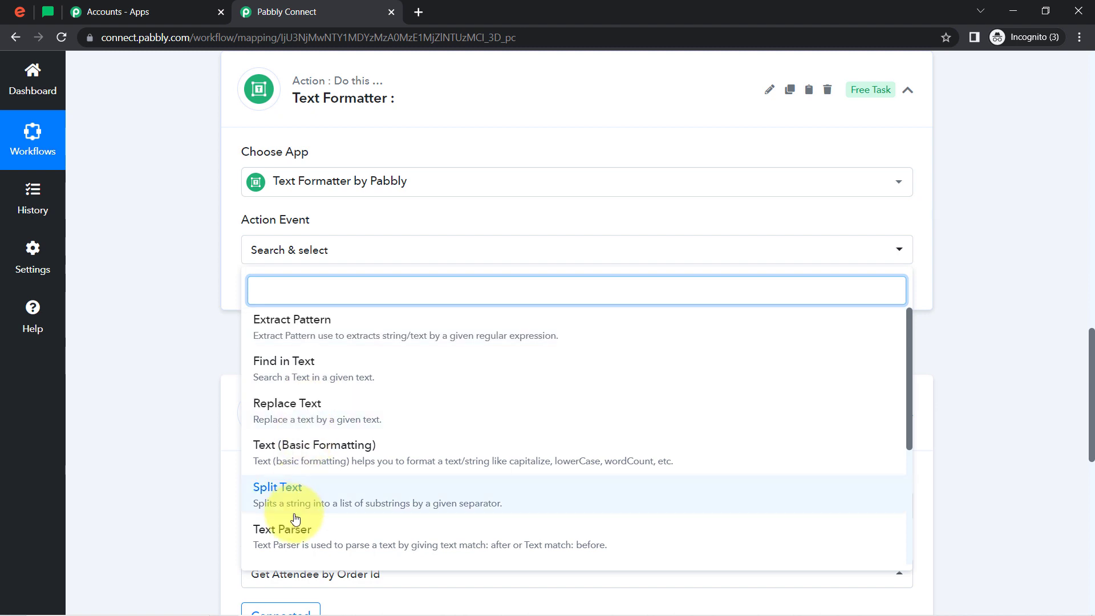
pyautogui.click(285, 538)
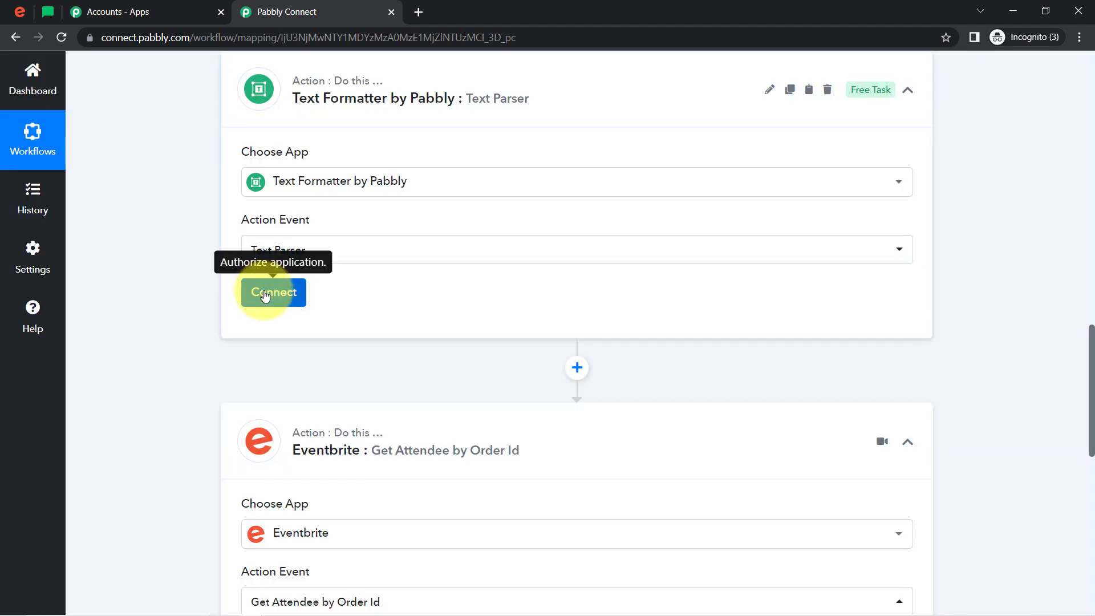
pyautogui.click(261, 302)
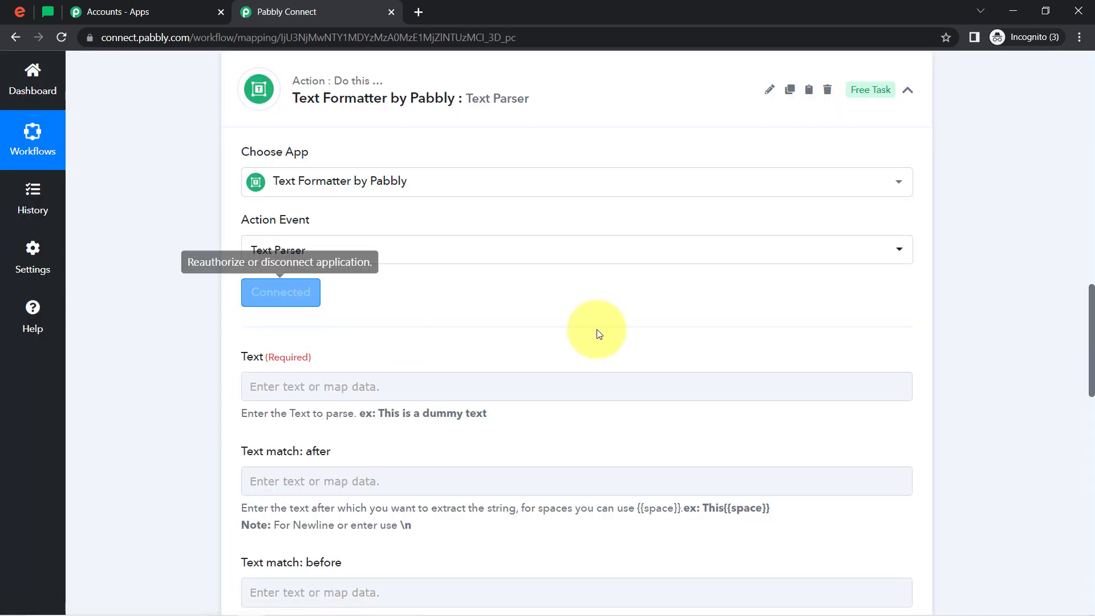
# Map the Api Url from the Eventbrite New Order response into the Text Parser's Text field
pyautogui.moveTo(1092, 325); pyautogui.dragTo(1078, 249)
pyautogui.click(252, 193)
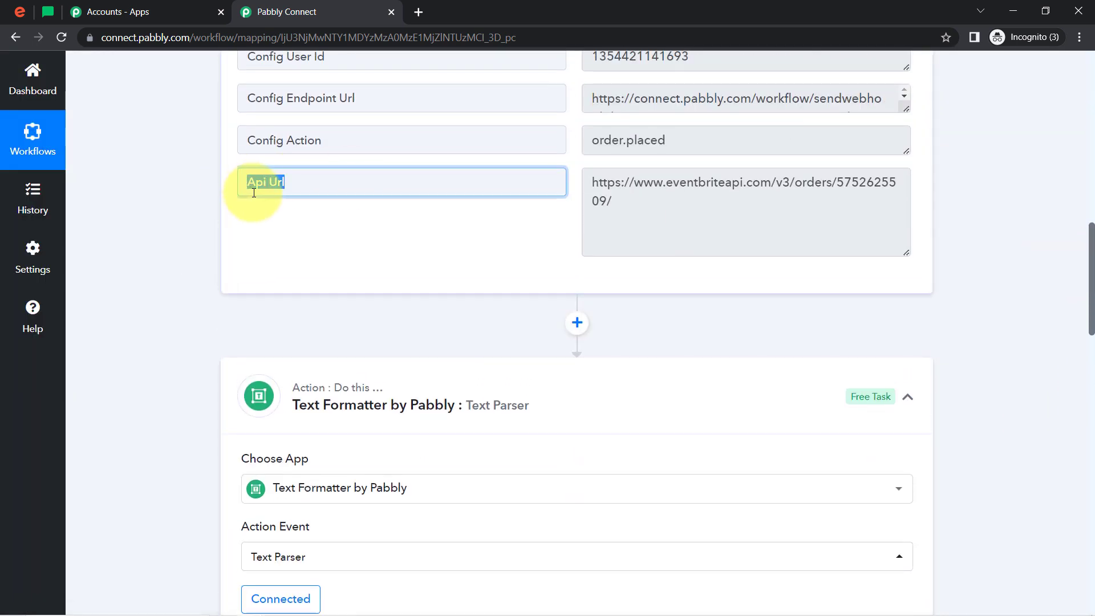
pyautogui.moveTo(596, 184); pyautogui.dragTo(606, 200)
pyautogui.moveTo(1092, 234); pyautogui.dragTo(1091, 327)
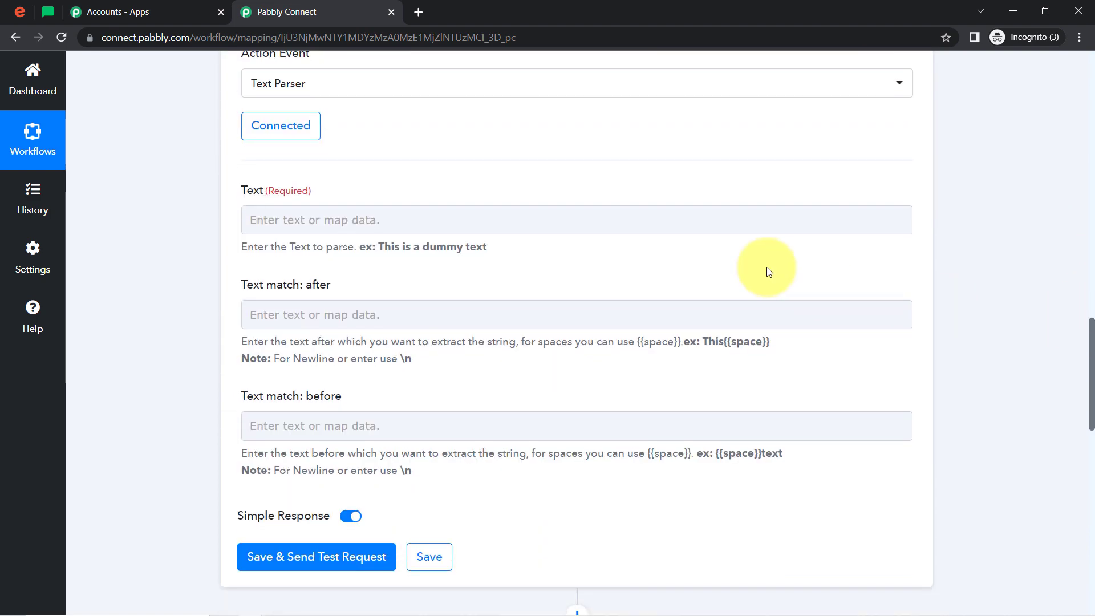
pyautogui.click(289, 223)
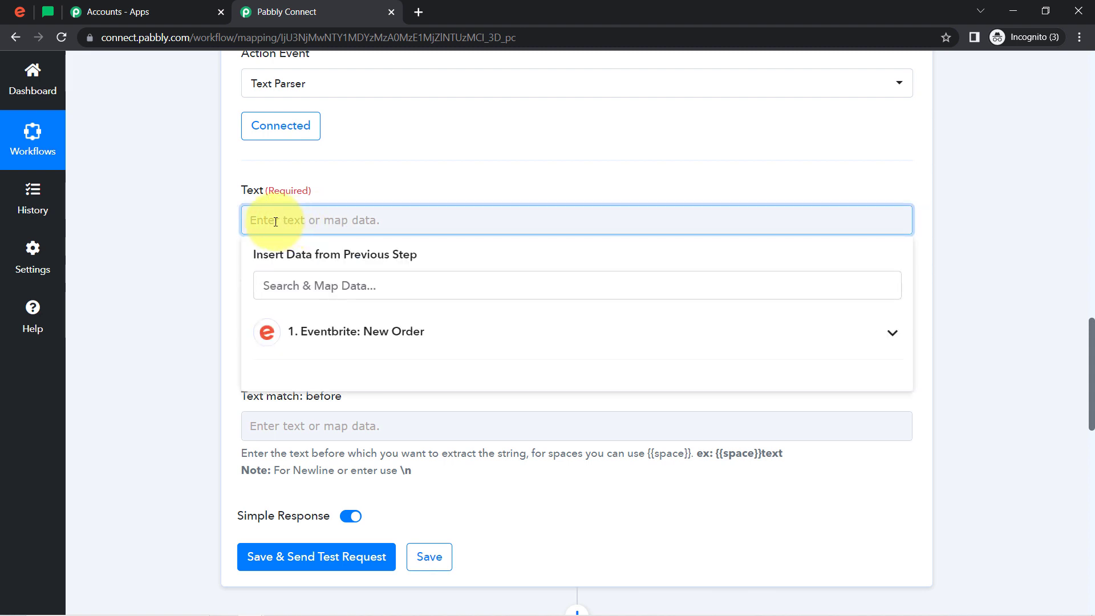
pyautogui.click(283, 331)
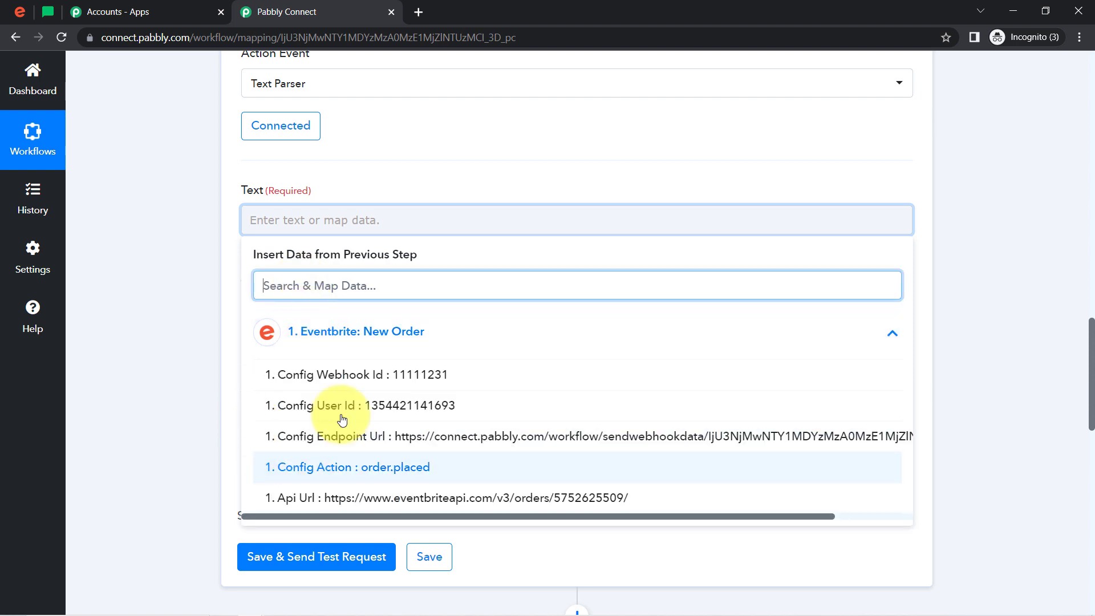
pyautogui.click(302, 499)
pyautogui.click(343, 221)
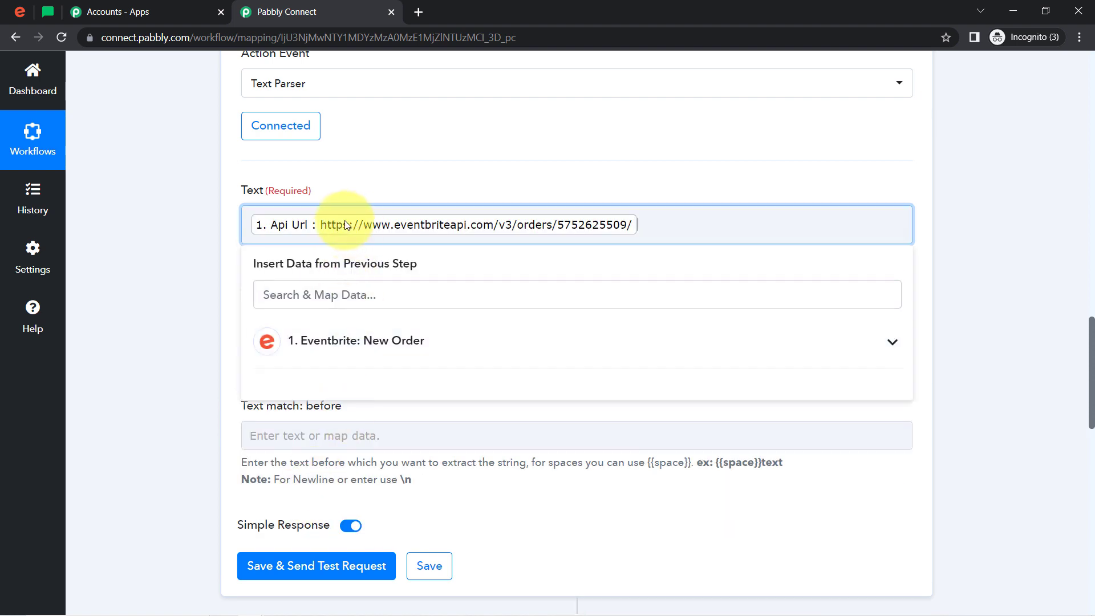
pyautogui.click(175, 282)
pyautogui.moveTo(241, 294); pyautogui.dragTo(306, 307)
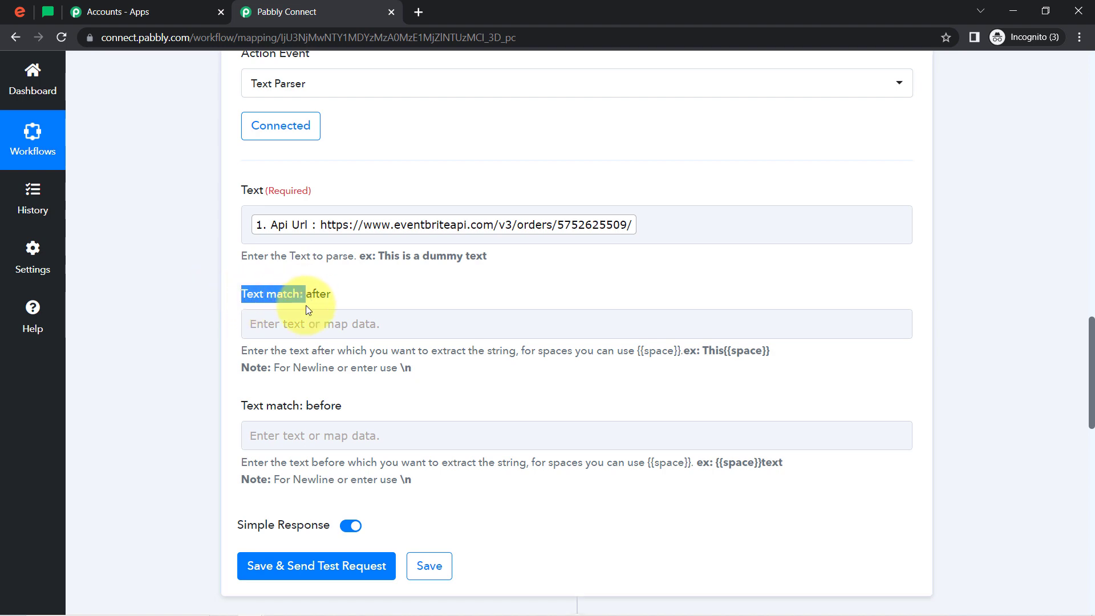
pyautogui.moveTo(272, 405); pyautogui.dragTo(305, 406)
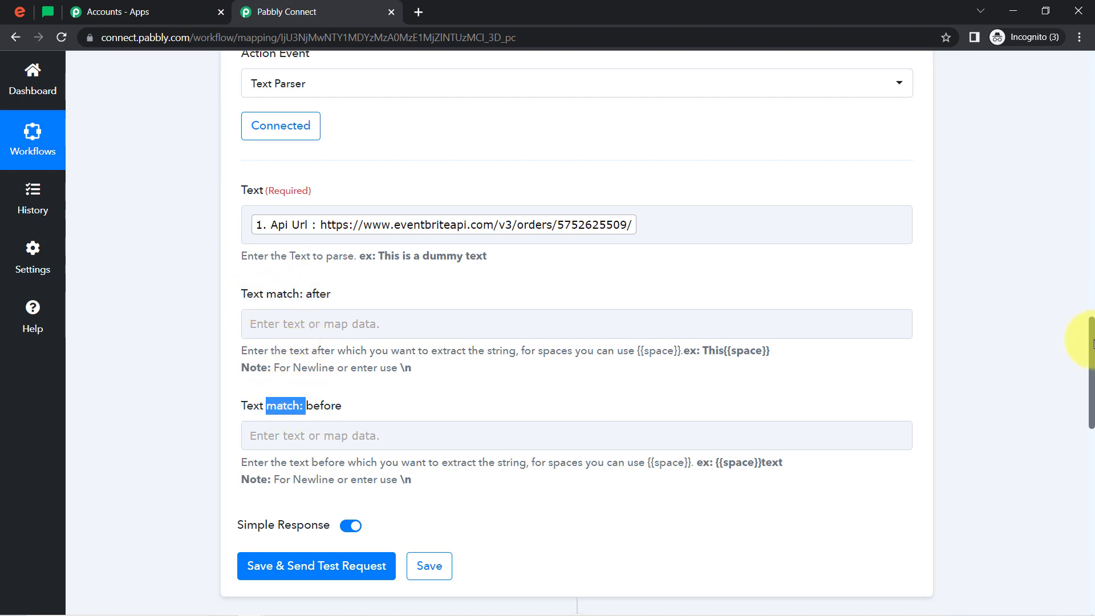
pyautogui.moveTo(1090, 342); pyautogui.dragTo(942, 232)
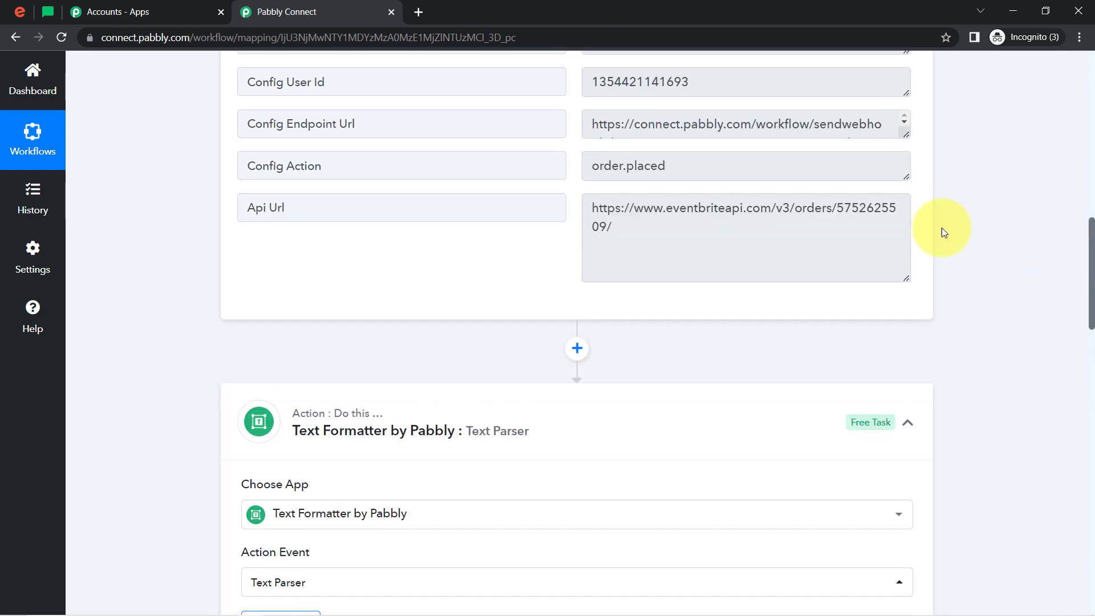
pyautogui.moveTo(835, 214); pyautogui.dragTo(556, 204)
pyautogui.hotkey('ctrl', 'c')
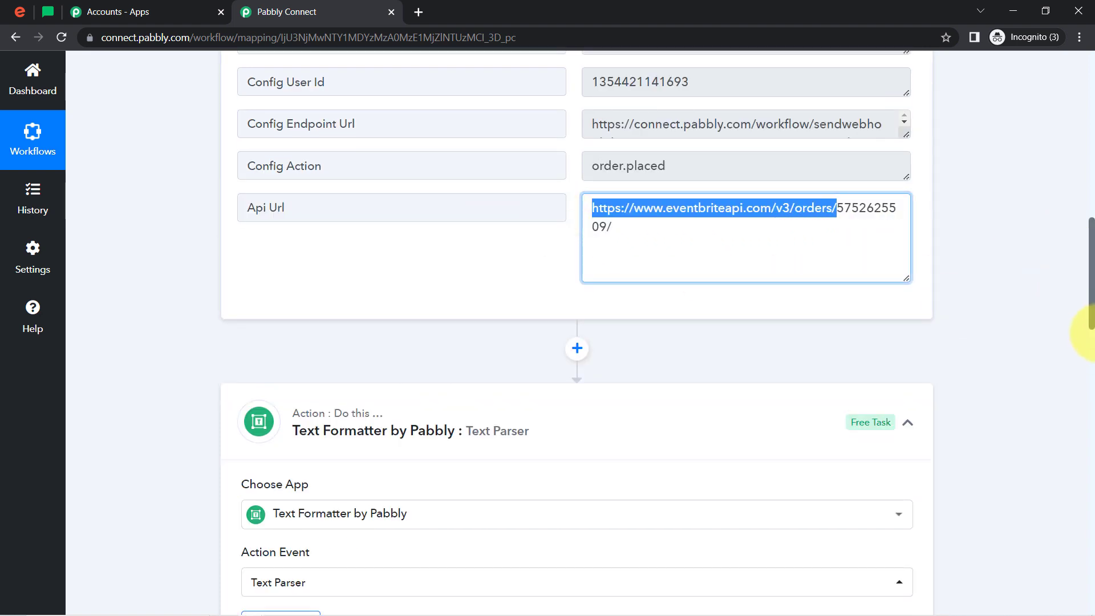
pyautogui.scroll(-9, 1083, 293)
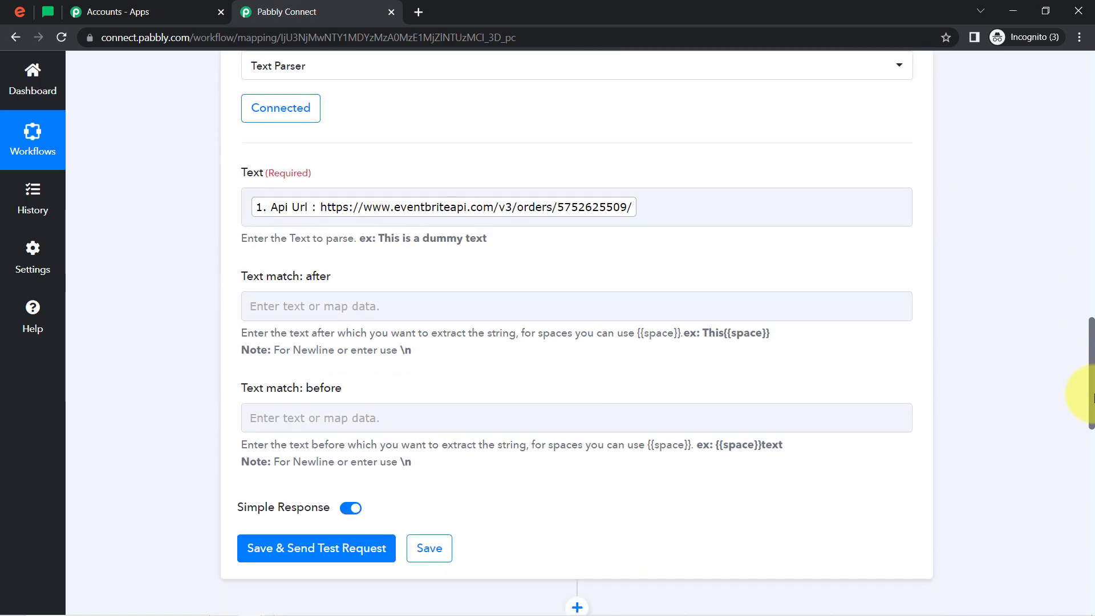
pyautogui.click(365, 301)
pyautogui.hotkey('ctrl', 'v')
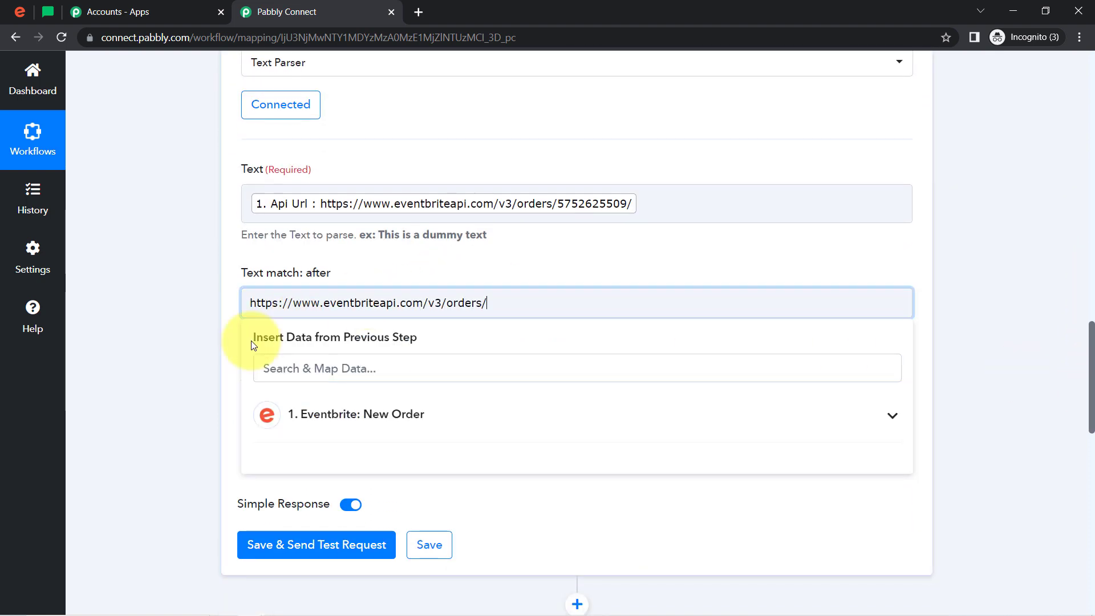
pyautogui.click(163, 420)
# Set Text match: before to /, save the Text Parser step with a test request and check the response's Result
pyautogui.click(267, 418)
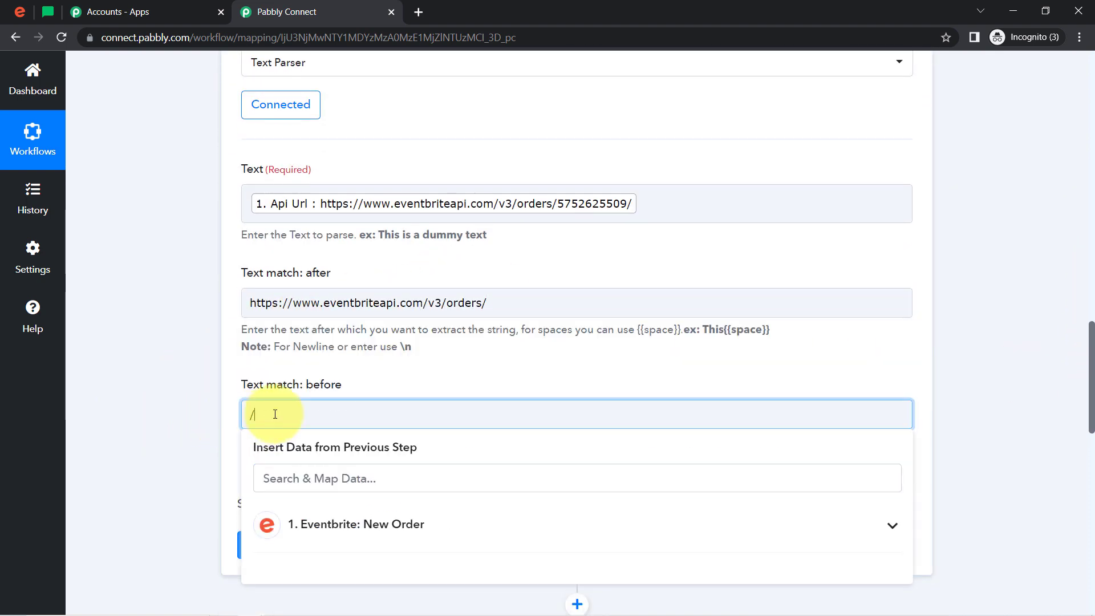
pyautogui.click(137, 528)
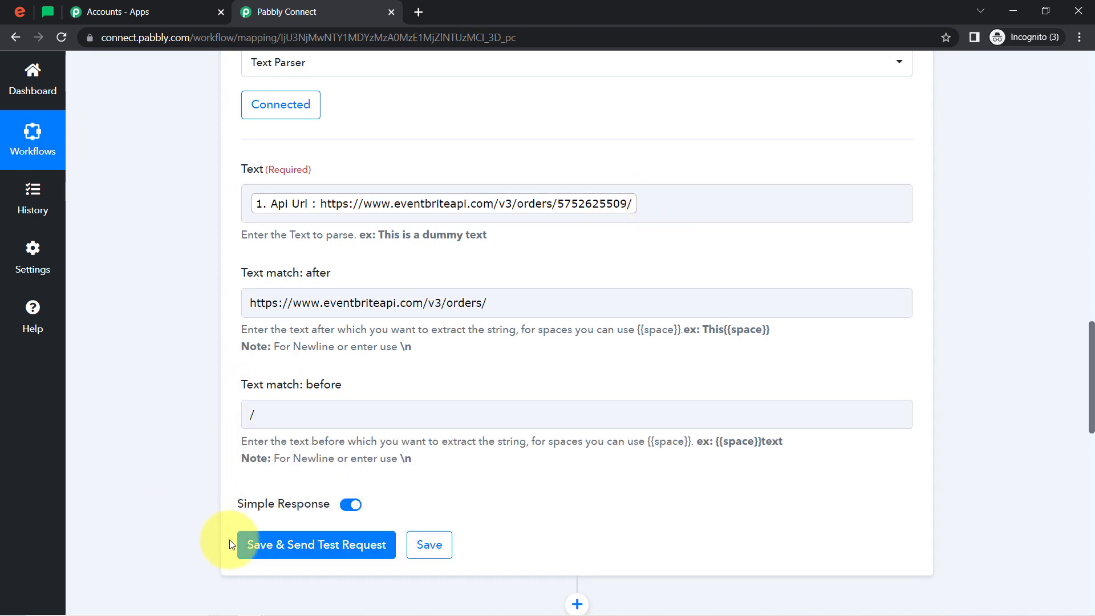
pyautogui.click(271, 549)
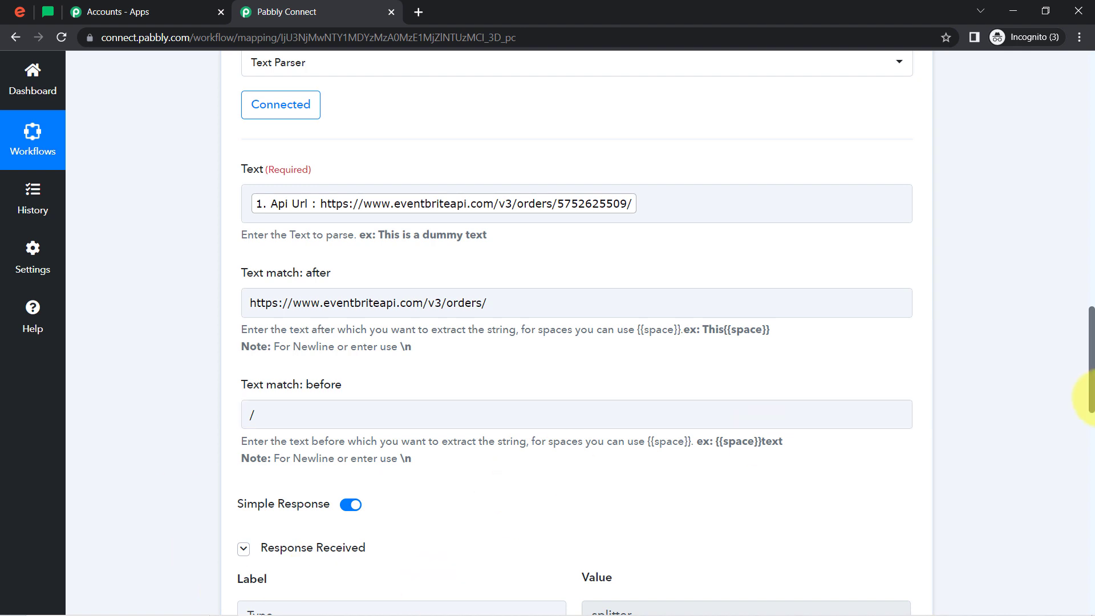
pyautogui.moveTo(1092, 394); pyautogui.dragTo(1092, 444)
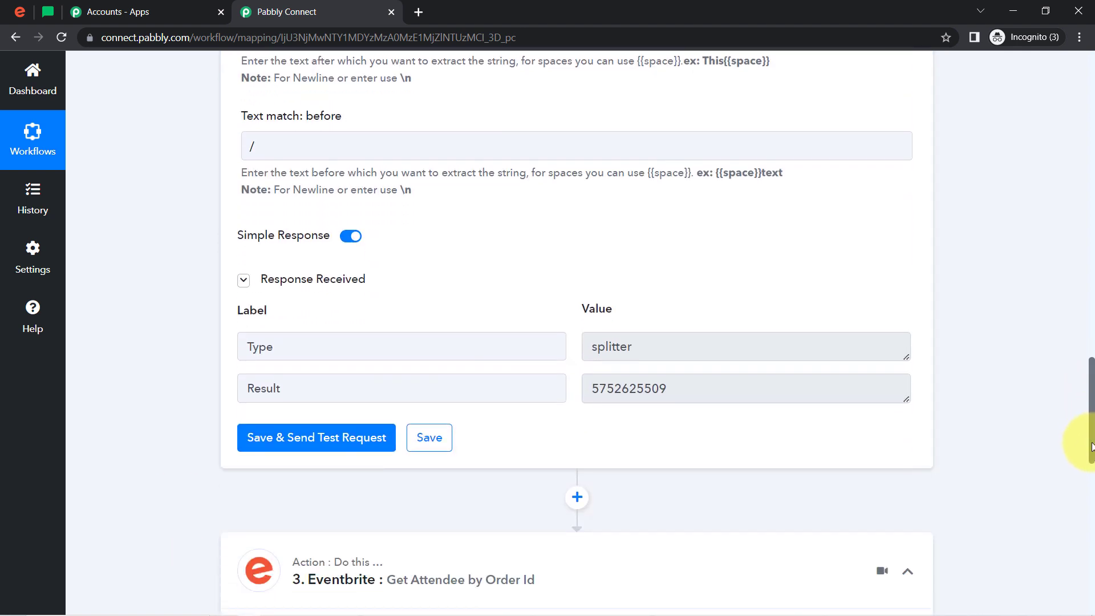
# Enter 1 as a placeholder Order Id in the Eventbrite Get Attendee by Order Id step and save it
pyautogui.doubleClick(663, 396)
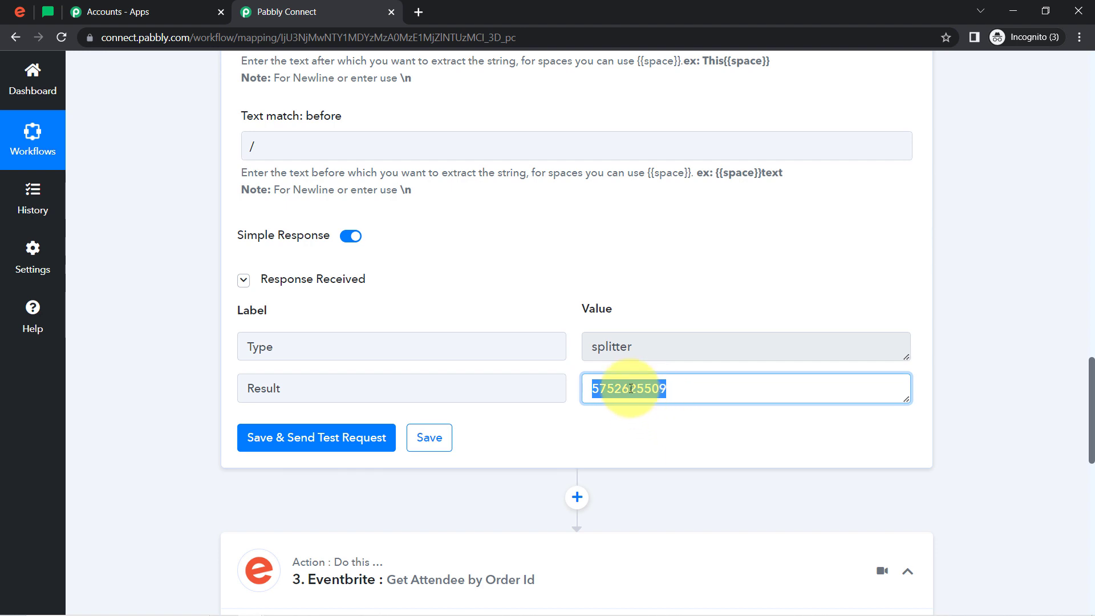
pyautogui.moveTo(1092, 395); pyautogui.dragTo(1092, 513)
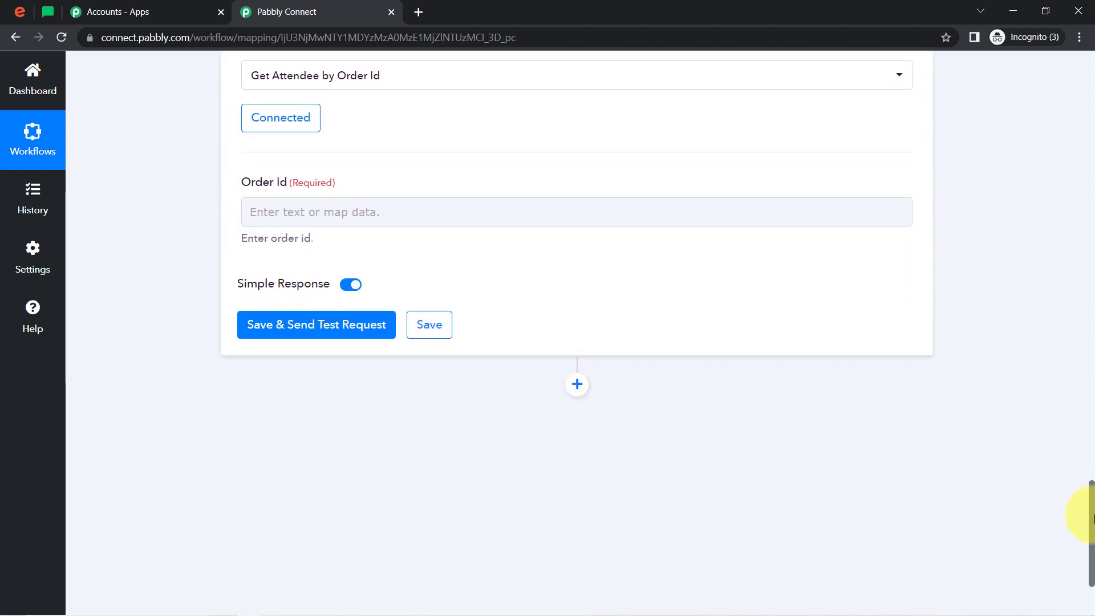
pyautogui.click(288, 229)
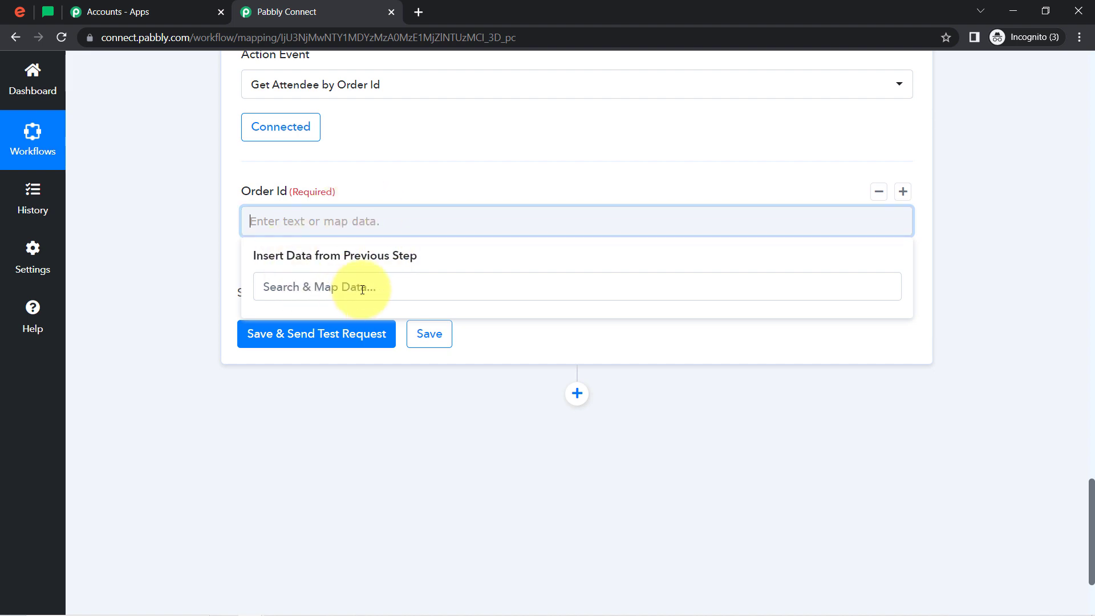
pyautogui.click(165, 245)
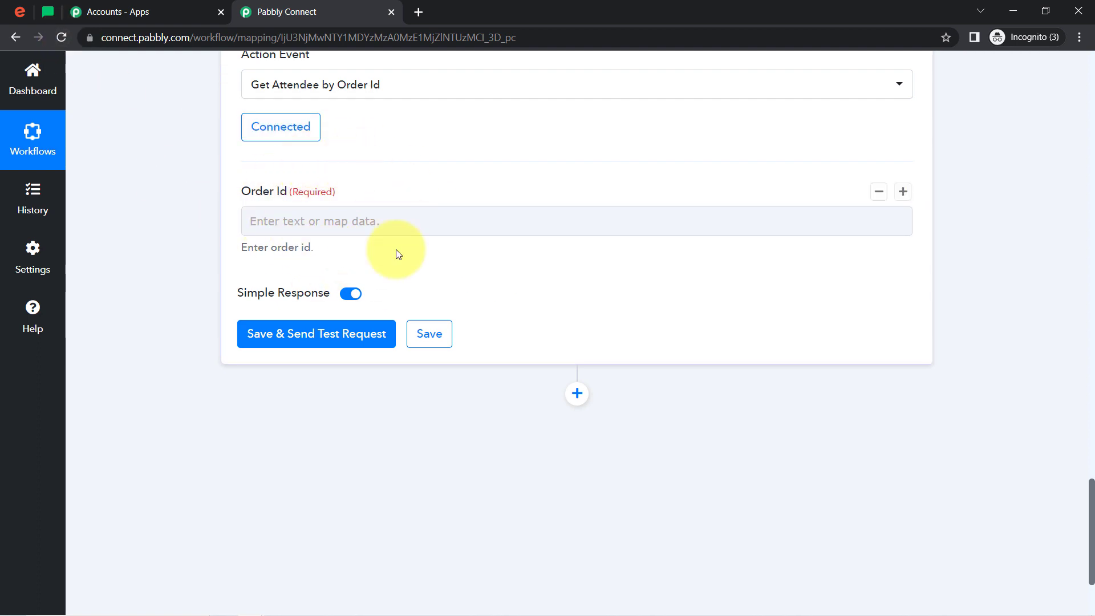
pyautogui.click(291, 223)
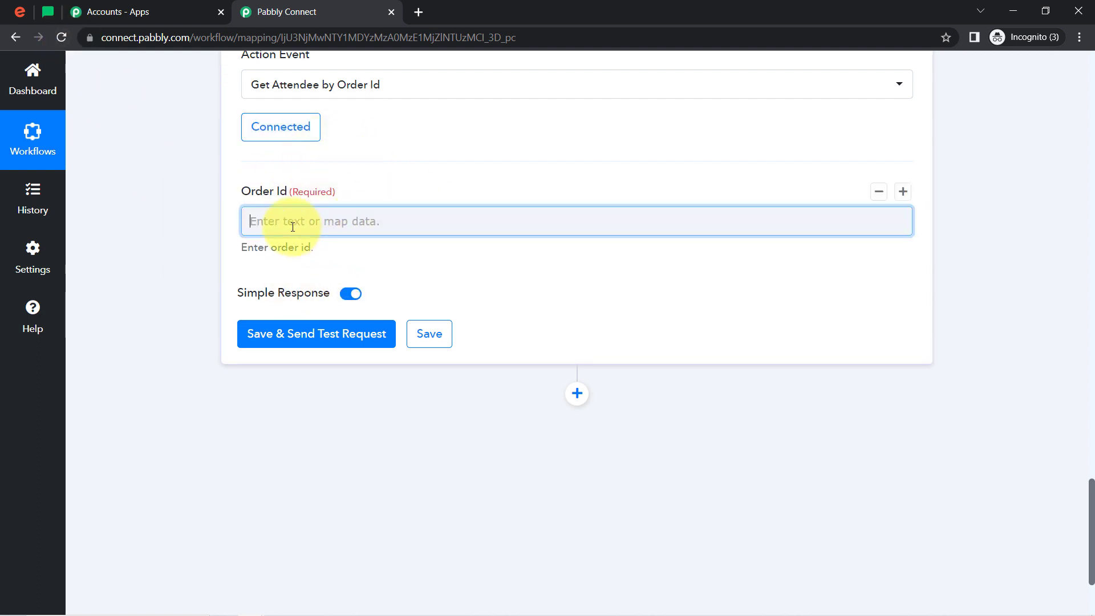
pyautogui.click(176, 257)
pyautogui.click(429, 337)
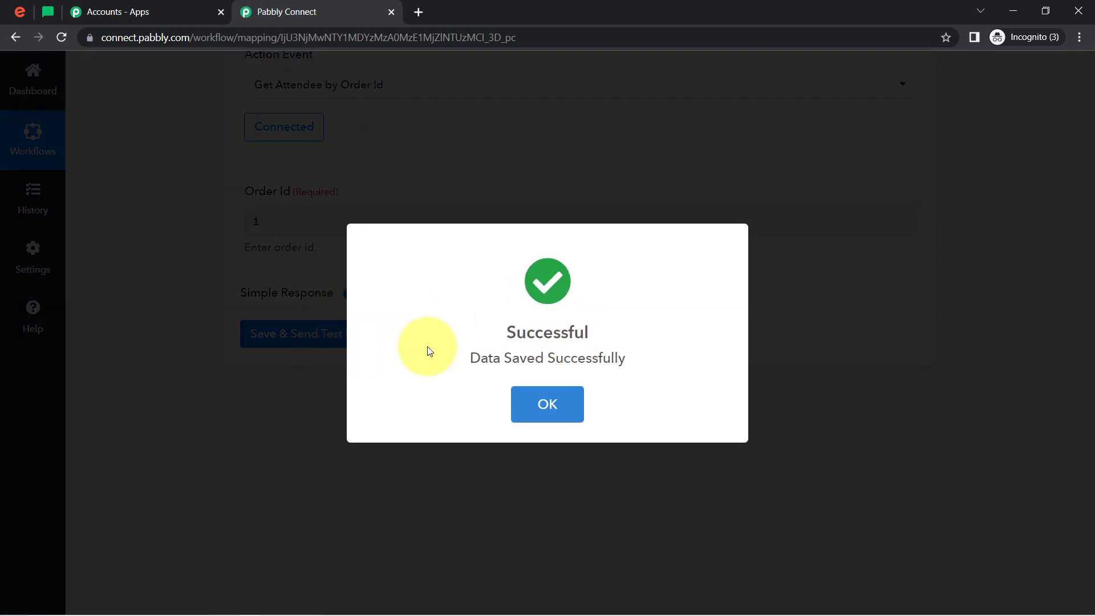
pyautogui.click(513, 391)
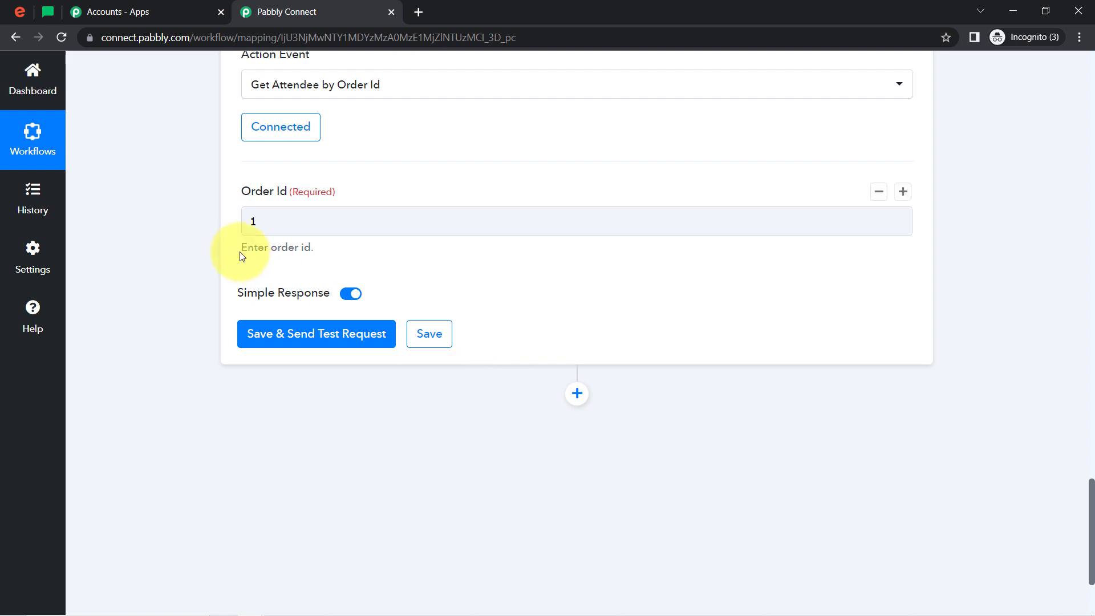
# Replace the placeholder Order Id with the Text Parser's Result, and save the step with a test request
pyautogui.click(265, 226)
pyautogui.press('BackSpace')
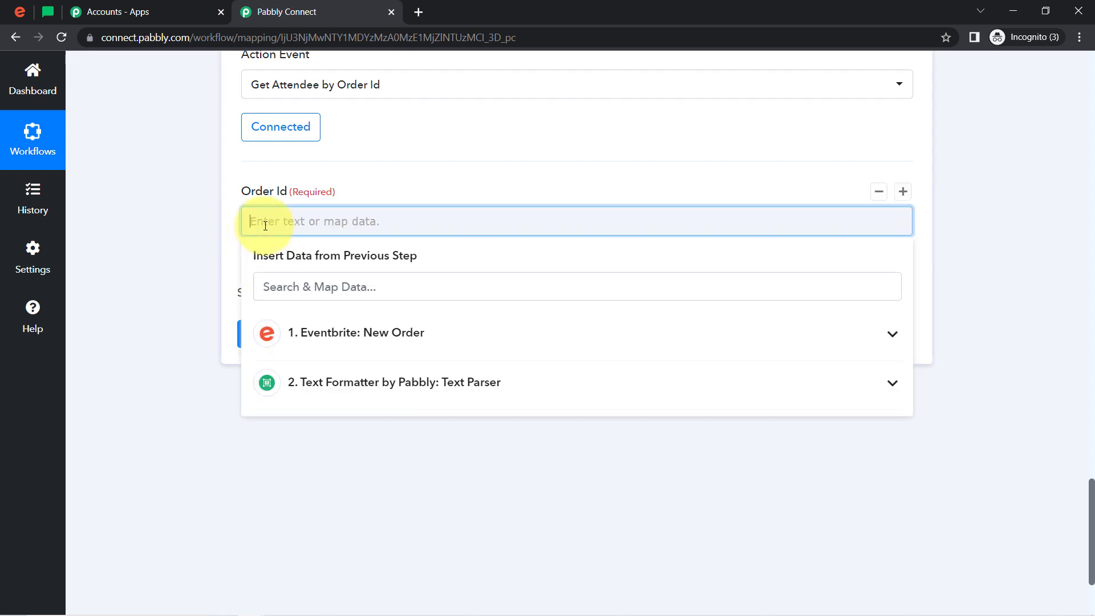
pyautogui.click(282, 225)
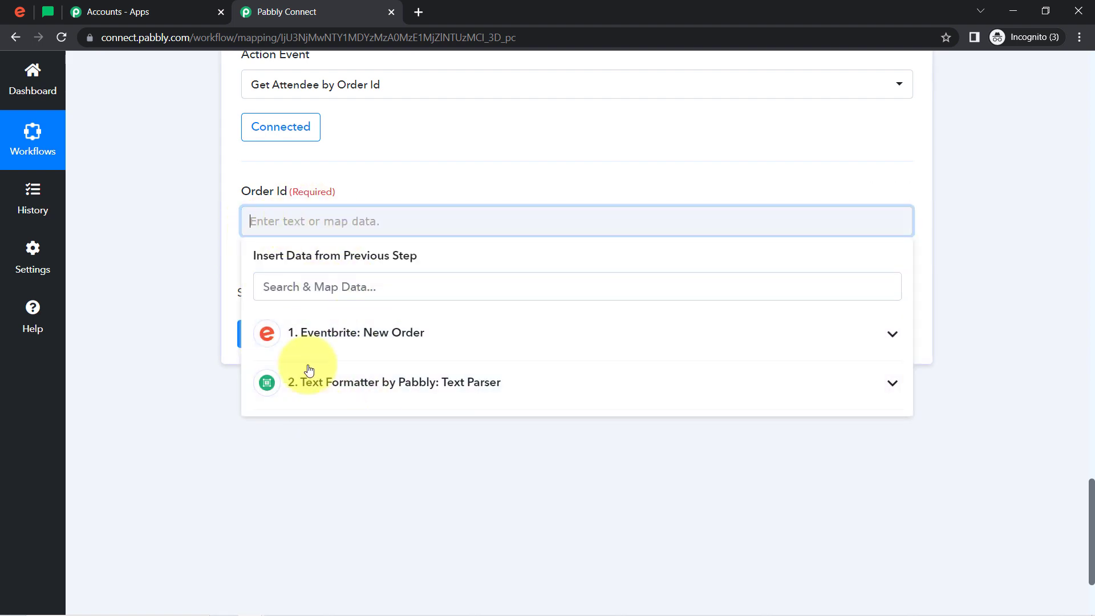
pyautogui.click(337, 381)
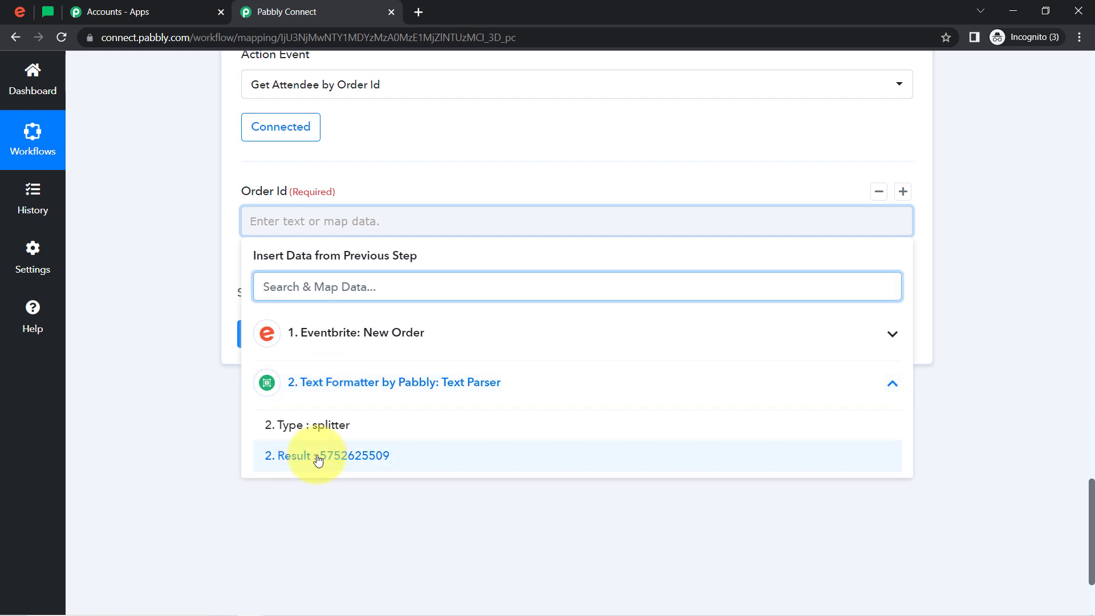
pyautogui.click(310, 457)
pyautogui.click(186, 307)
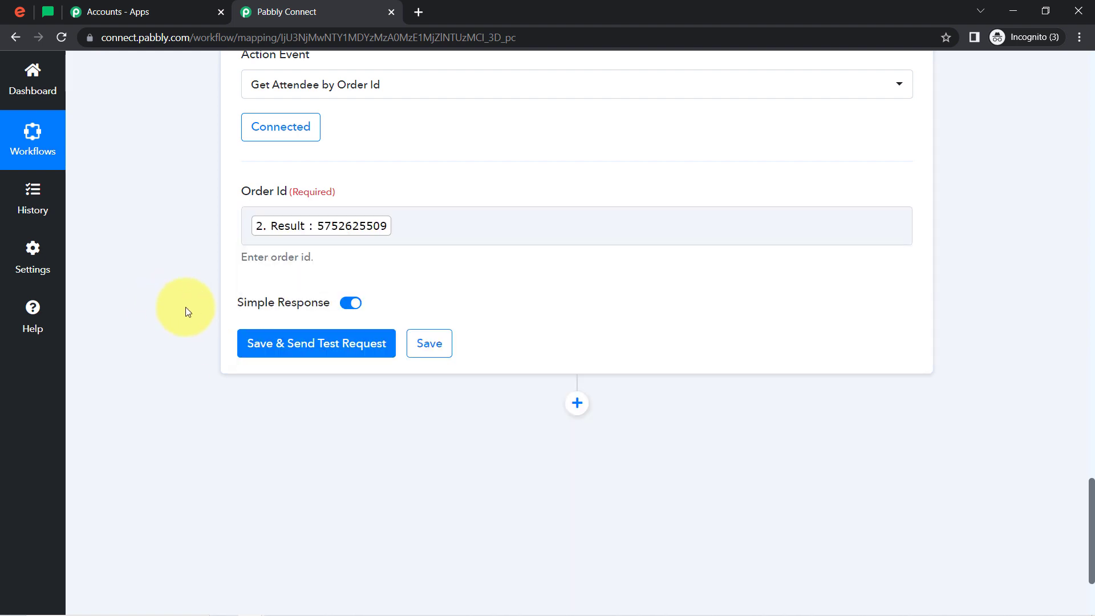
pyautogui.click(288, 344)
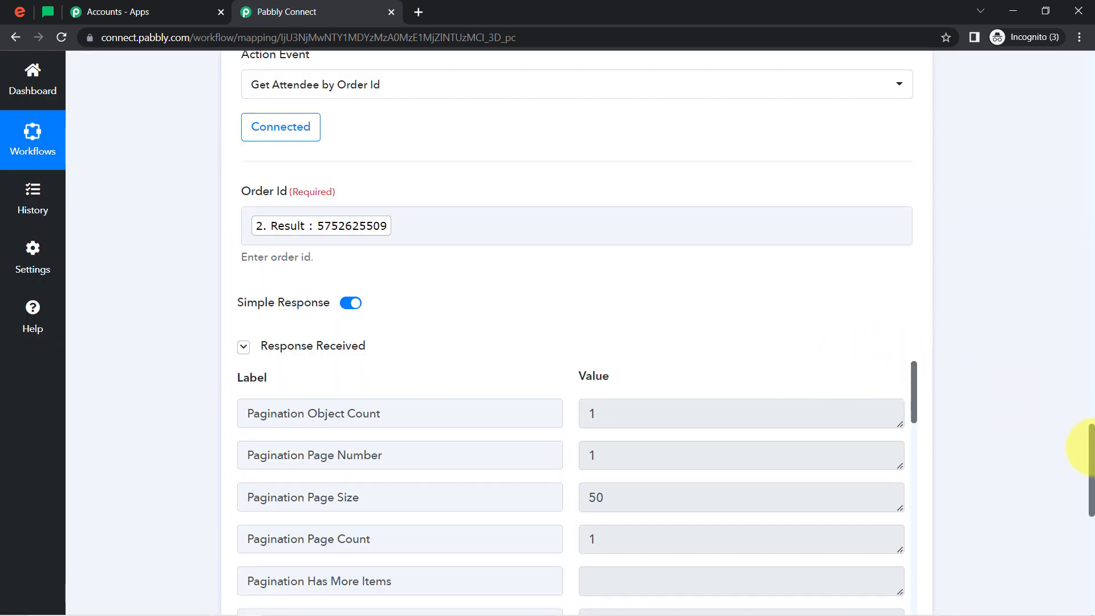
# Examine the attendee's profile first name, last name, email and full name in the Get Attendee by Order Id response
pyautogui.moveTo(1091, 439); pyautogui.dragTo(1090, 479)
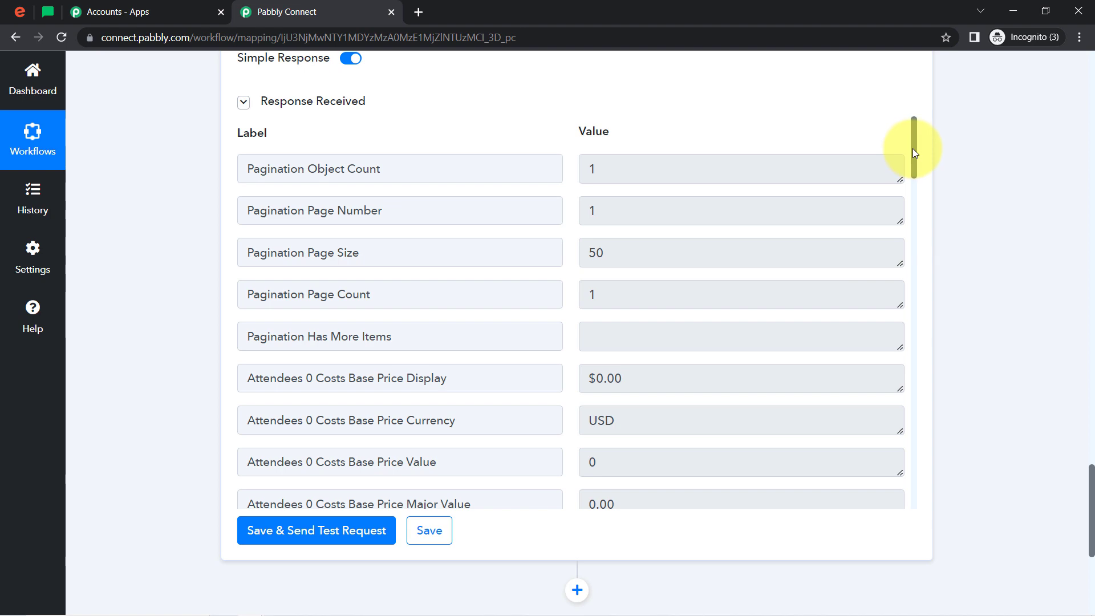
pyautogui.moveTo(912, 150); pyautogui.dragTo(935, 384)
pyautogui.click(621, 184)
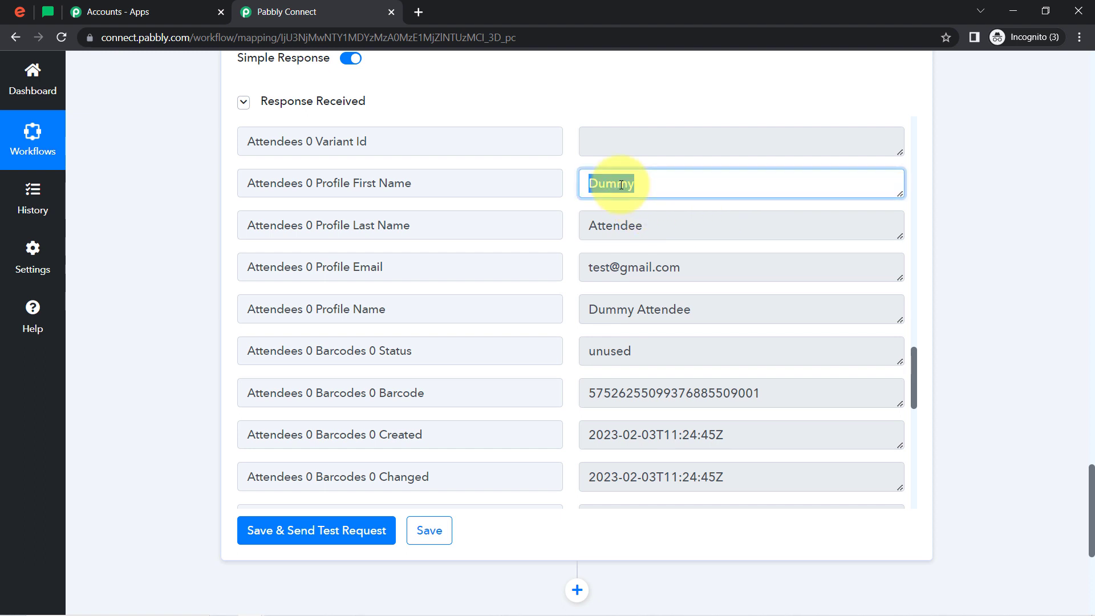
pyautogui.click(620, 223)
pyautogui.click(639, 271)
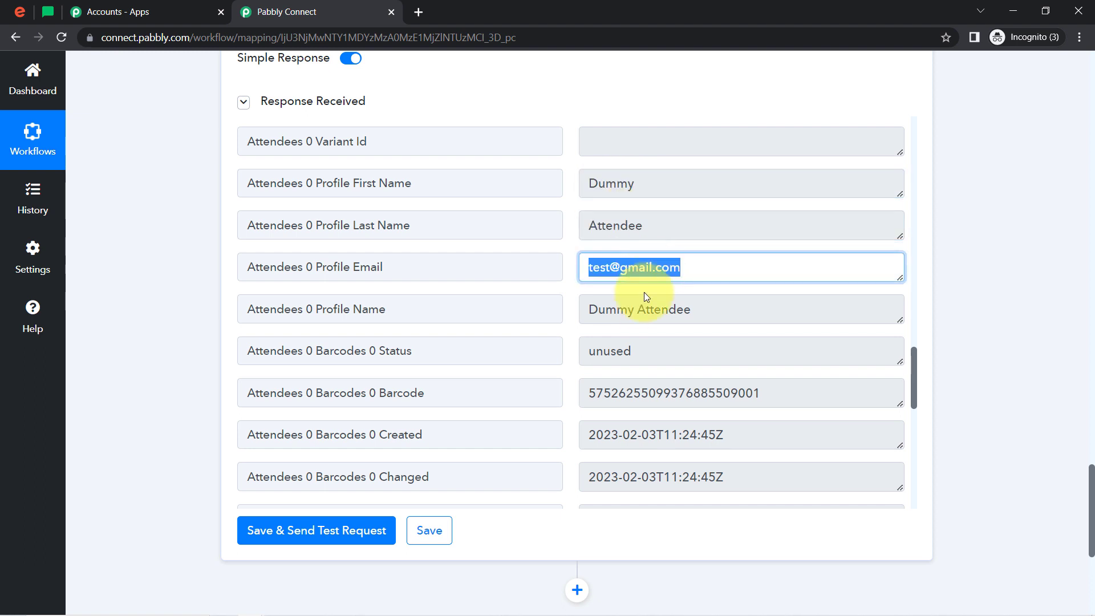
pyautogui.click(632, 317)
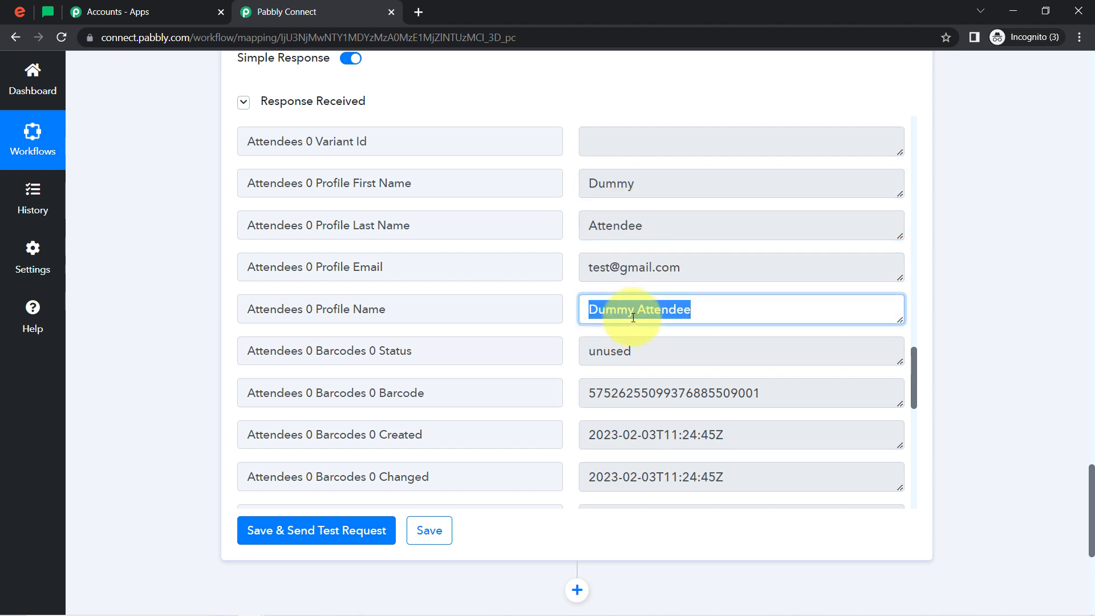
pyautogui.click(620, 440)
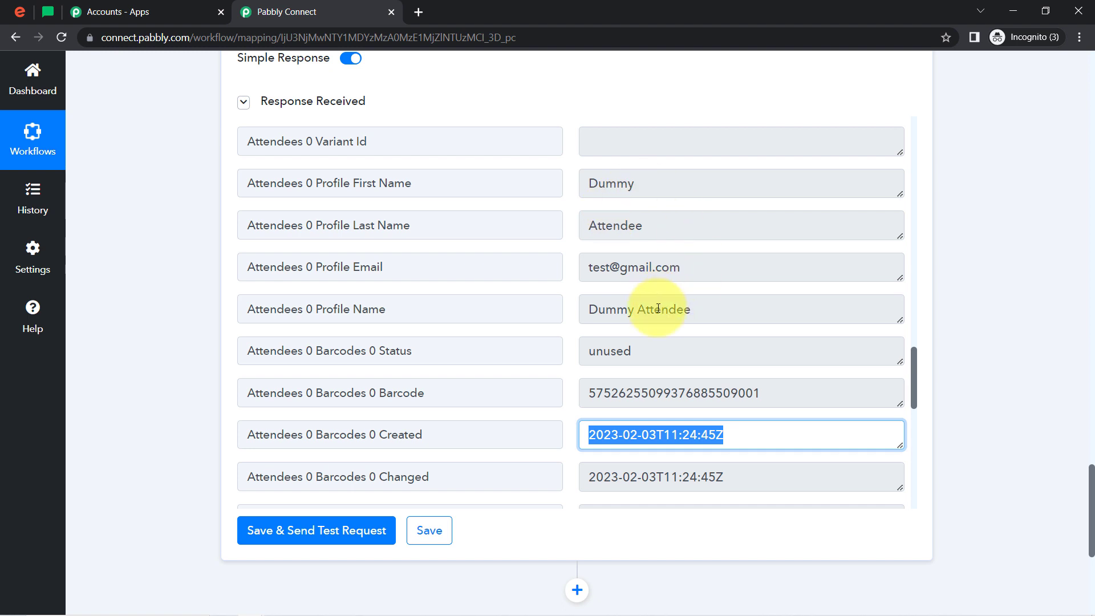
pyautogui.moveTo(1092, 484); pyautogui.dragTo(1092, 510)
pyautogui.click(623, 166)
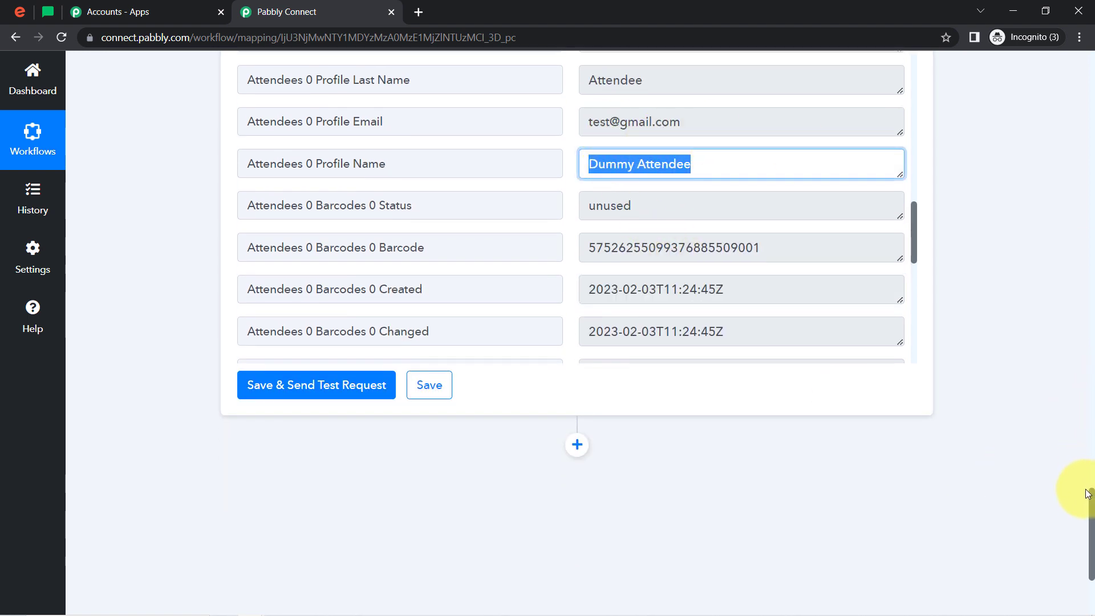
# Add an action step after Get Attendee by Order Id and choose MailerLite as its app
pyautogui.moveTo(1092, 504); pyautogui.dragTo(1092, 550)
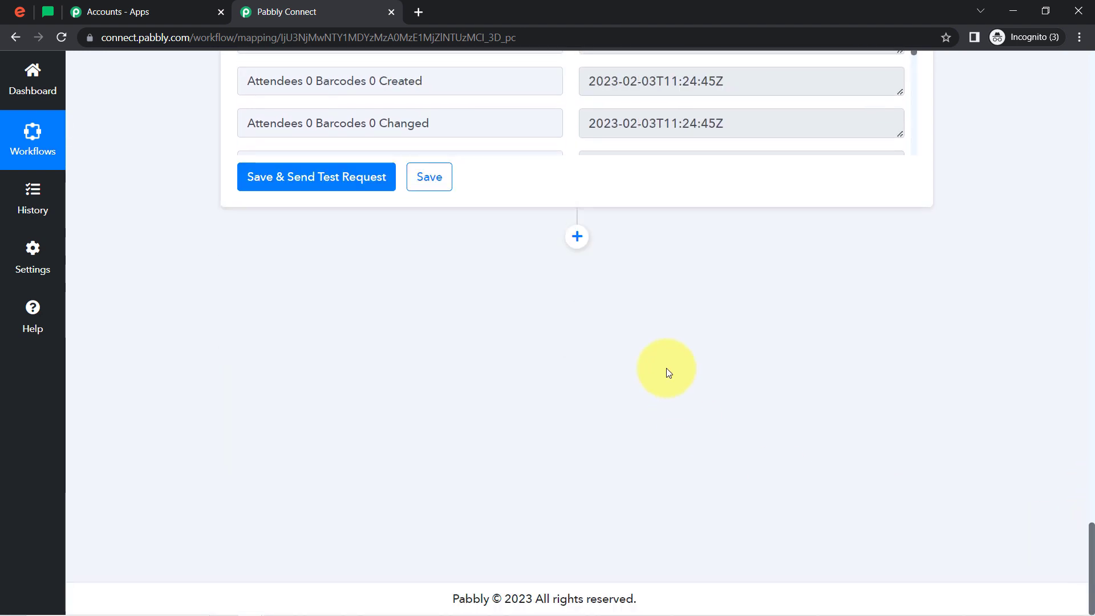
pyautogui.click(577, 236)
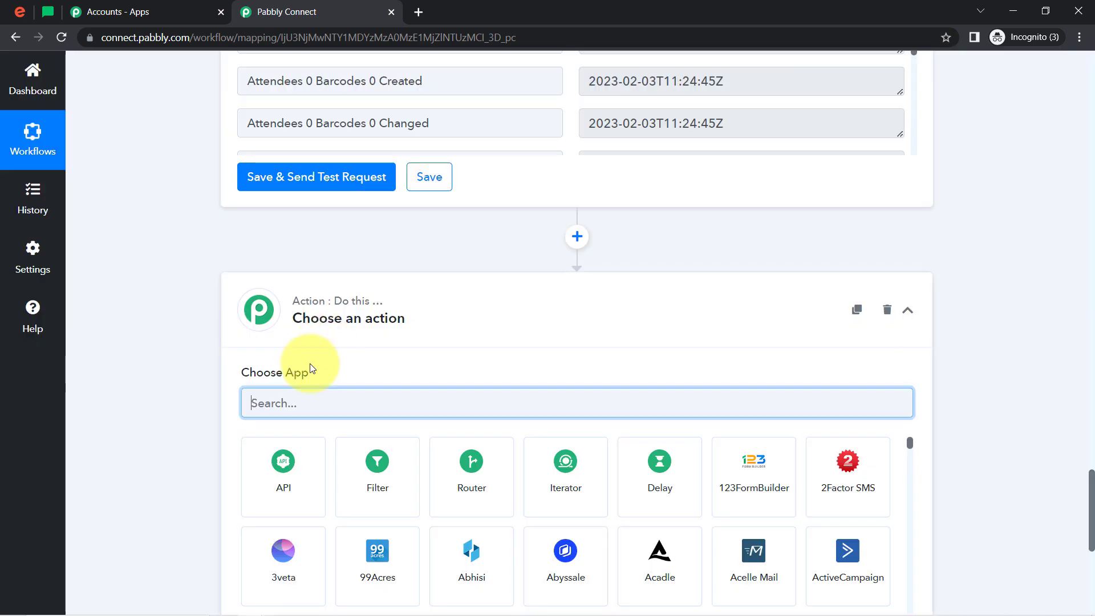
pyautogui.write('mail')
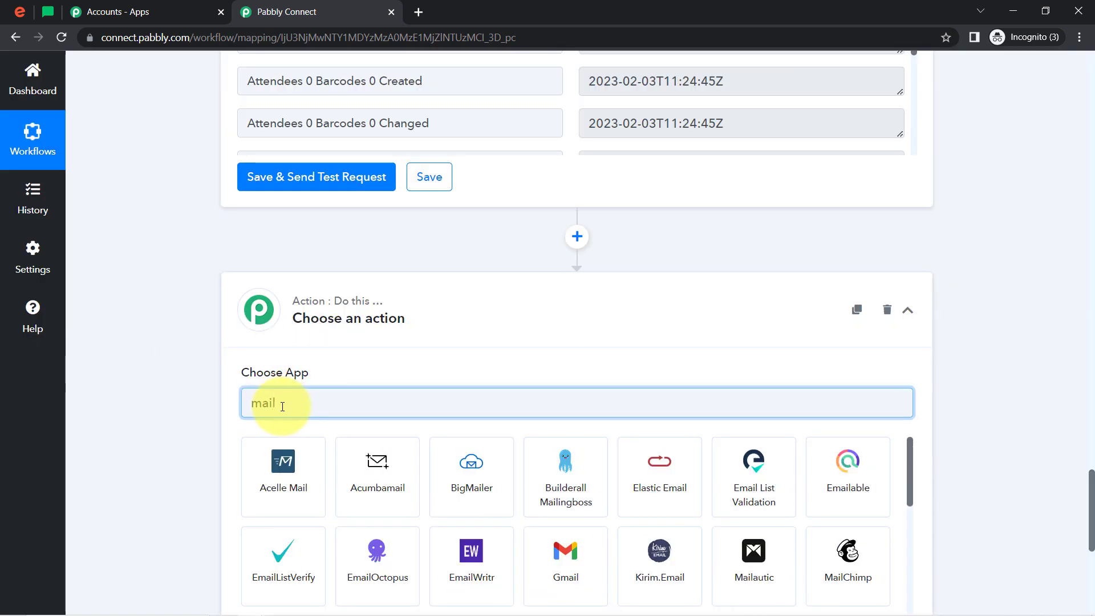
pyautogui.write('e')
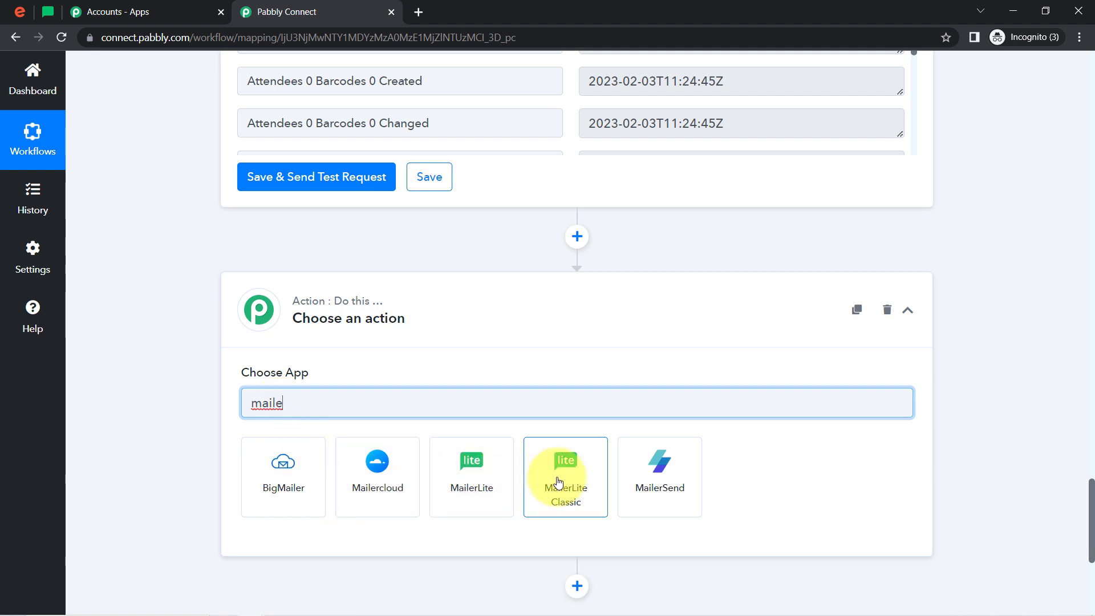
pyautogui.click(452, 483)
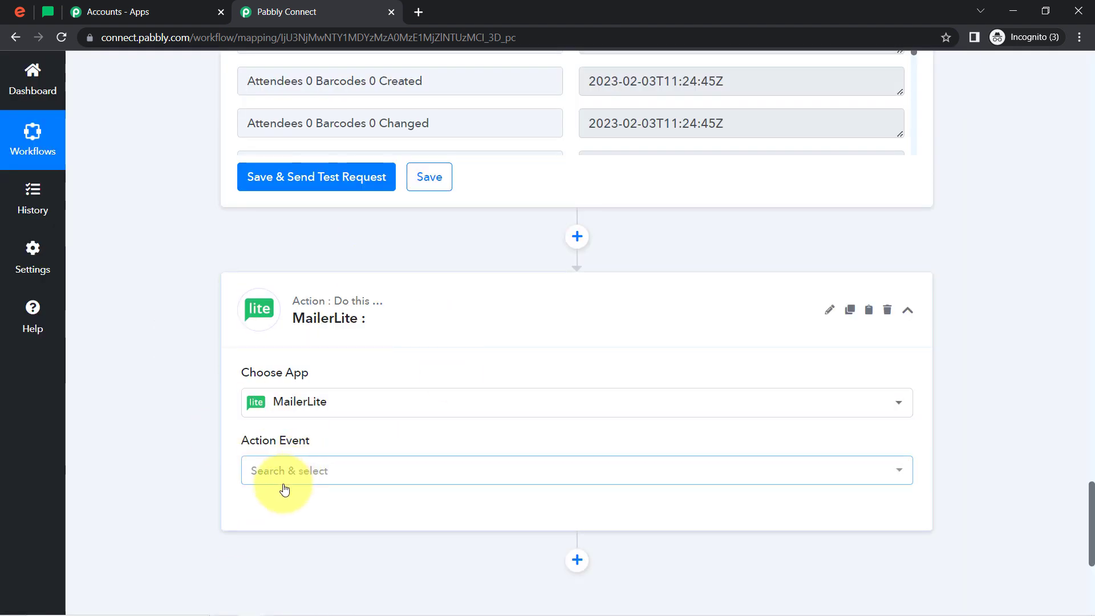
# Set the MailerLite action event to Create Or Update Subscriber and open its account connection settings
pyautogui.click(283, 481)
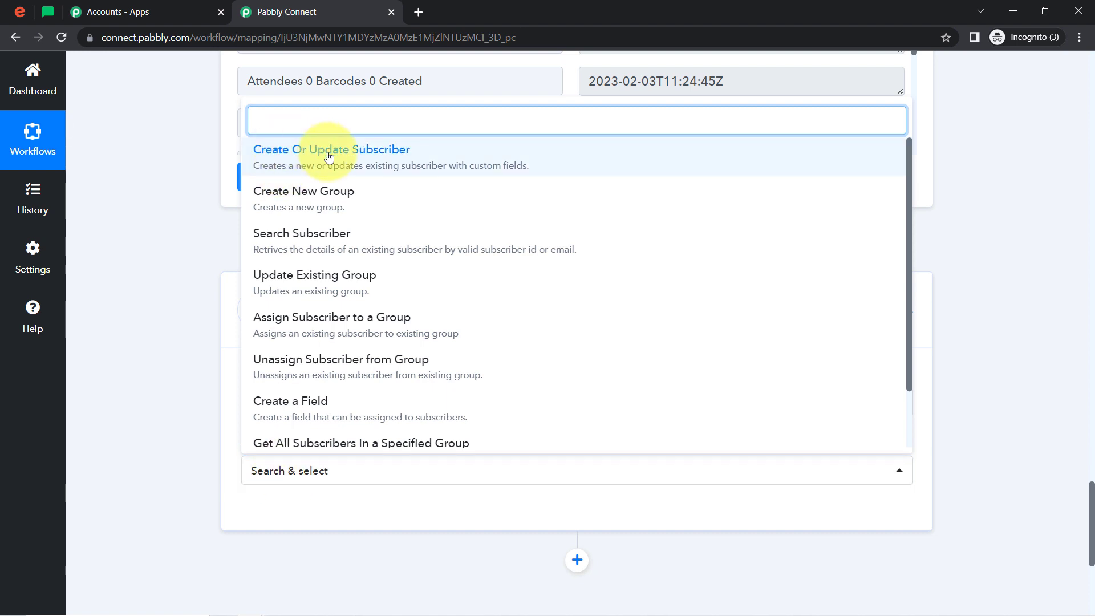
pyautogui.click(329, 157)
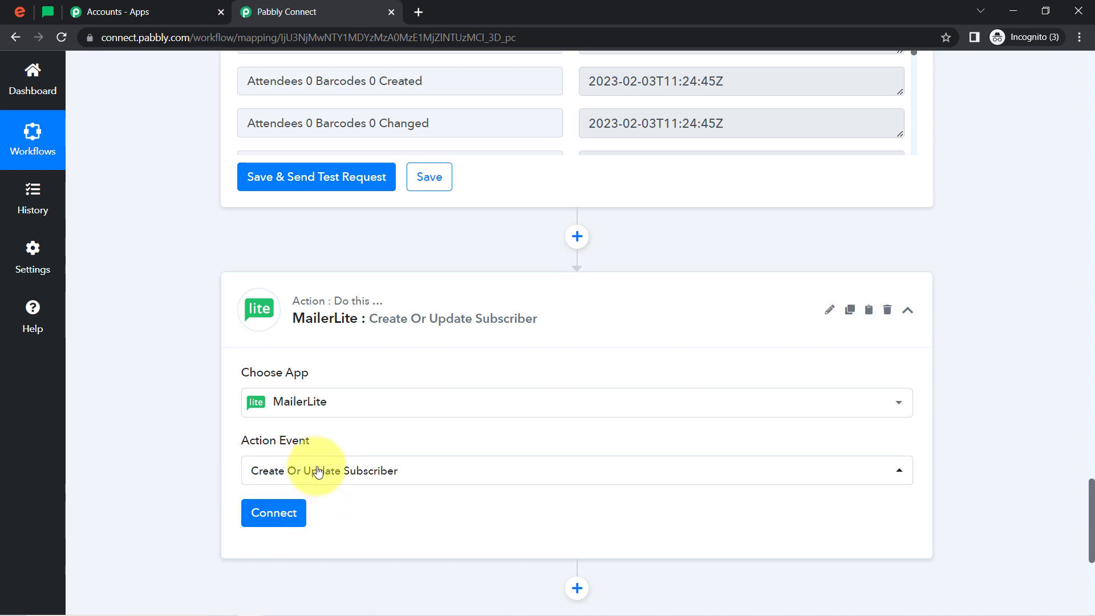
pyautogui.click(271, 515)
pyautogui.click(278, 514)
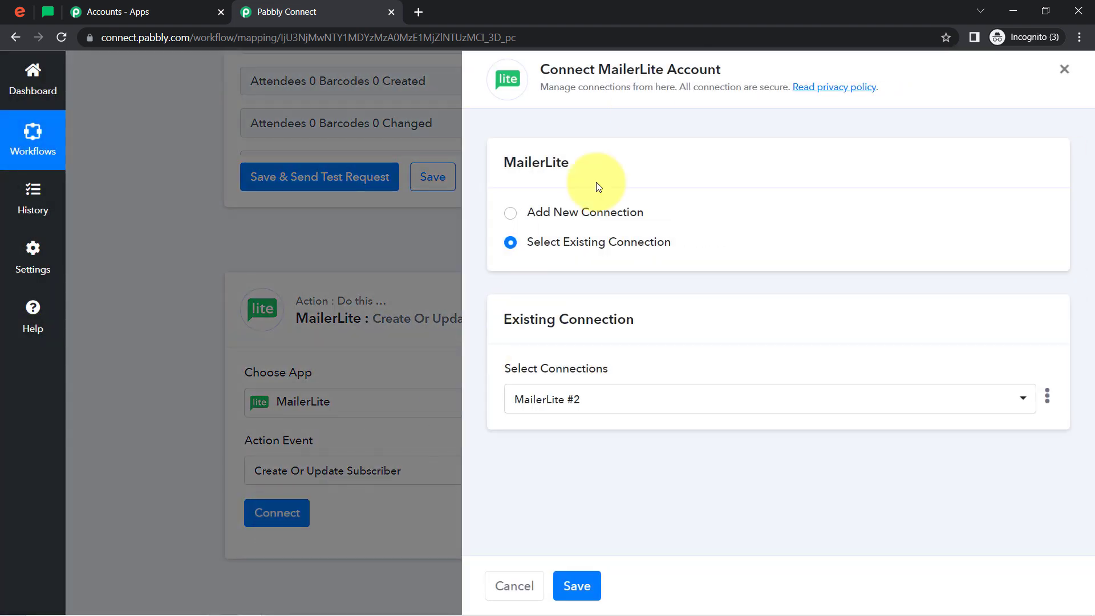
# Choose to add a new MailerLite connection and go to MailerLite's Developer API page through the token link
pyautogui.click(558, 219)
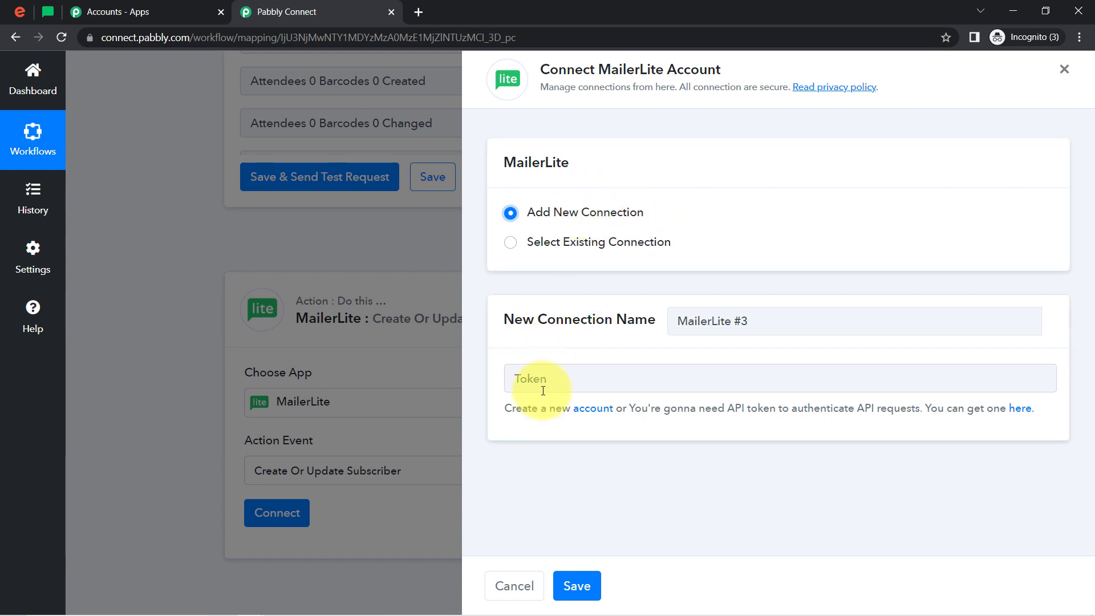
pyautogui.rightClick(1018, 407)
pyautogui.click(1024, 415)
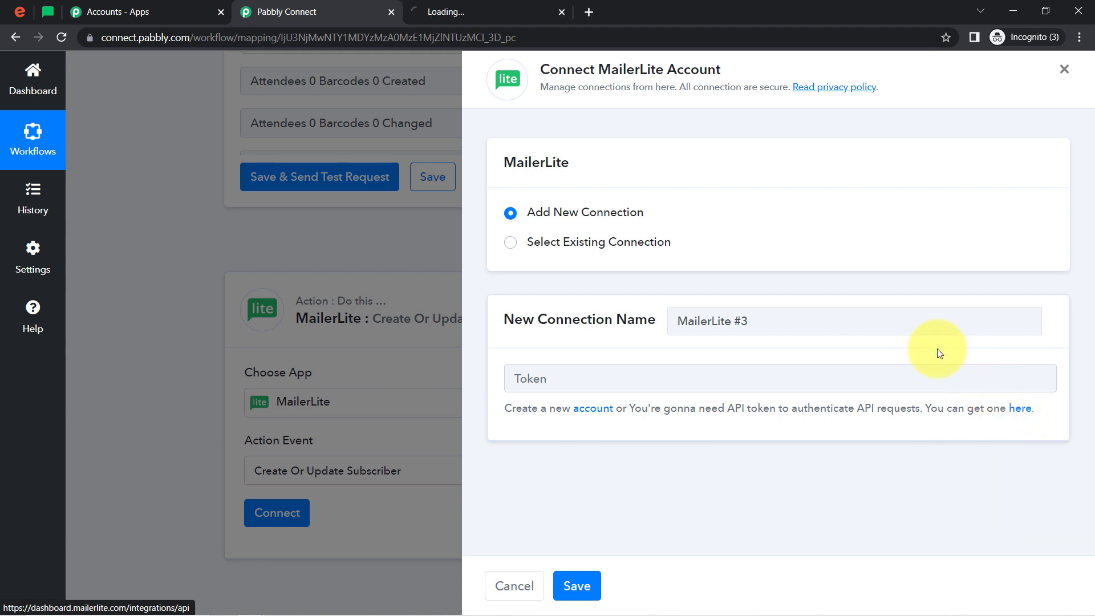
pyautogui.click(47, 11)
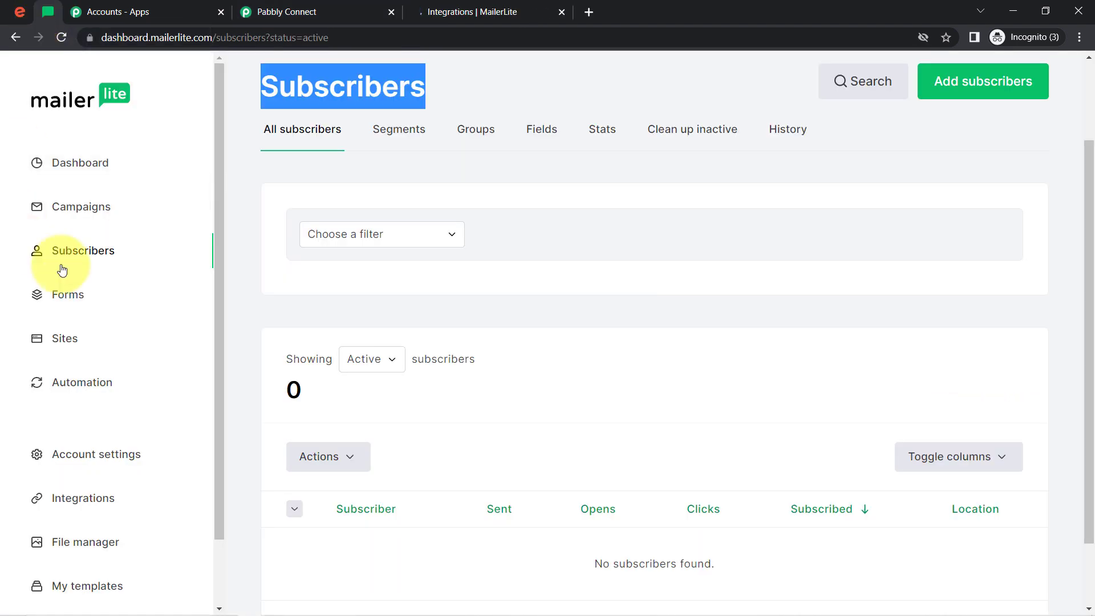
pyautogui.click(494, 4)
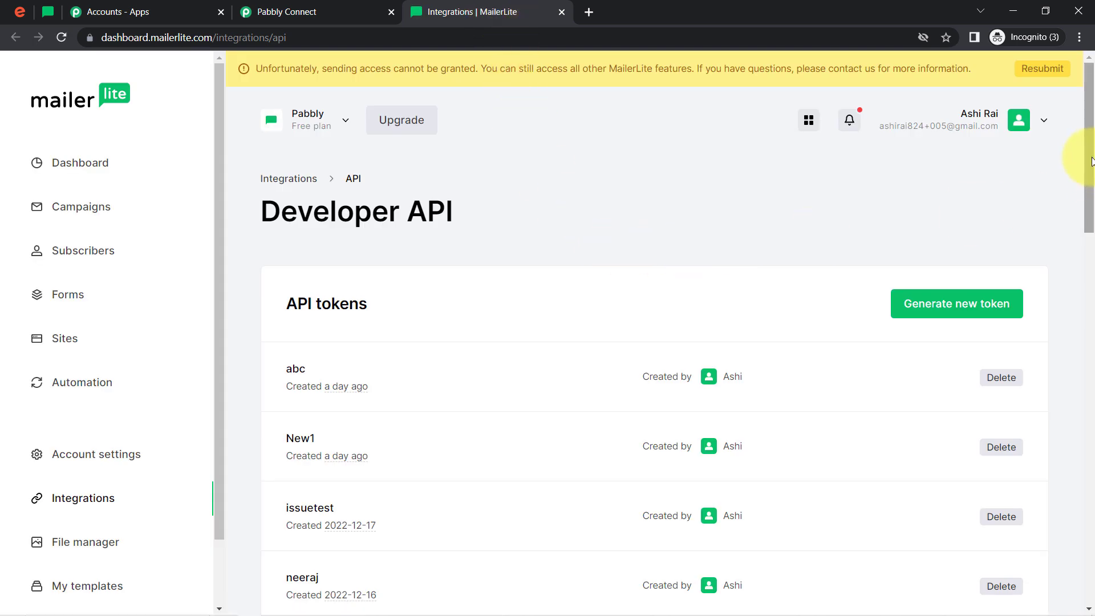
# Start generating a new API token on MailerLite's Developer API page
pyautogui.moveTo(1088, 147); pyautogui.dragTo(1092, 203)
pyautogui.scroll(1, 1060, 205)
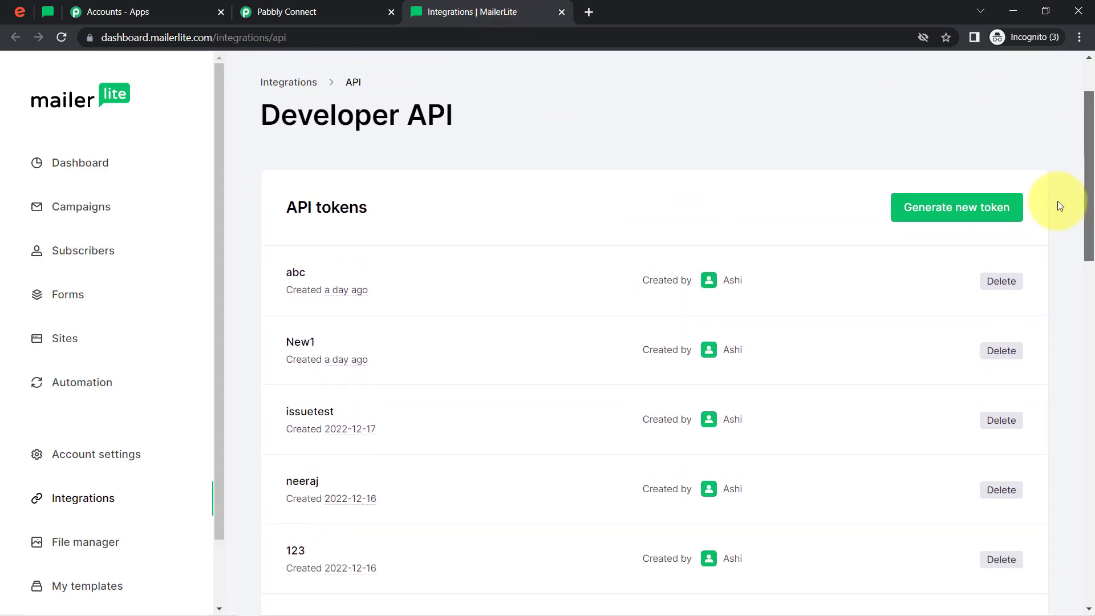
pyautogui.click(949, 221)
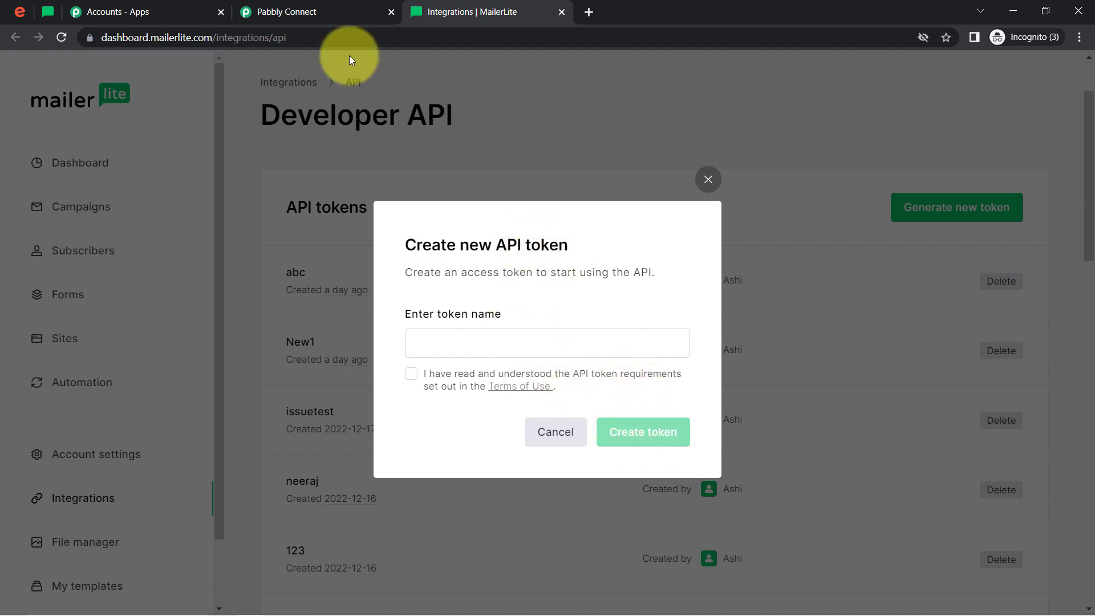
# Connect the MailerLite action in Pabbly Connect using the existing connection MailerLite #2 and save it
pyautogui.click(292, 10)
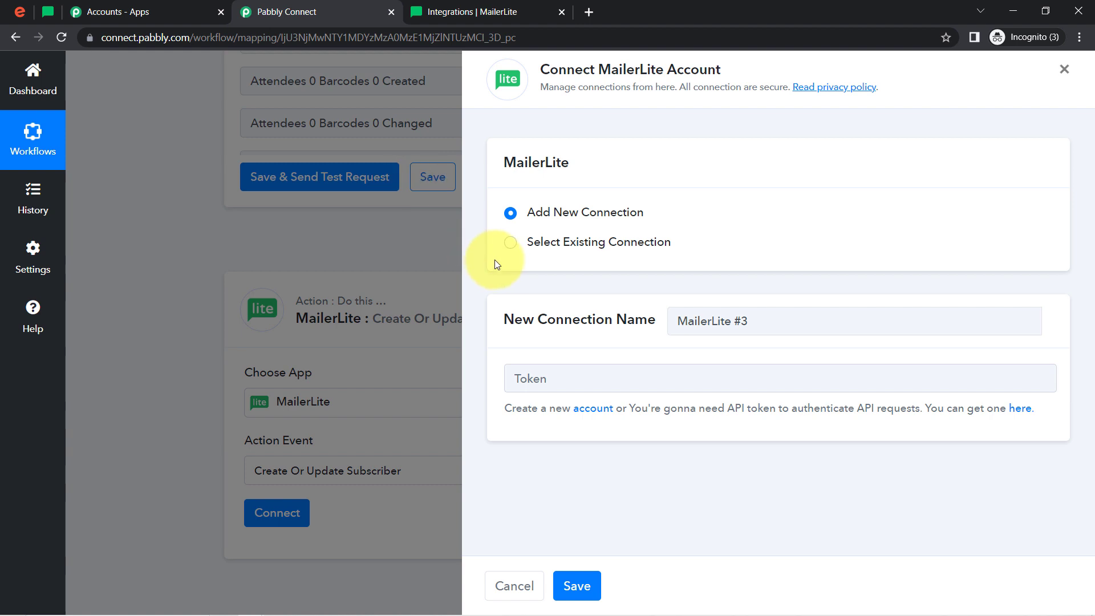
pyautogui.click(558, 245)
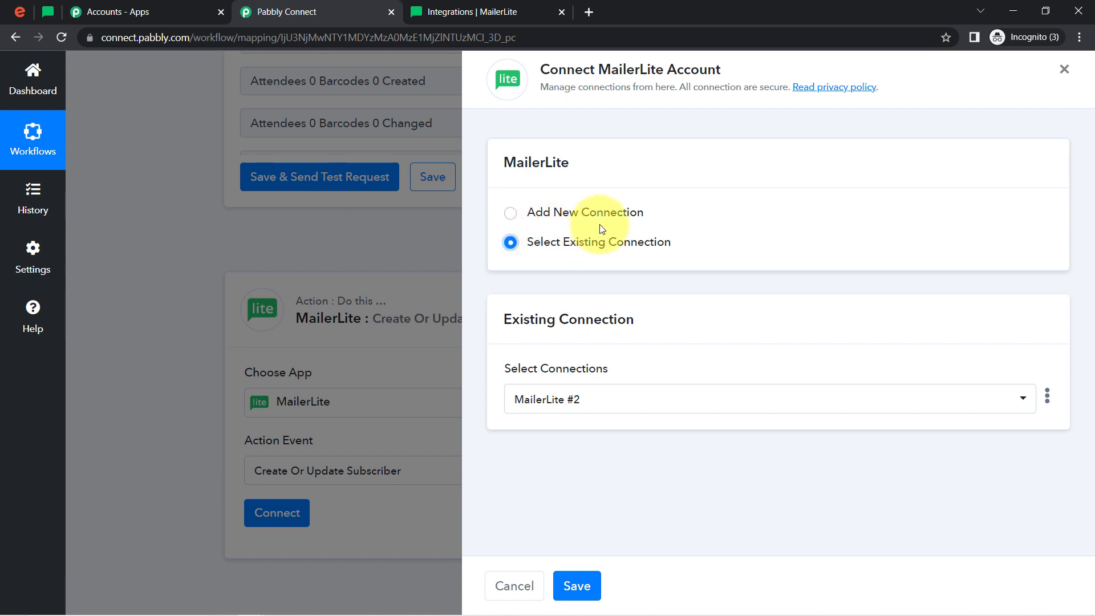
pyautogui.click(443, 10)
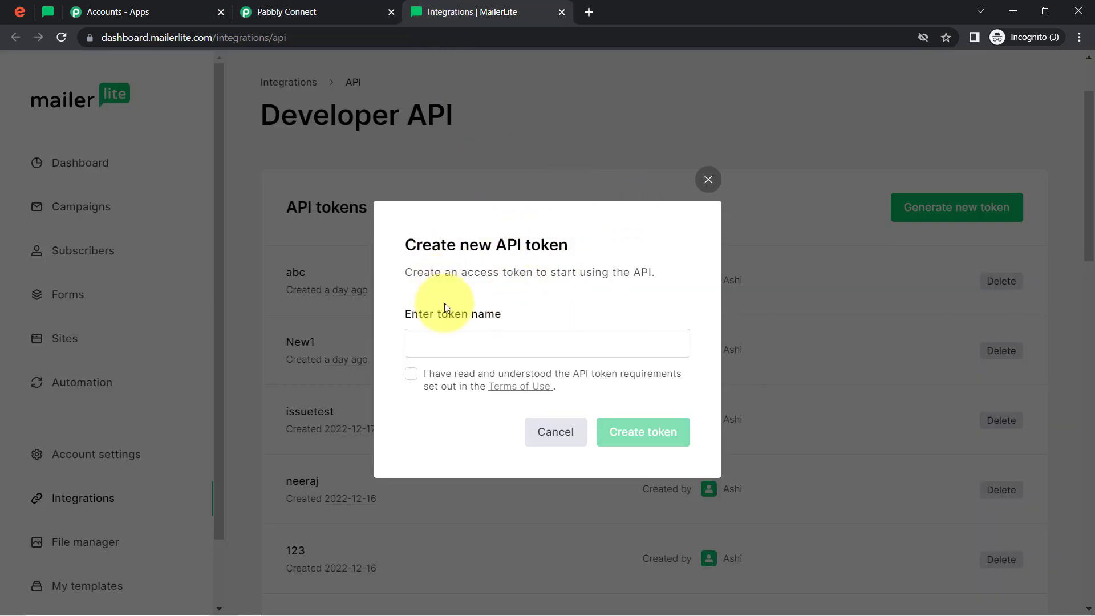
pyautogui.click(245, 11)
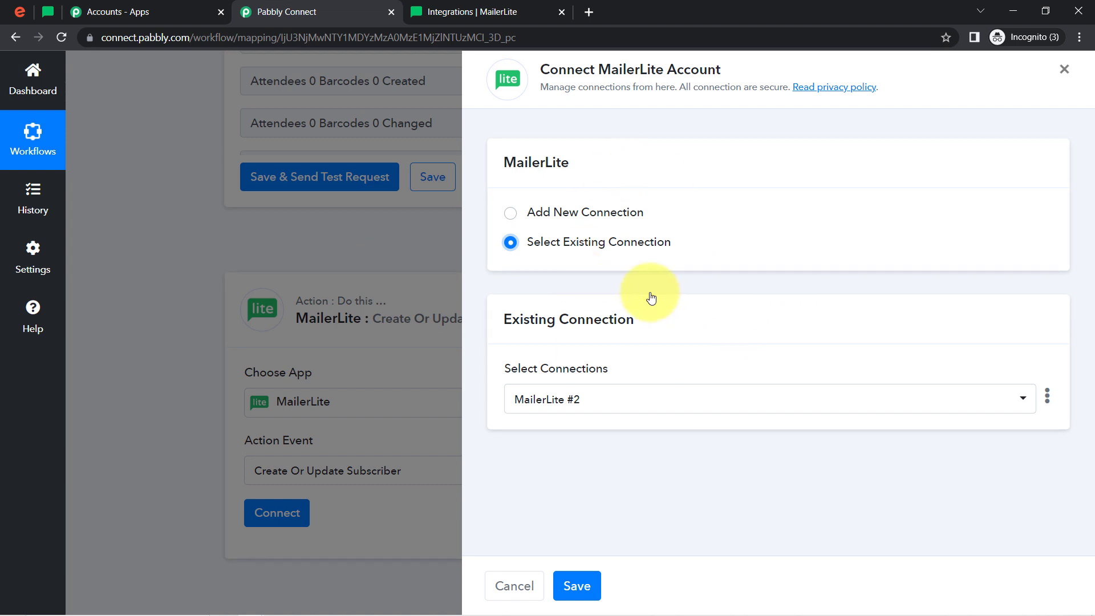
pyautogui.click(582, 585)
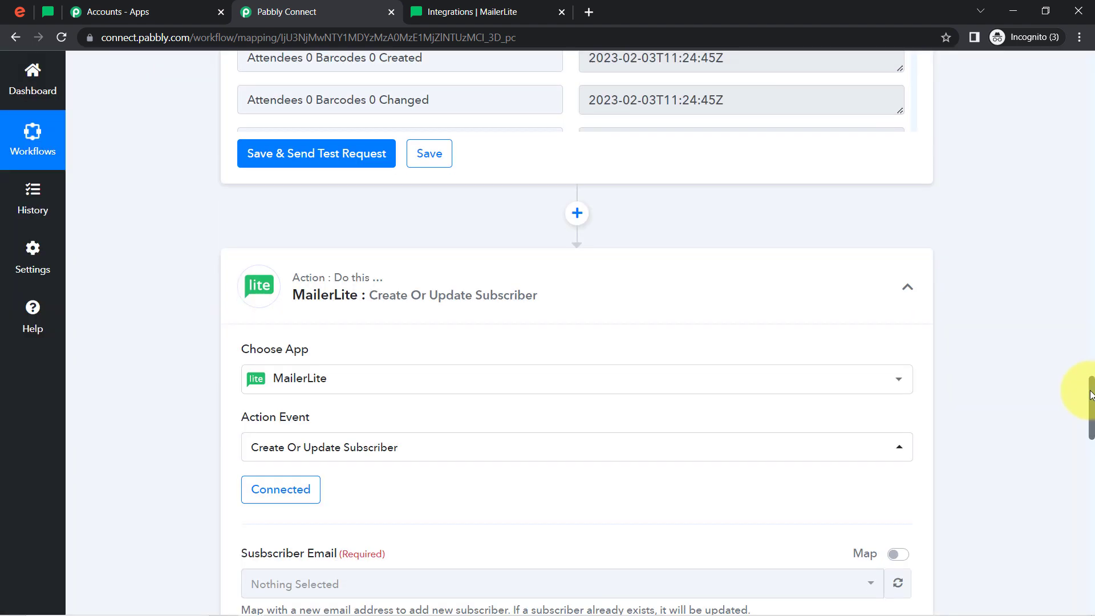
# Examine the selectable entries for Subscriber Email and compare them with the active subscribers list in MailerLite
pyautogui.moveTo(1089, 391); pyautogui.dragTo(1089, 438)
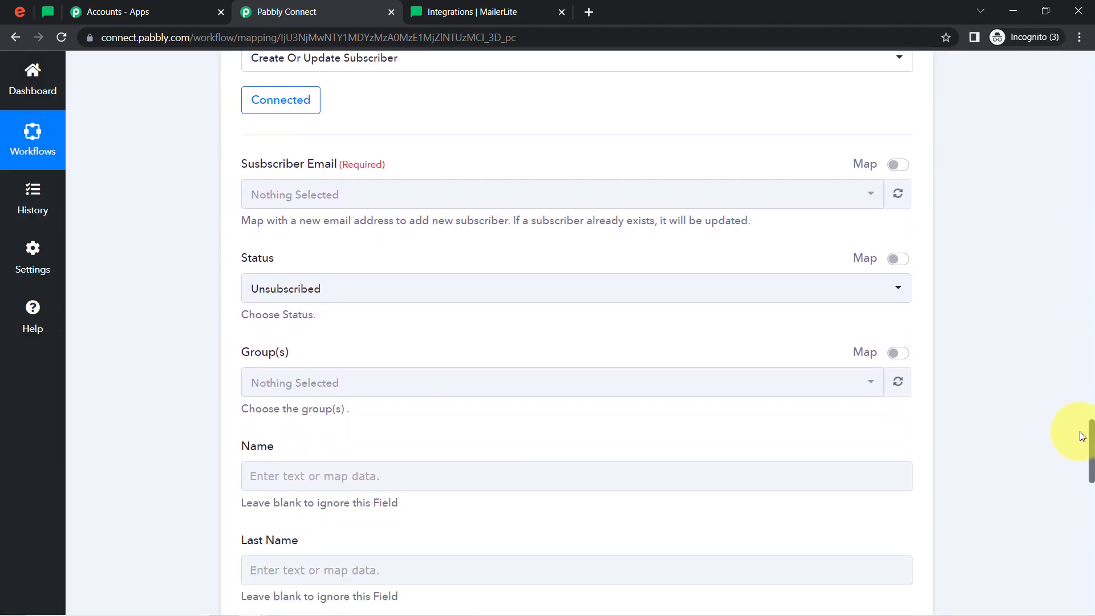
pyautogui.click(844, 202)
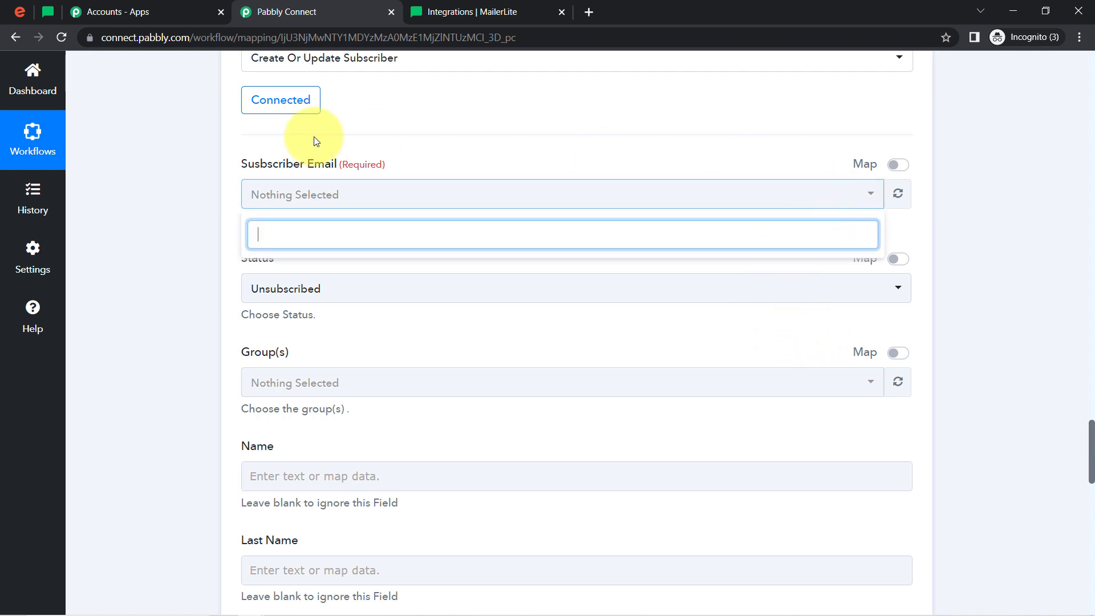
pyautogui.click(48, 11)
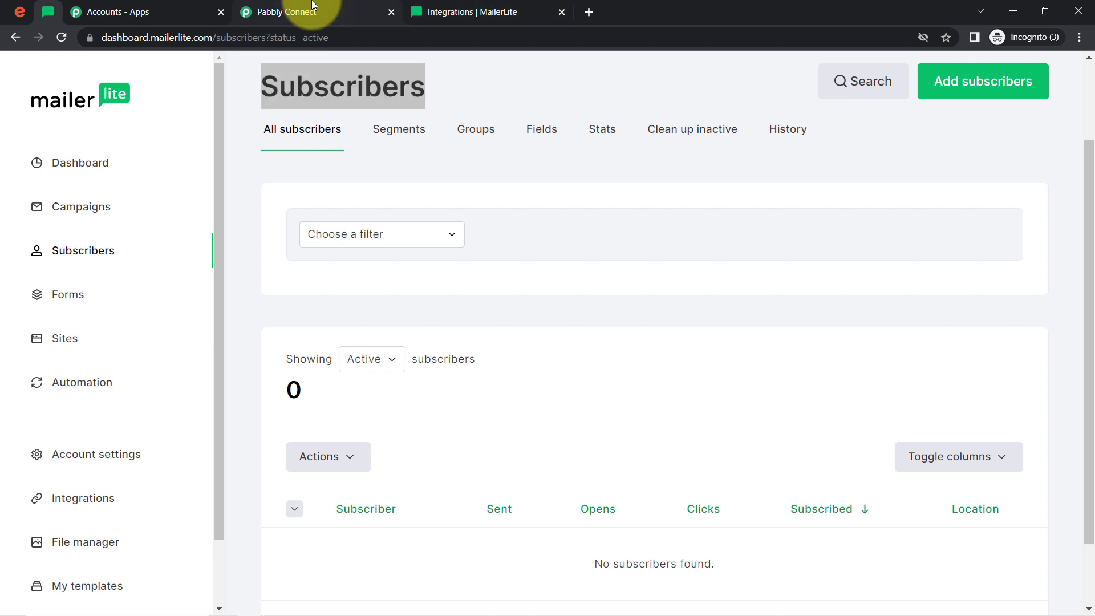
pyautogui.click(316, 12)
pyautogui.click(216, 214)
pyautogui.click(276, 202)
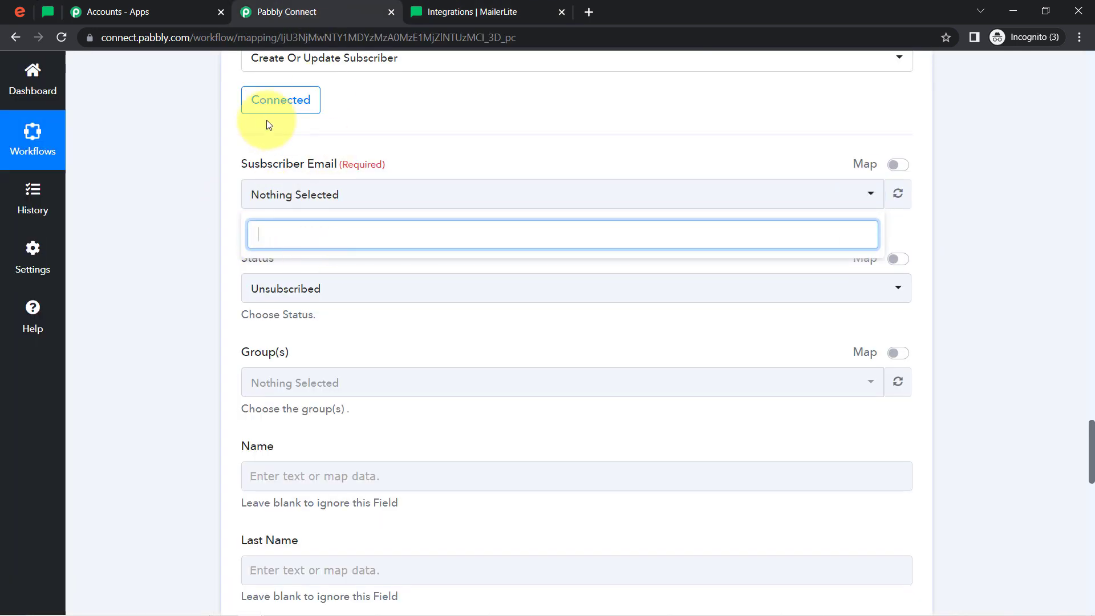
pyautogui.click(199, 228)
pyautogui.click(269, 205)
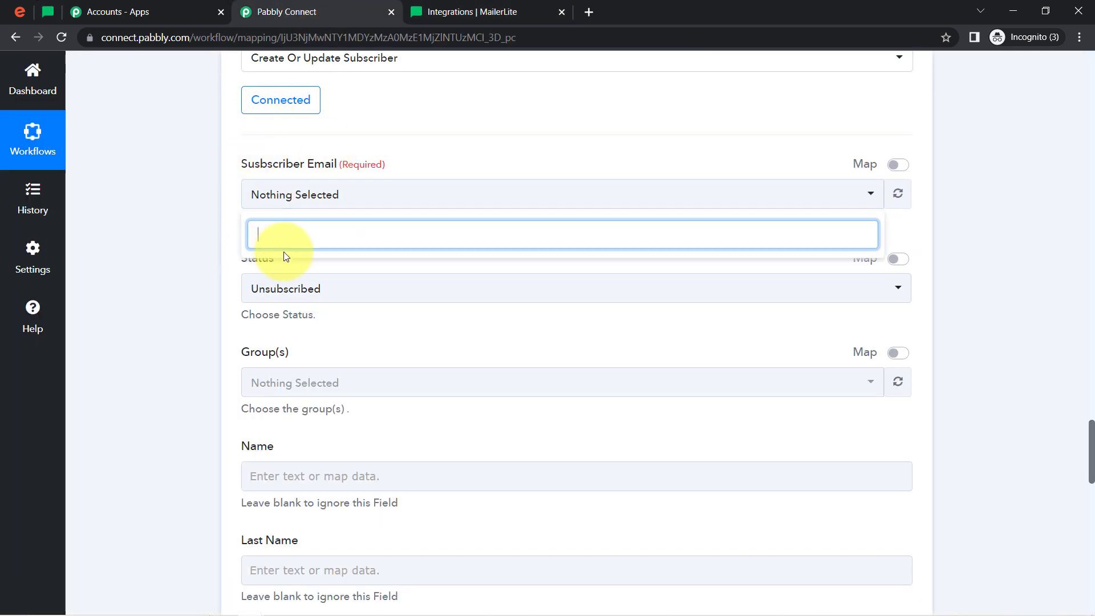
pyautogui.click(223, 209)
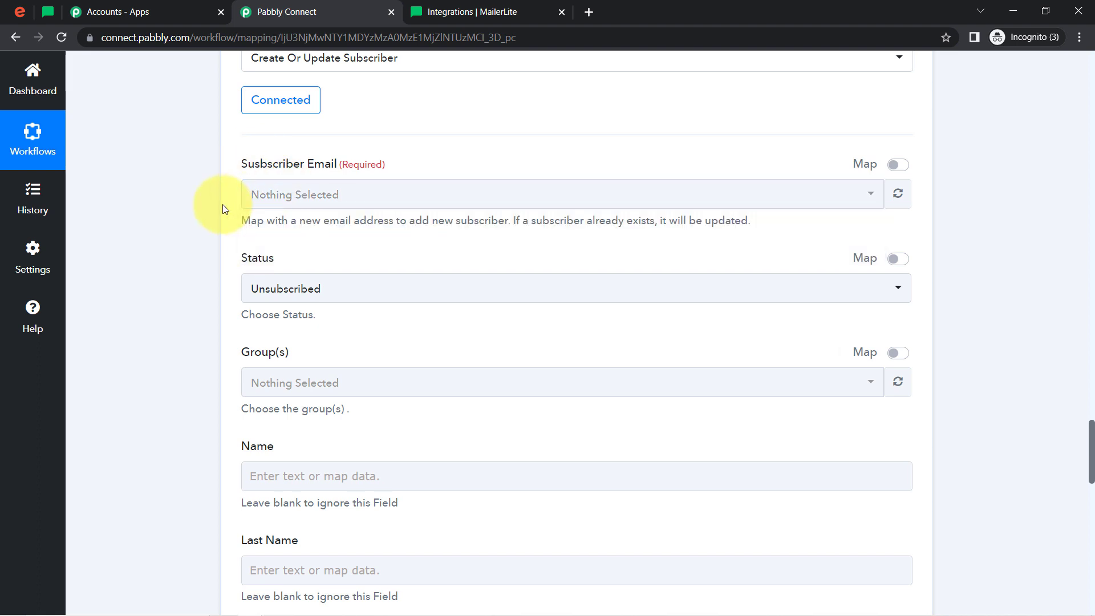
pyautogui.click(256, 195)
pyautogui.click(180, 226)
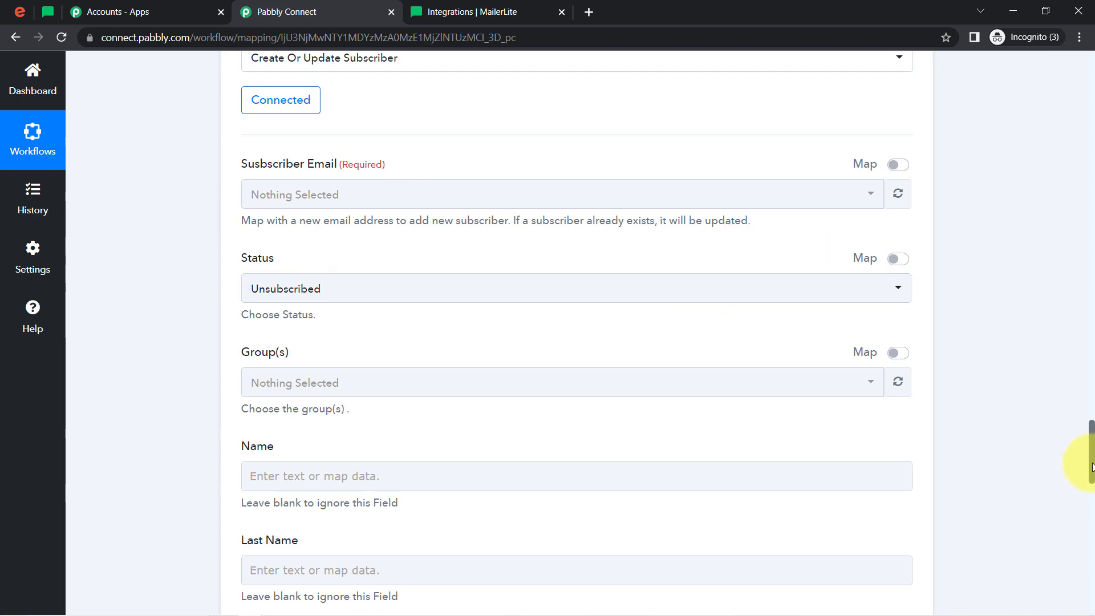
pyautogui.moveTo(1091, 466)
pyautogui.mouseDown()
pyautogui.moveTo(1087, 342)
pyautogui.moveTo(1074, 310)
pyautogui.moveTo(1080, 455)
pyautogui.mouseUp()
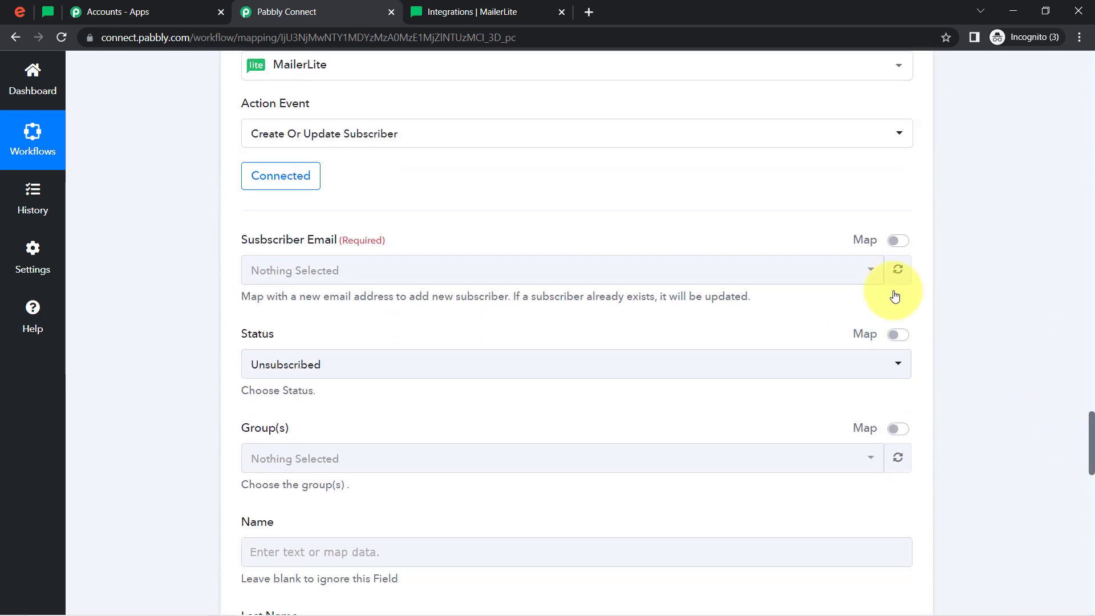
pyautogui.click(290, 268)
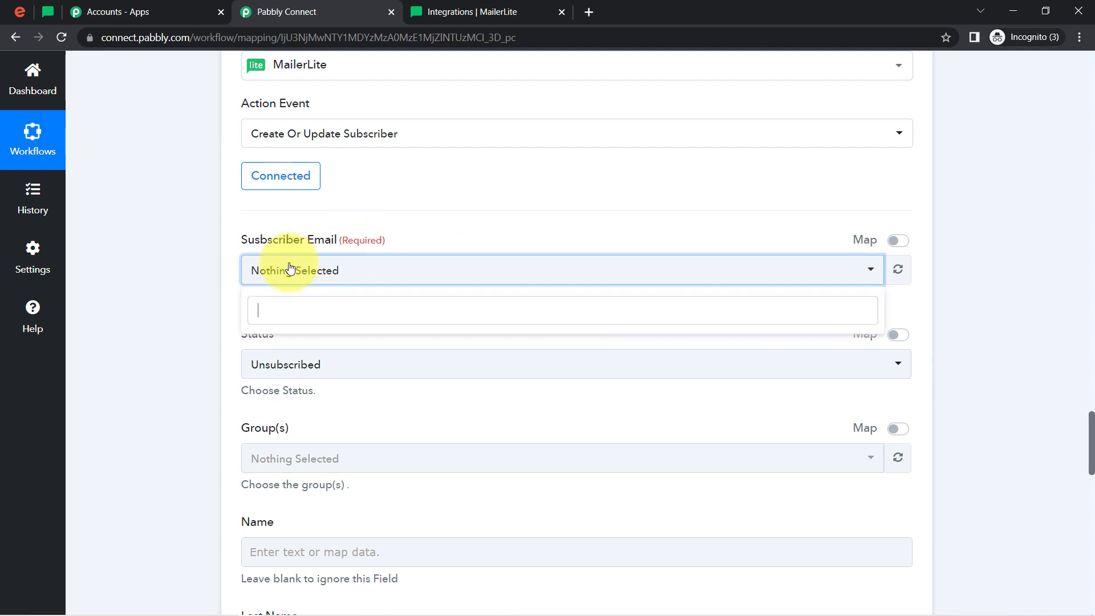
pyautogui.click(190, 284)
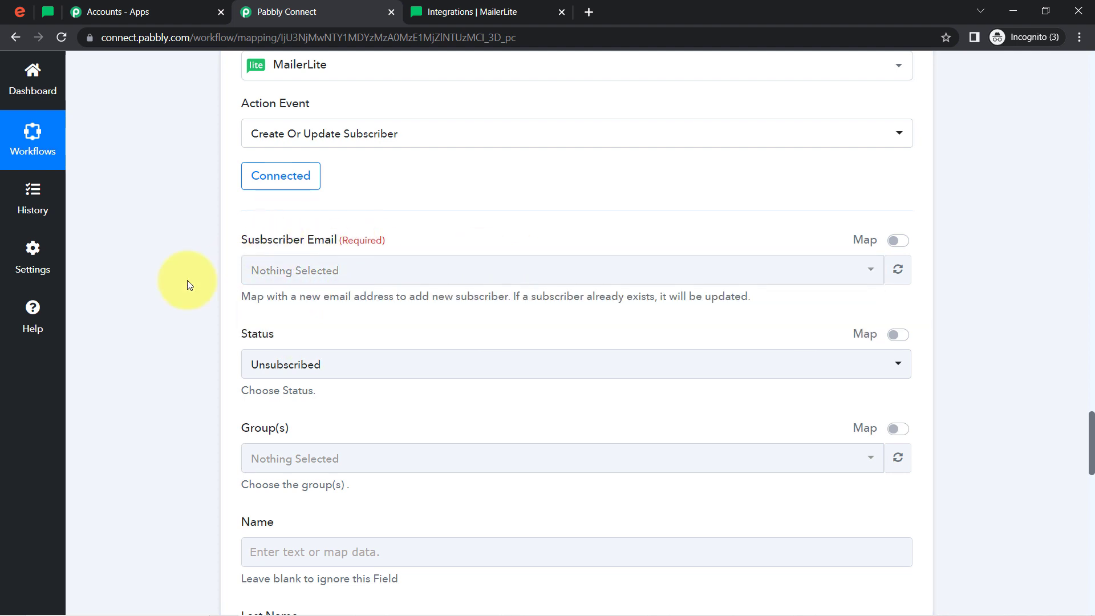
# Enable mapping for Subscriber Email, map it to Attendees 0 Profile Email from Get Attendee by Order Id, and set Status to Active
pyautogui.click(896, 244)
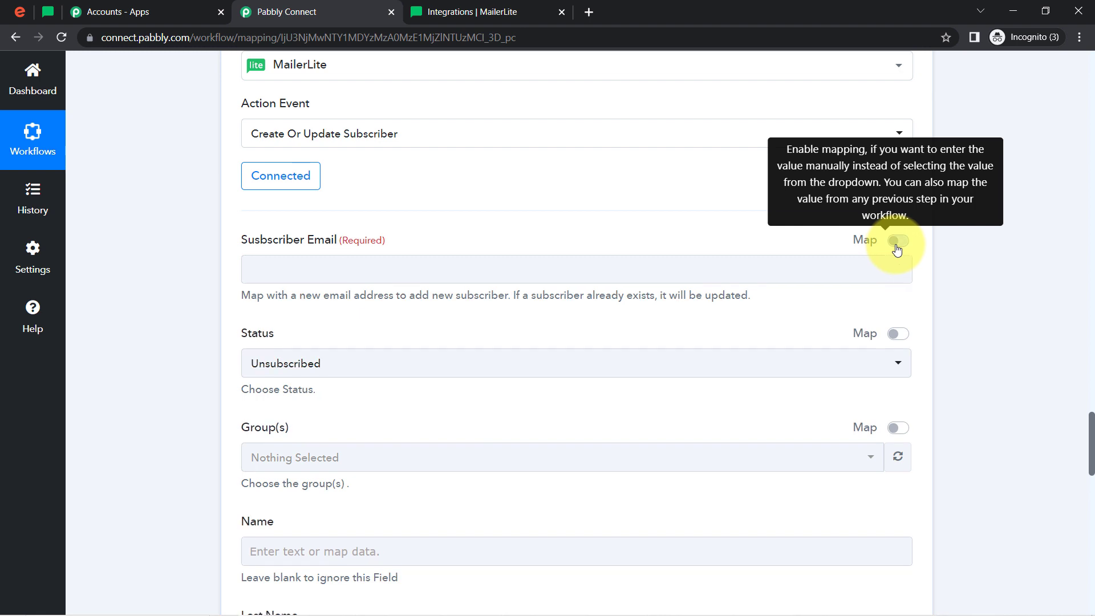
pyautogui.click(282, 272)
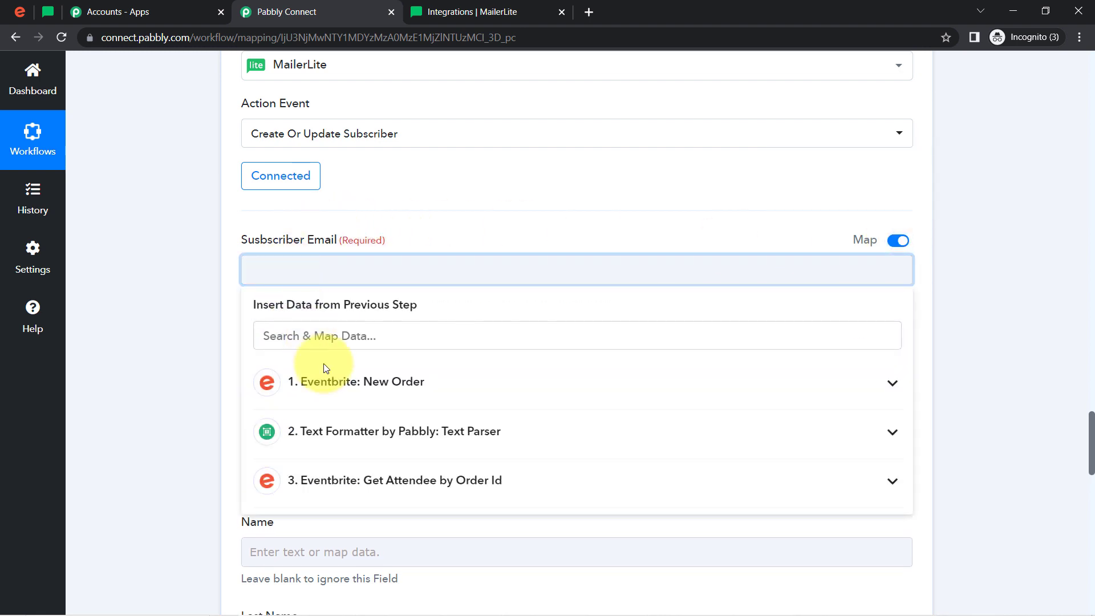
pyautogui.click(325, 478)
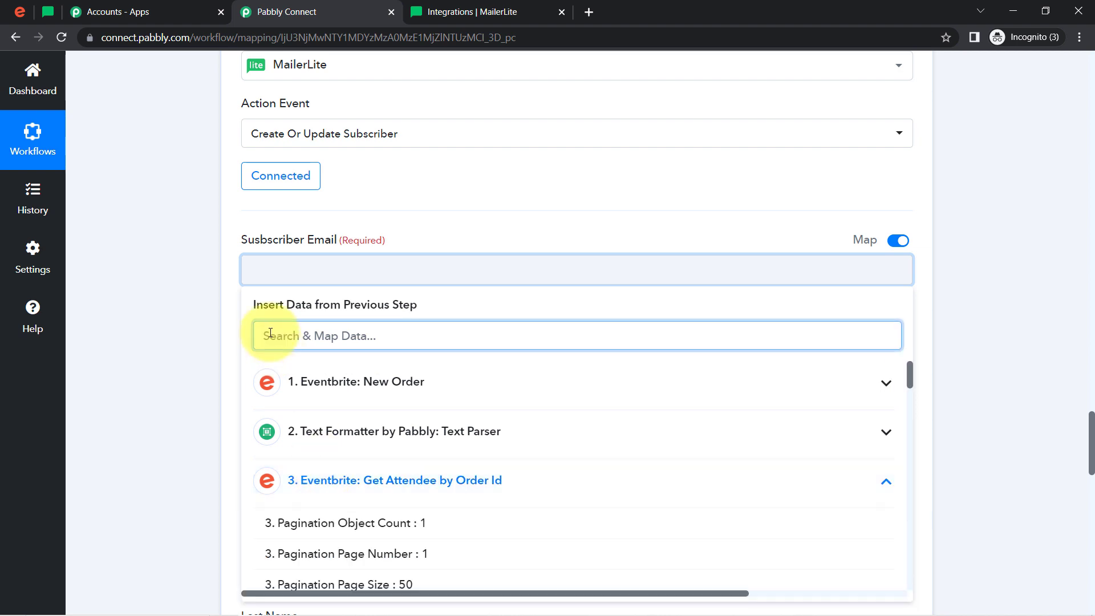
pyautogui.write('@')
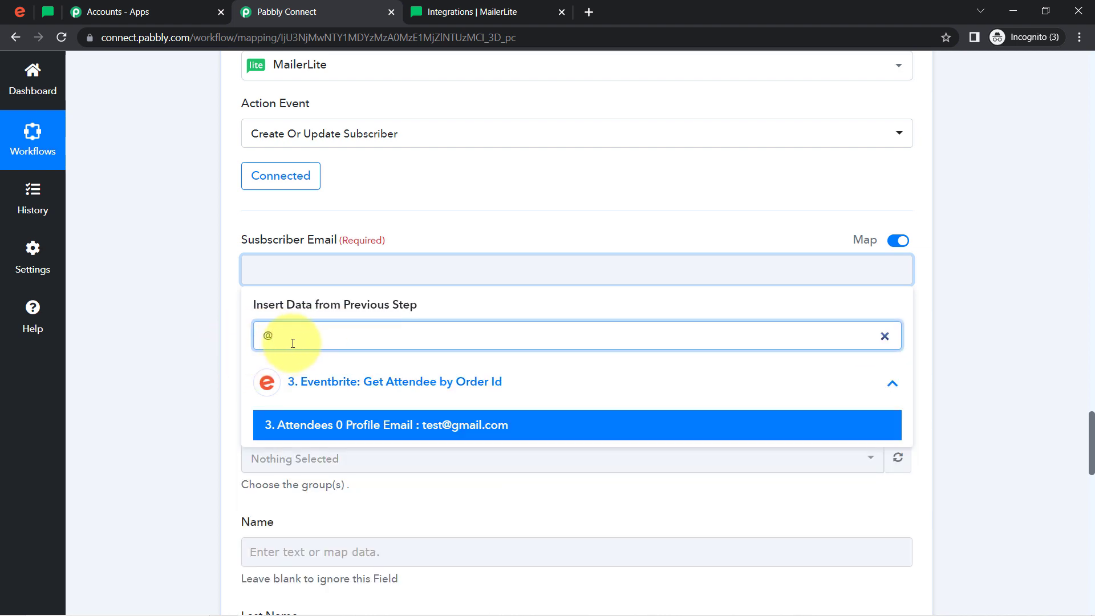
pyautogui.click(440, 426)
pyautogui.click(166, 355)
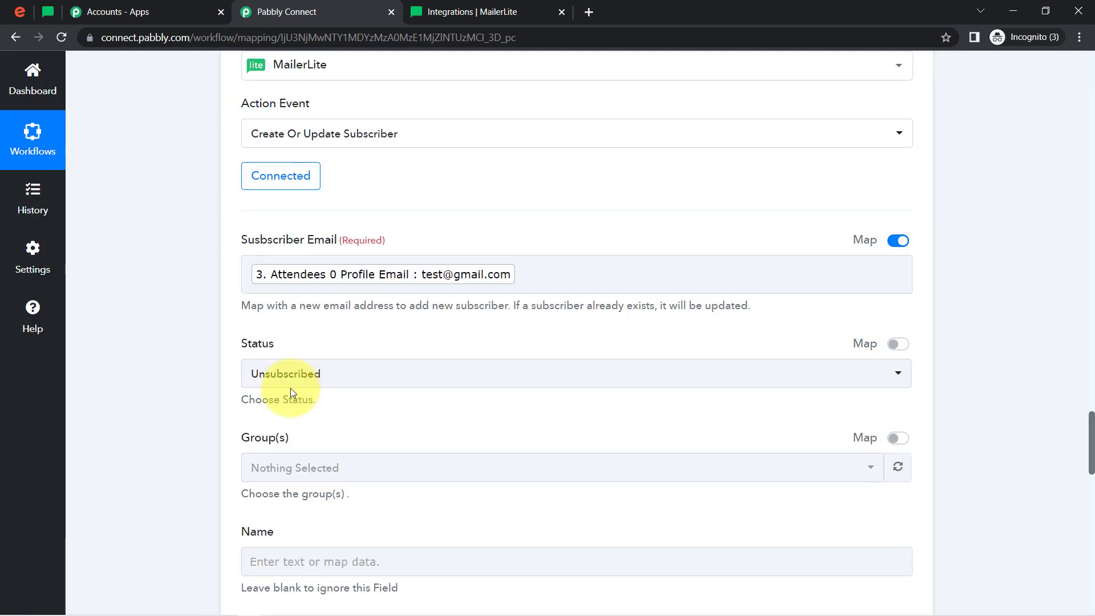
pyautogui.click(290, 377)
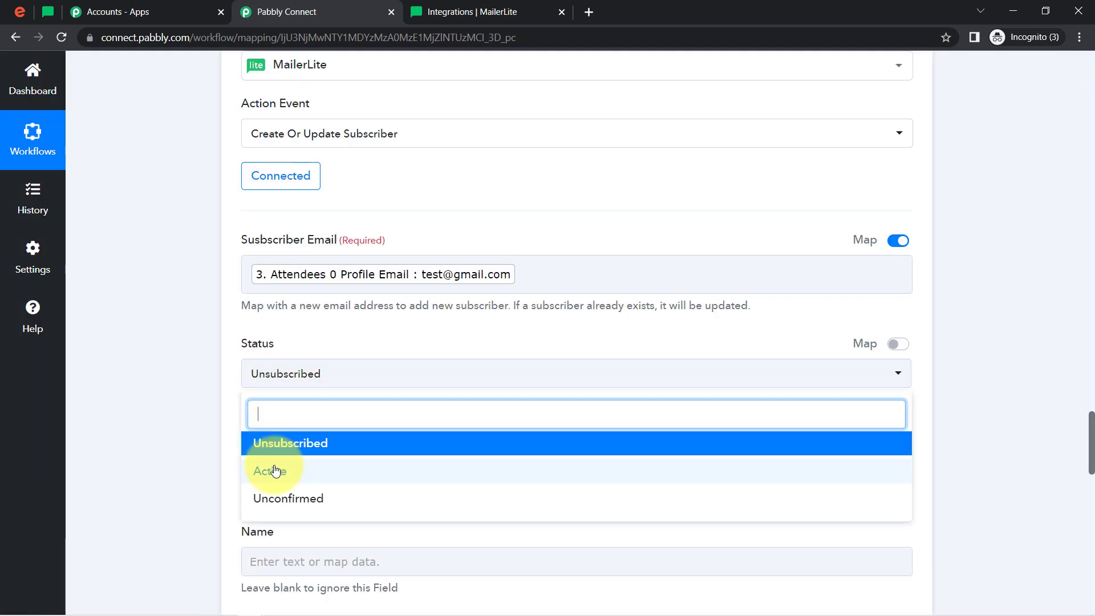
pyautogui.click(268, 472)
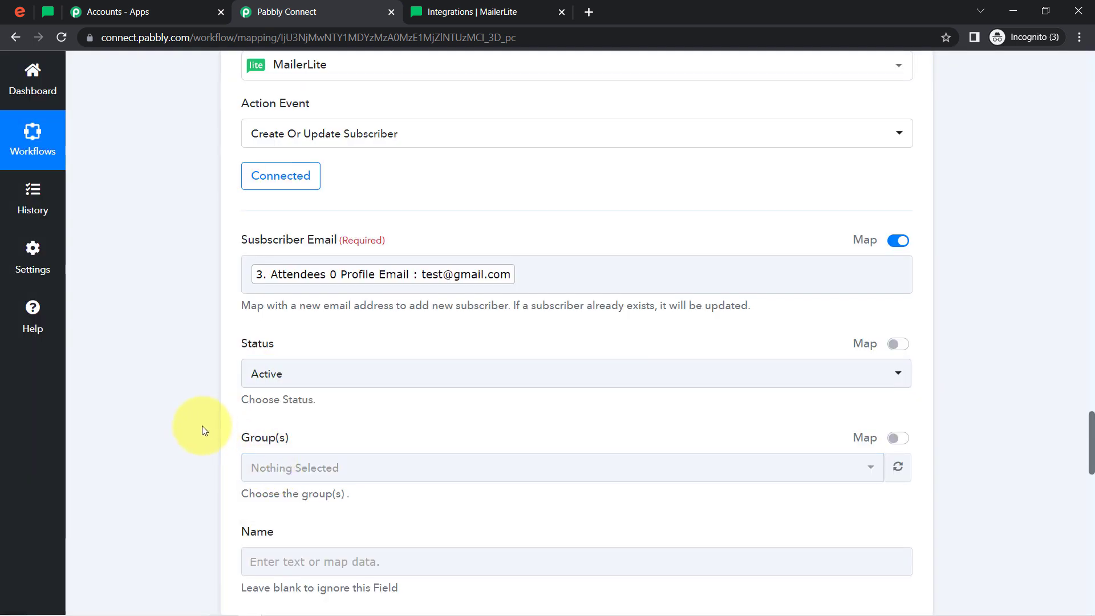
# Map the subscriber's Name to Attendees 0 Profile First Name from the Get Attendee by Order Id step
pyautogui.scroll(-2, 202, 426)
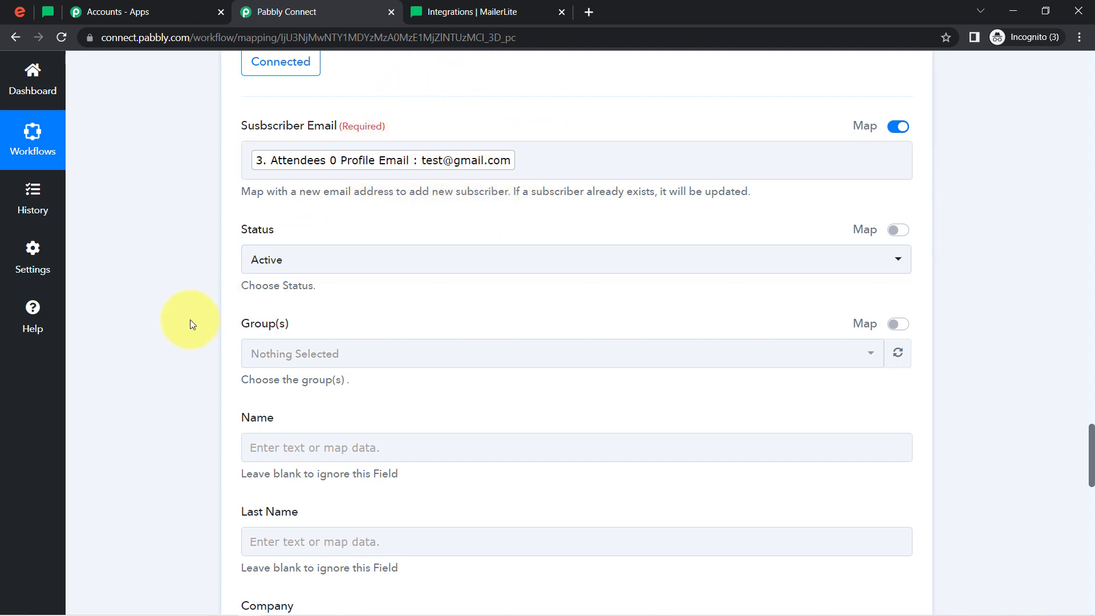
pyautogui.scroll(-3, 193, 324)
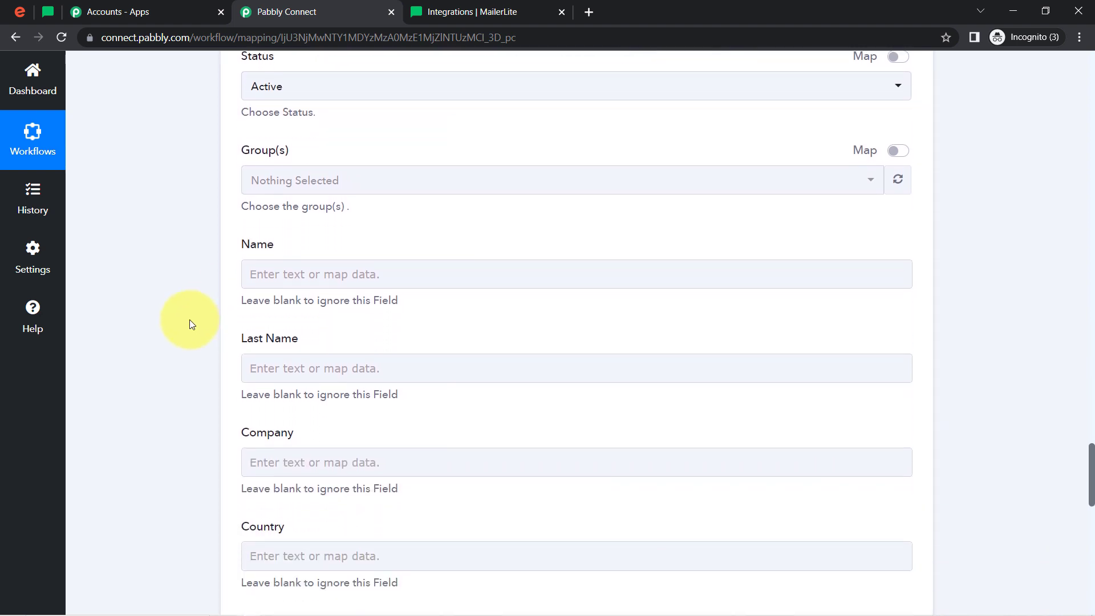
pyautogui.scroll(-3, 190, 323)
pyautogui.click(276, 105)
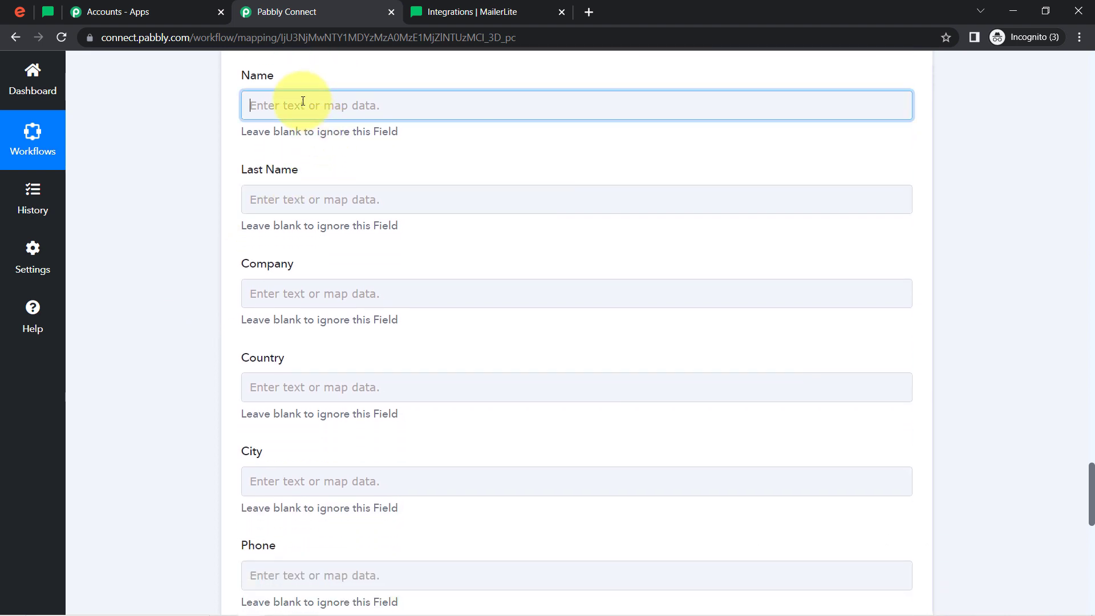
pyautogui.click(265, 171)
pyautogui.write('name')
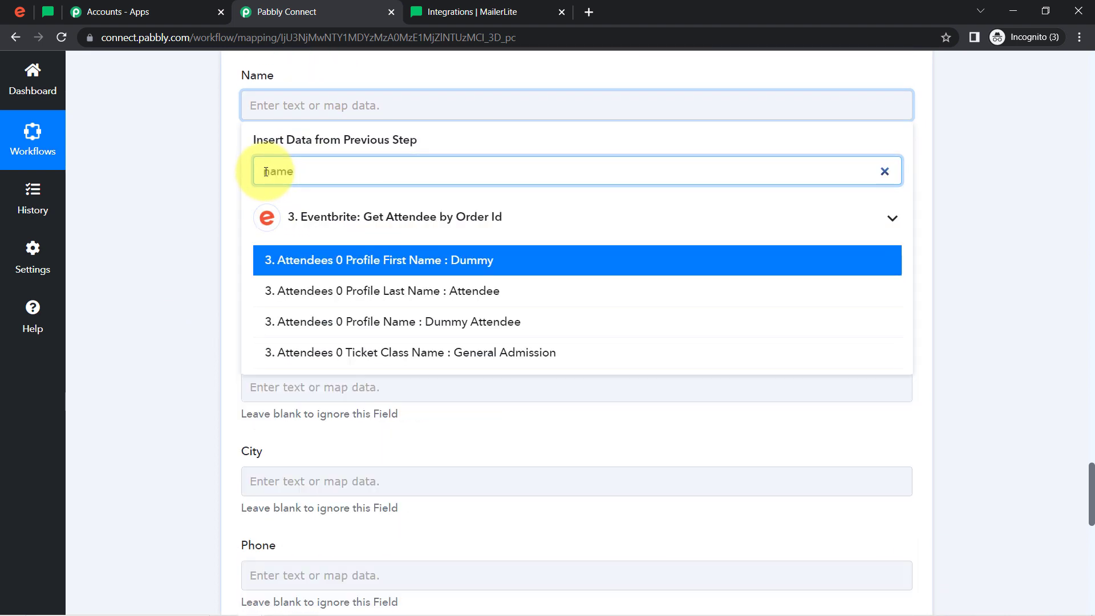
pyautogui.click(447, 257)
pyautogui.click(122, 286)
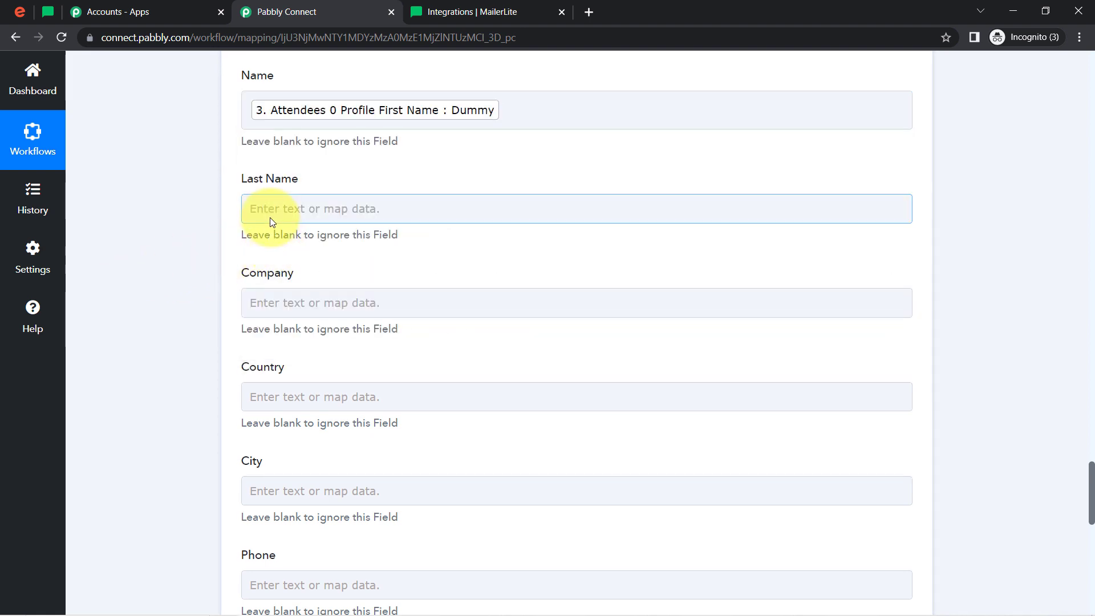
# Map the subscriber's Last Name to Attendees 0 Profile Last Name from the Get Attendee by Order Id step
pyautogui.click(271, 221)
pyautogui.click(279, 275)
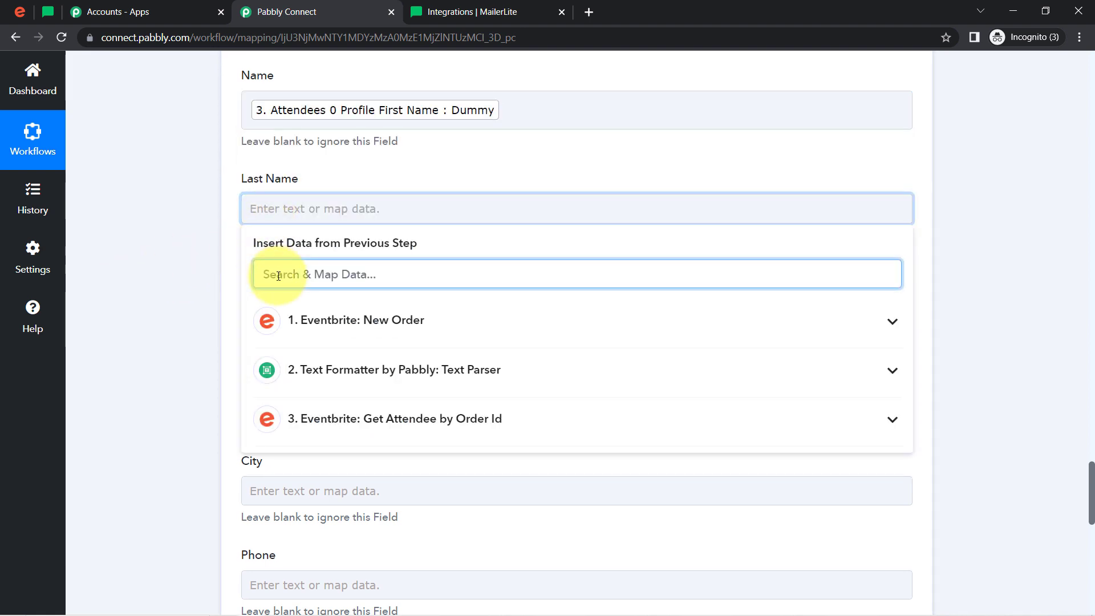
pyautogui.write('atten')
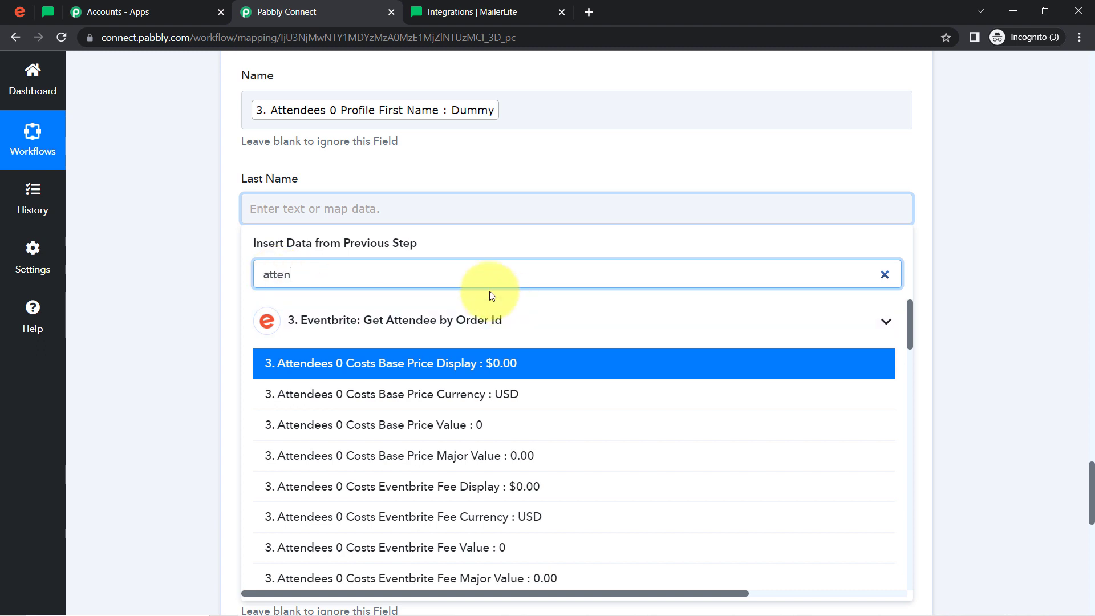
pyautogui.write('e')
pyautogui.press('BackSpace')
pyautogui.press('BackSpace')
pyautogui.press('BackSpace')
pyautogui.press('BackSpace')
pyautogui.write('name')
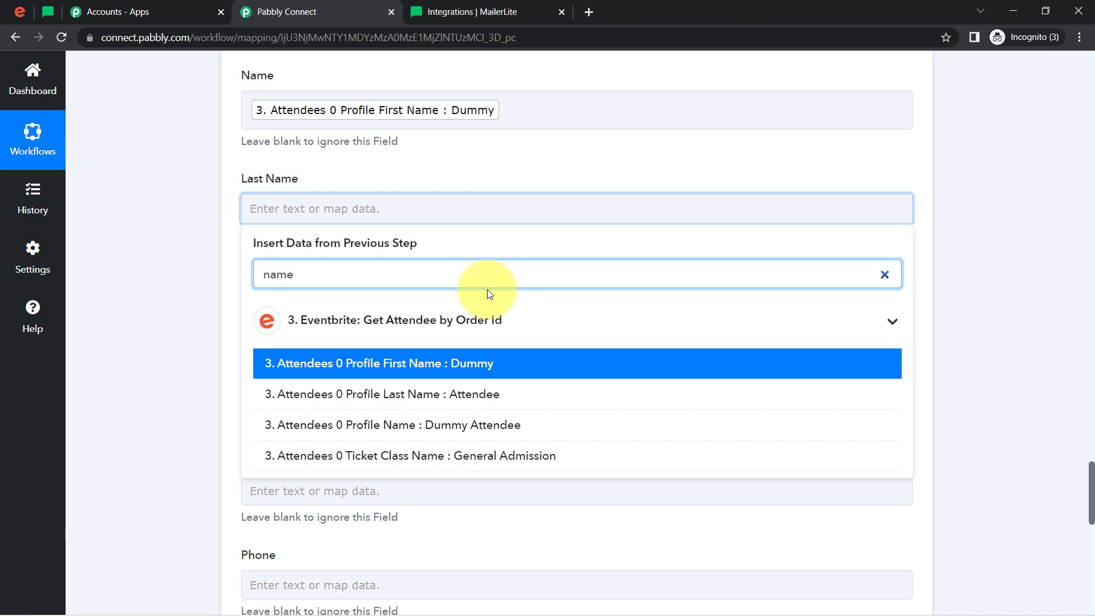
pyautogui.click(438, 396)
pyautogui.click(190, 348)
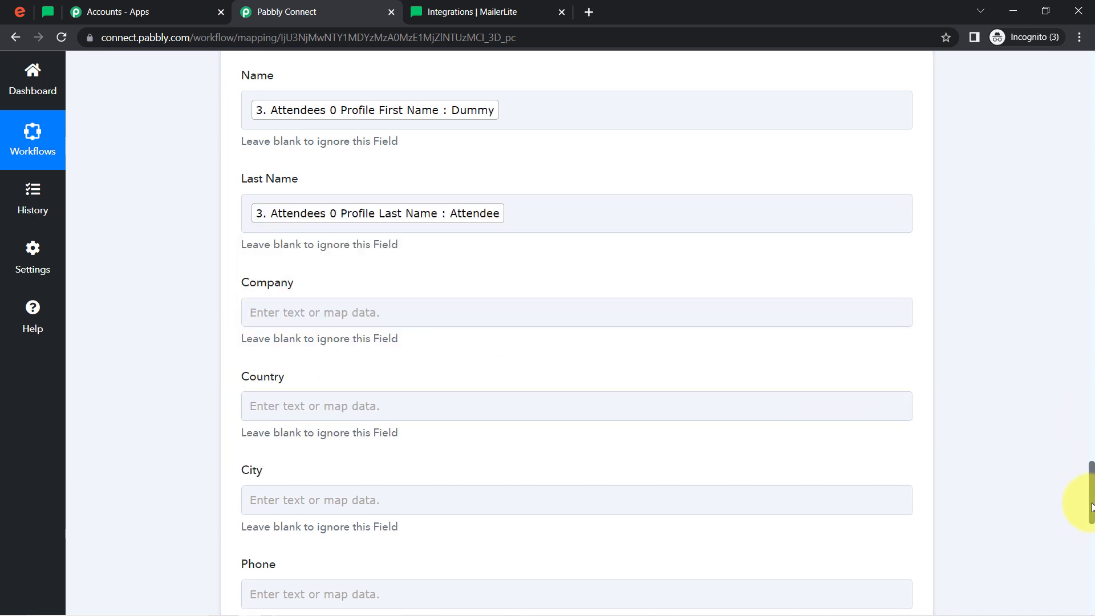
# Review the remaining optional subscriber fields and check the events list in Eventbrite before returning to the workflow
pyautogui.moveTo(1092, 503)
pyautogui.mouseDown()
pyautogui.moveTo(1092, 492)
pyautogui.moveTo(1092, 505)
pyautogui.mouseUp()
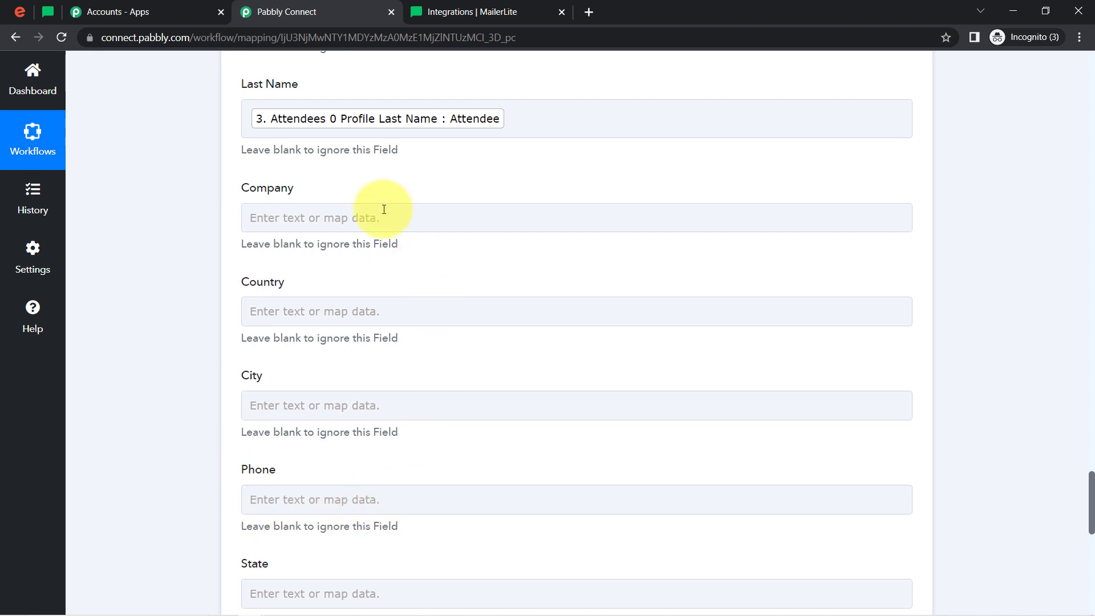
pyautogui.click(281, 397)
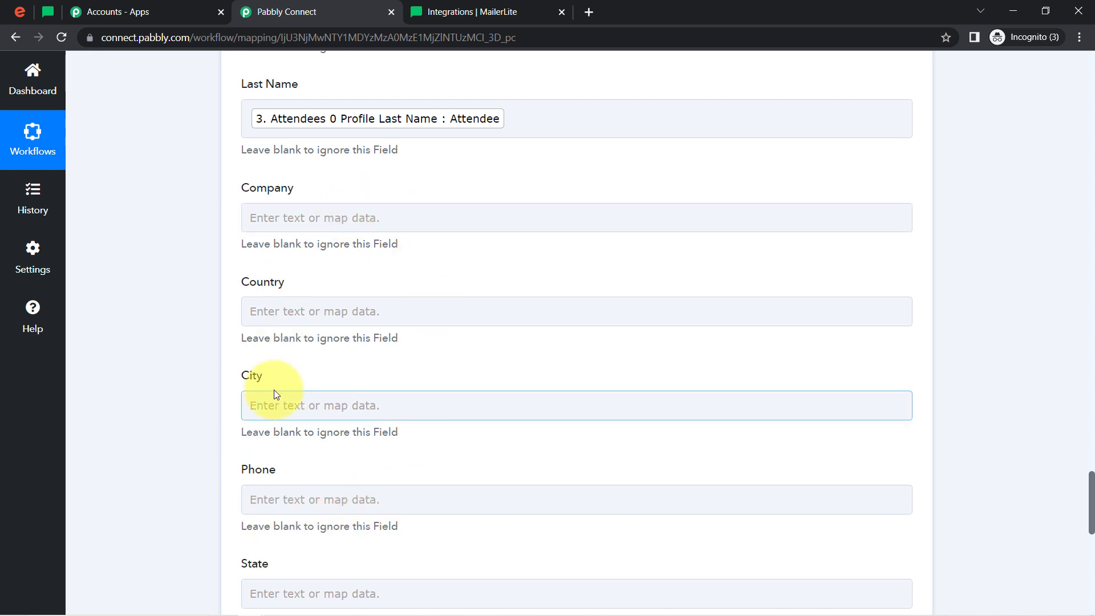
pyautogui.click(20, 11)
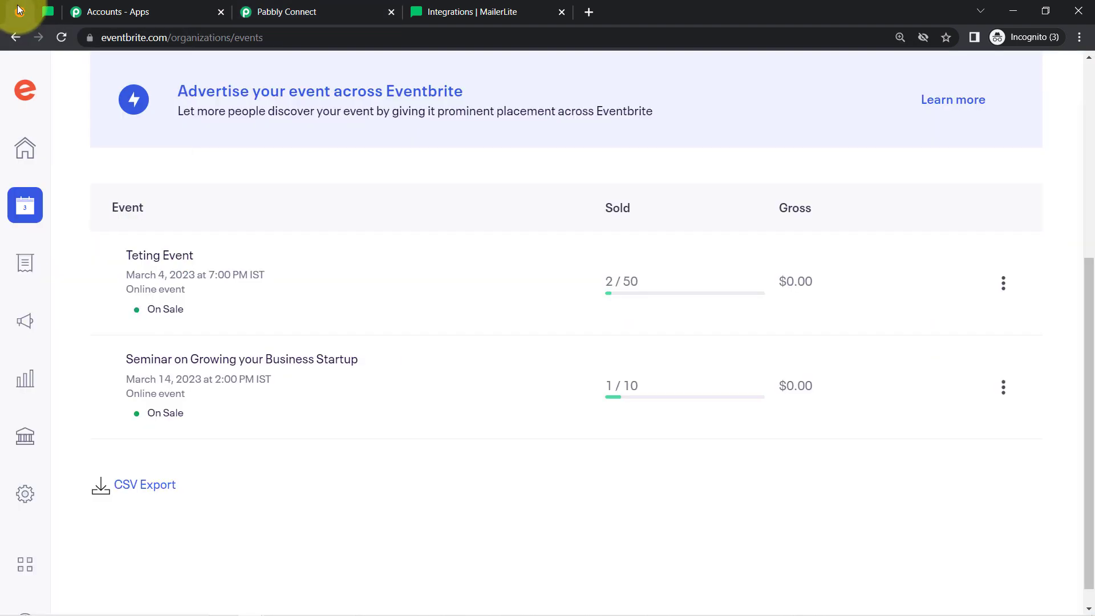
pyautogui.click(241, 4)
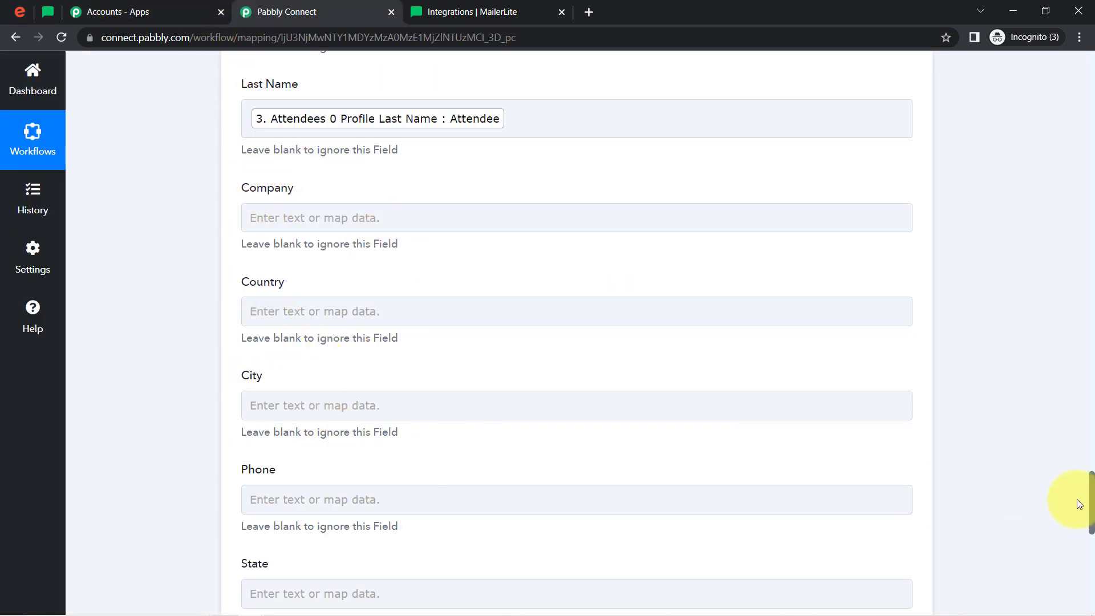
# Save the MailerLite Create Or Update Subscriber action, send a test request and review the response received
pyautogui.moveTo(1089, 502); pyautogui.dragTo(1089, 565)
pyautogui.click(342, 345)
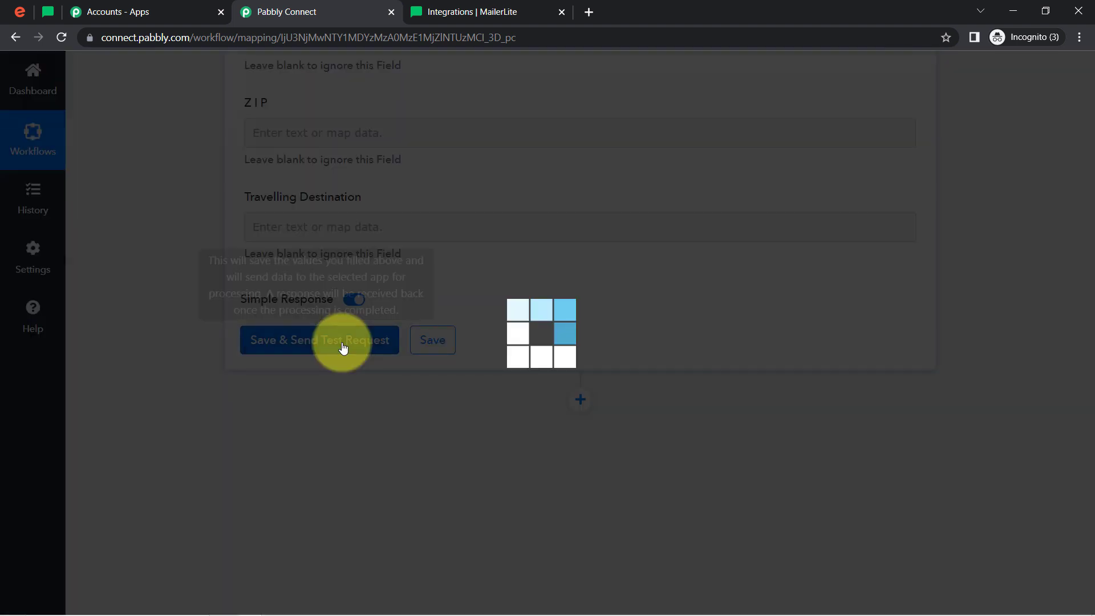
pyautogui.click(50, 12)
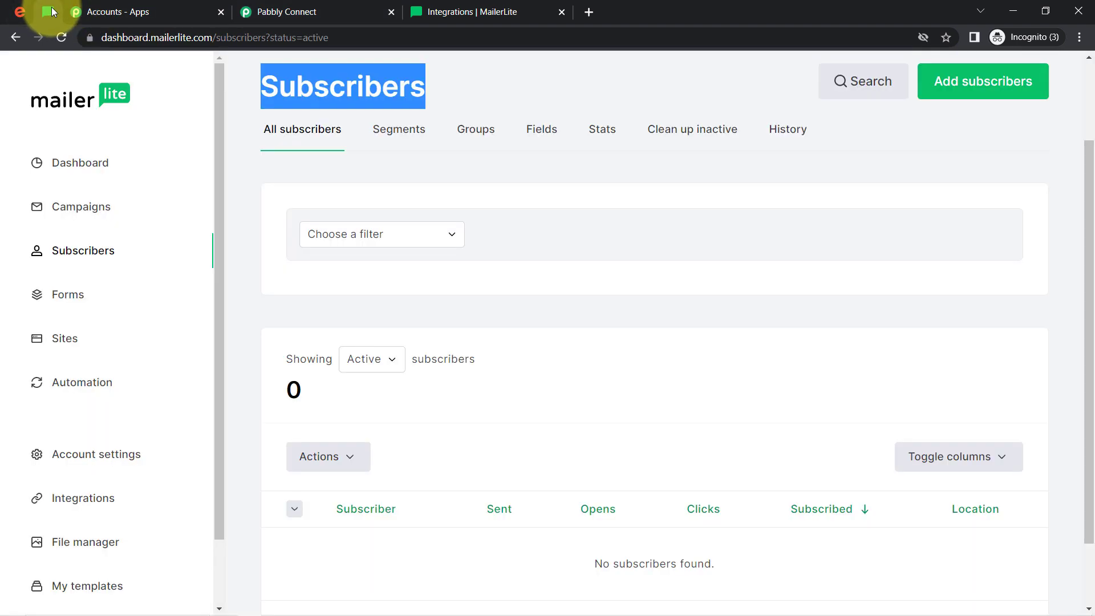
pyautogui.click(61, 37)
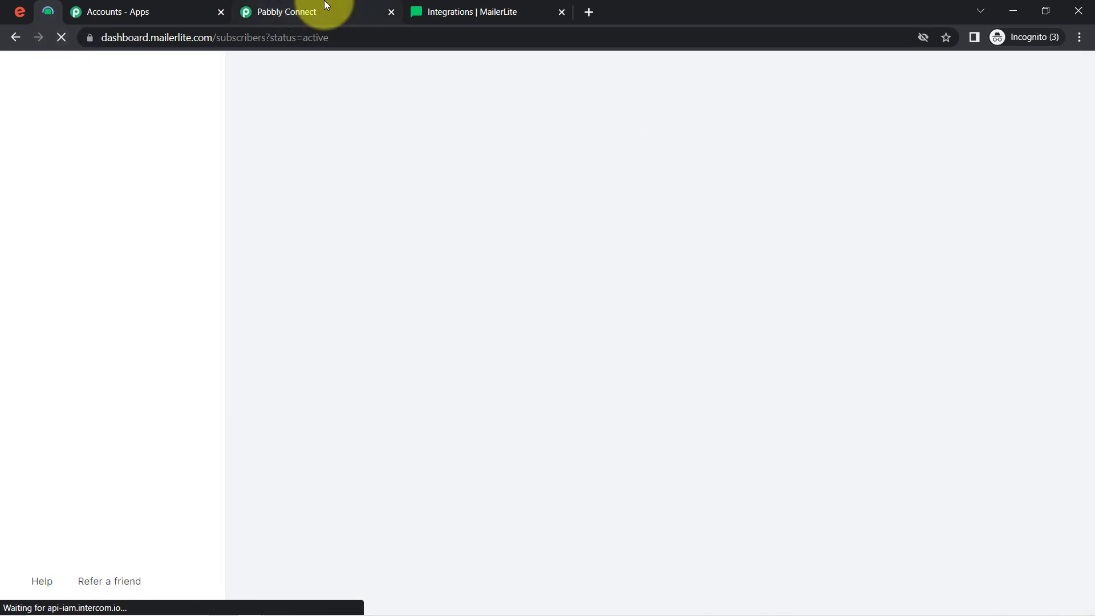
pyautogui.click(326, 5)
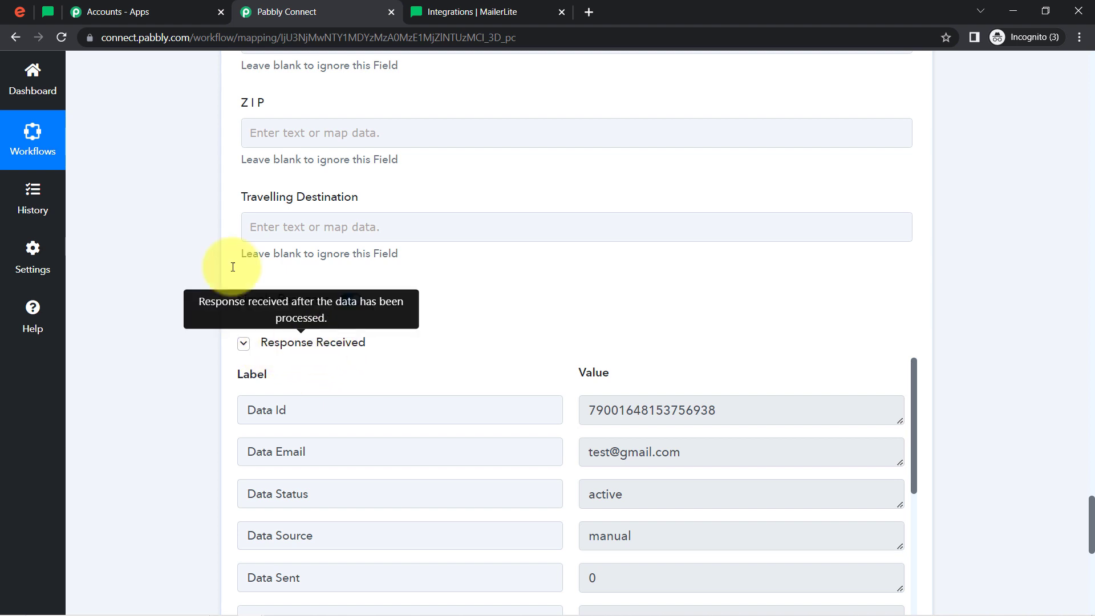
# Switch to MailerLite, reload the Subscribers page and check the list of active subscribers
pyautogui.click(48, 11)
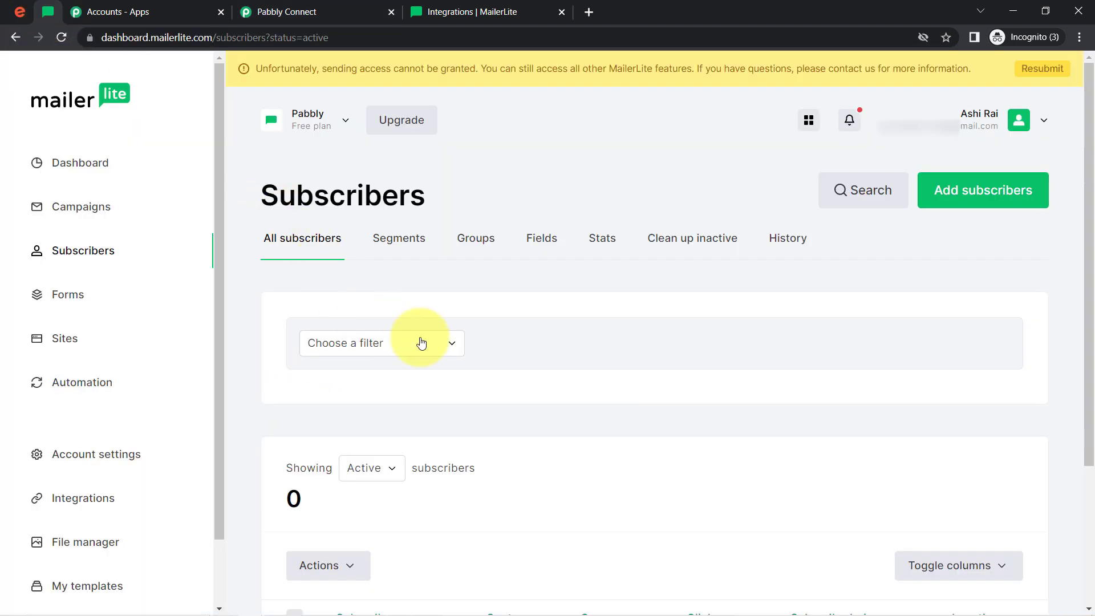
pyautogui.moveTo(1090, 196); pyautogui.dragTo(1077, 306)
pyautogui.click(213, 38)
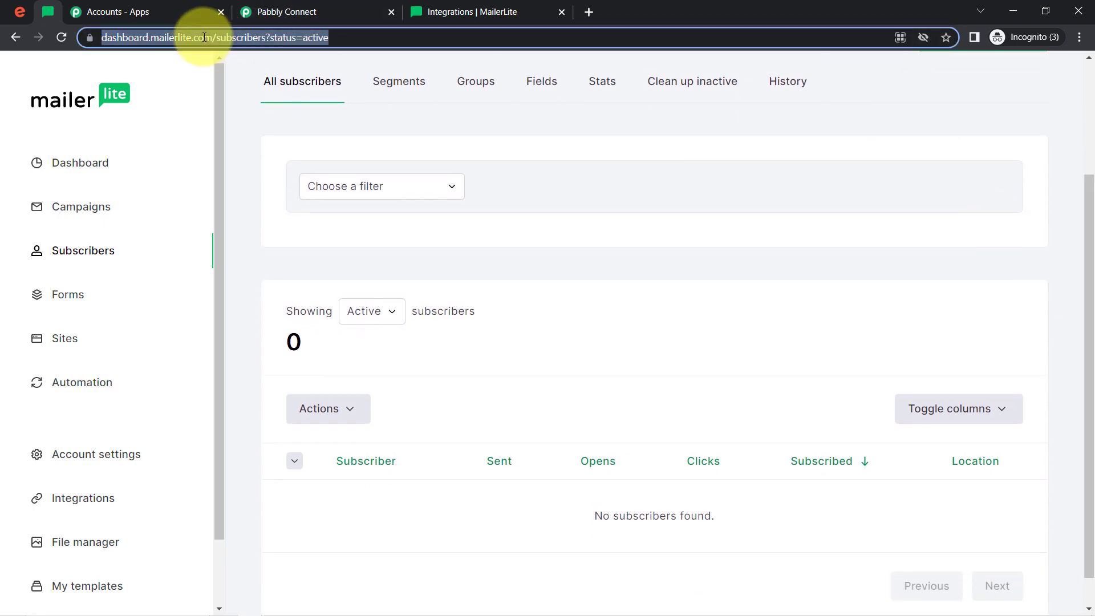
pyautogui.press('Return')
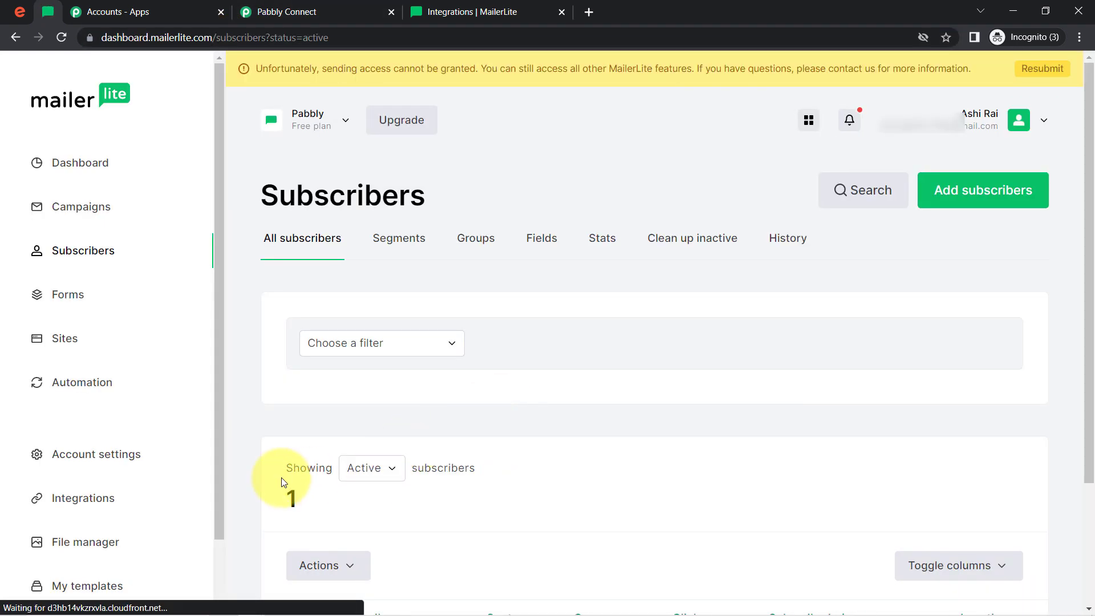
pyautogui.doubleClick(291, 499)
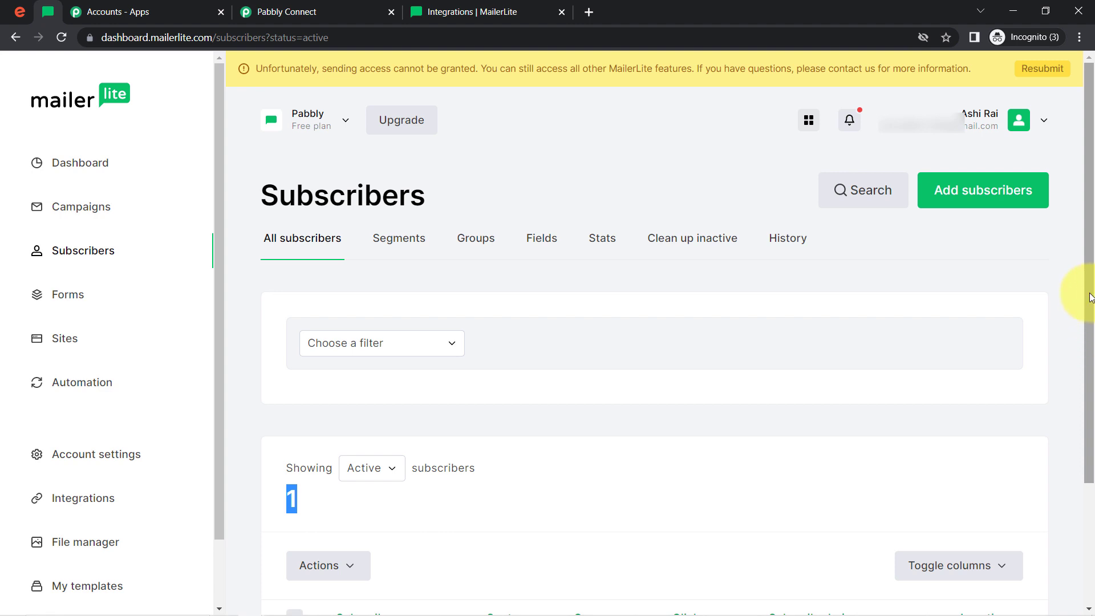
pyautogui.scroll(-3, 1090, 296)
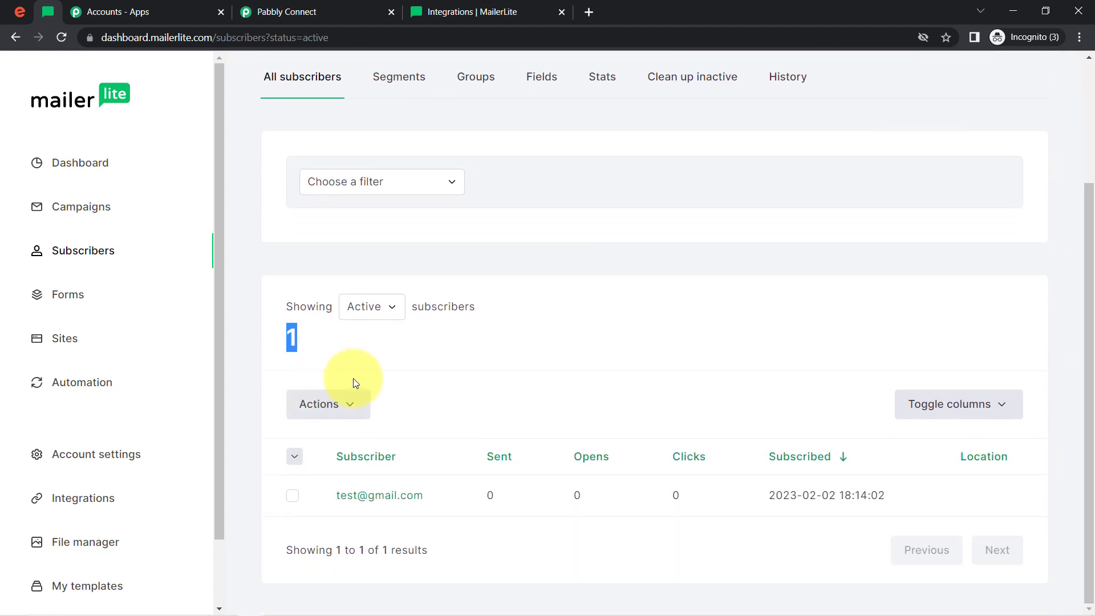
# Open the newly added subscriber's profile and examine the name and last name in the subscriber details
pyautogui.click(382, 501)
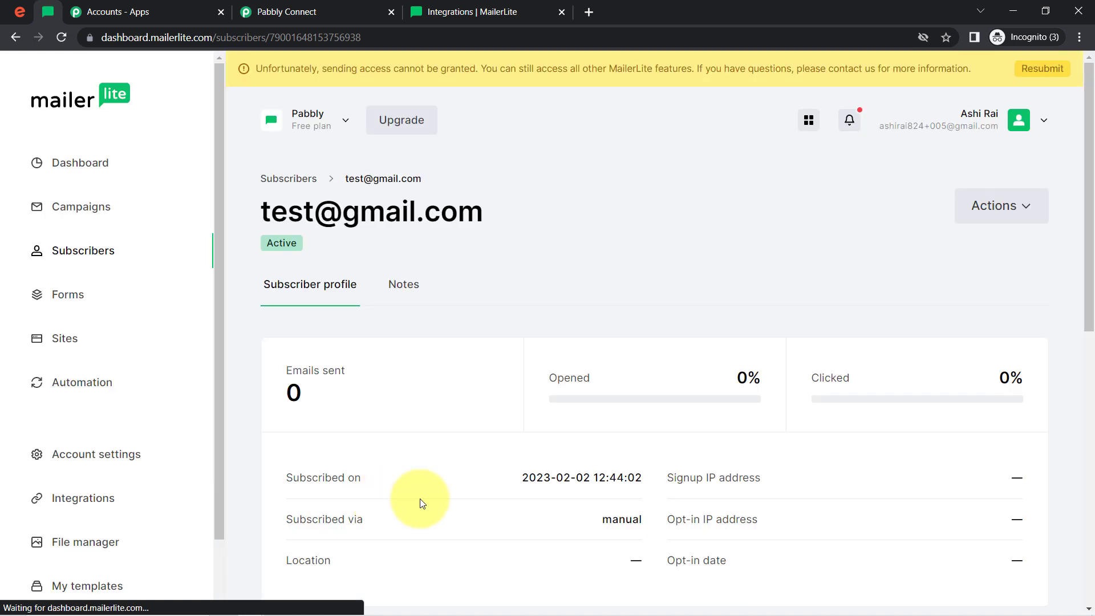
pyautogui.moveTo(1092, 256); pyautogui.dragTo(1076, 492)
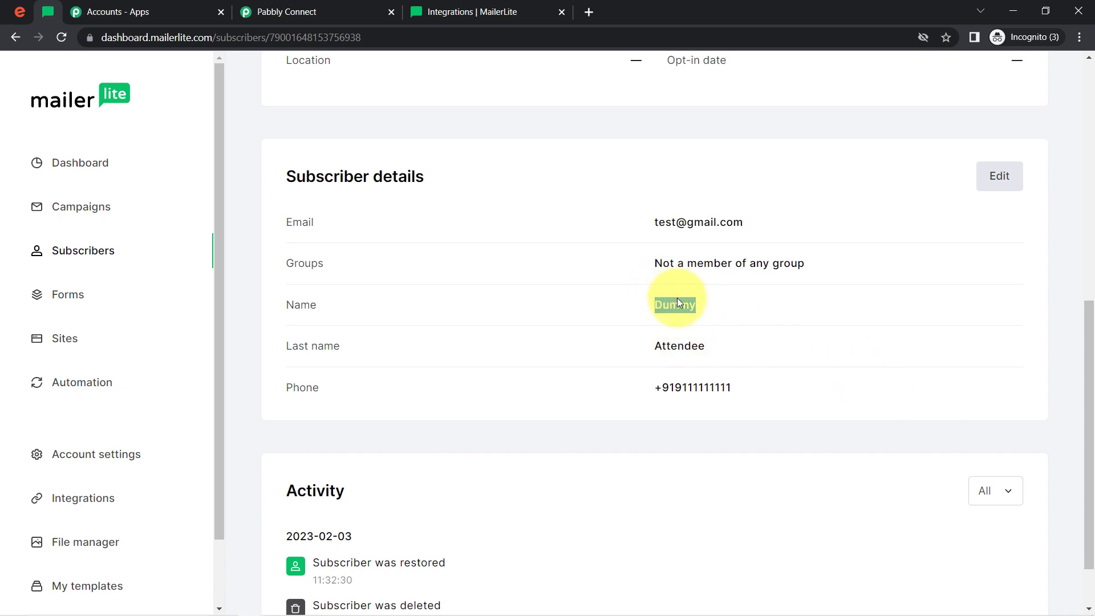
pyautogui.click(677, 345)
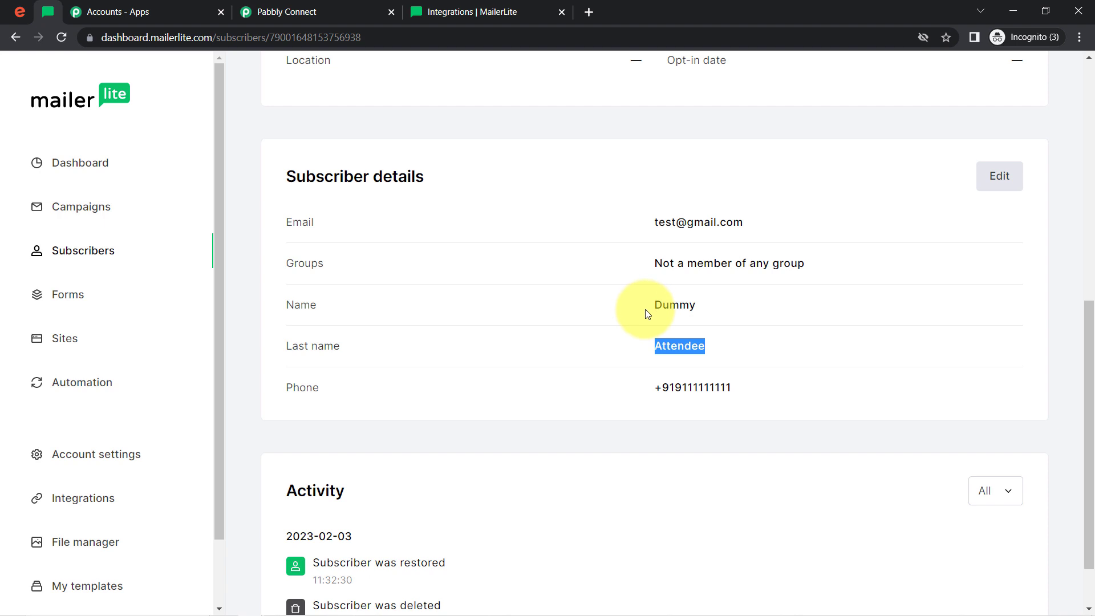
# Check the Eventbrite events list against the MailerLite subscriber details, and return to the Pabbly Connect workflow
pyautogui.click(20, 11)
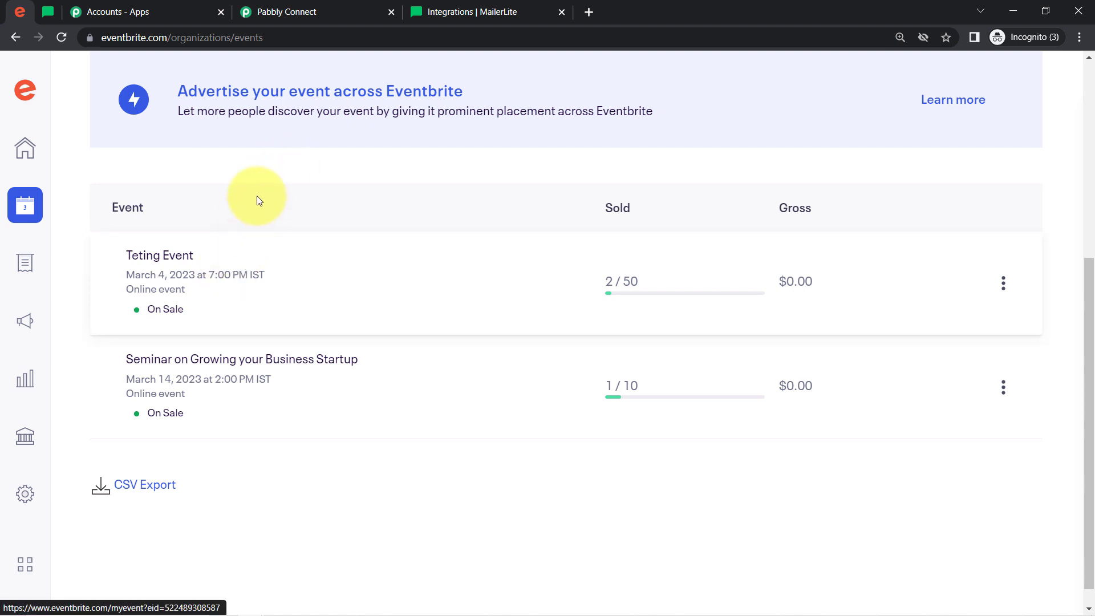
pyautogui.click(56, 12)
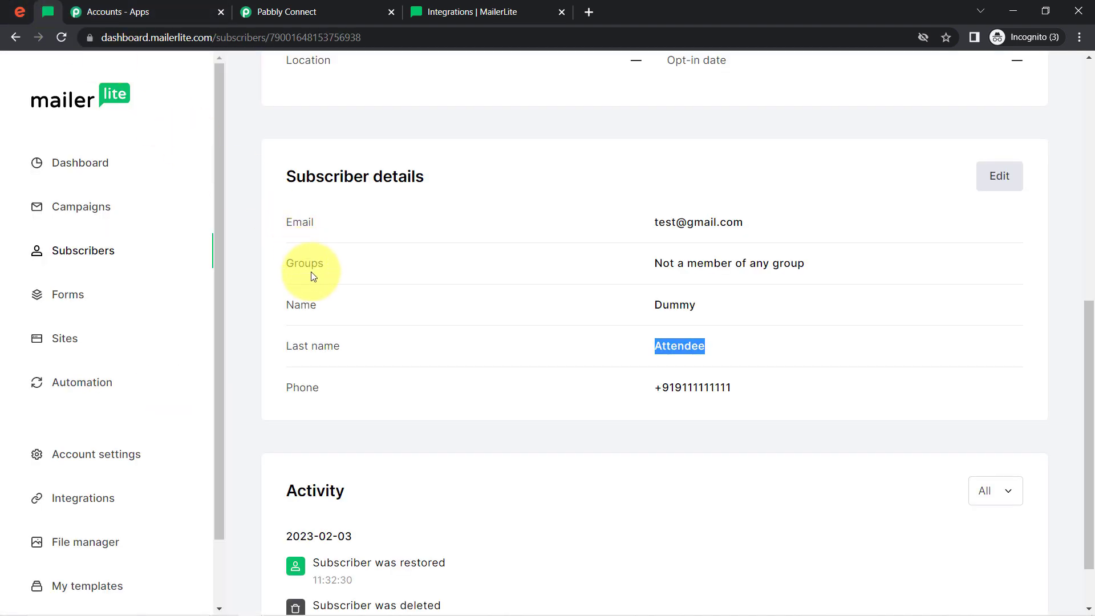
pyautogui.click(20, 12)
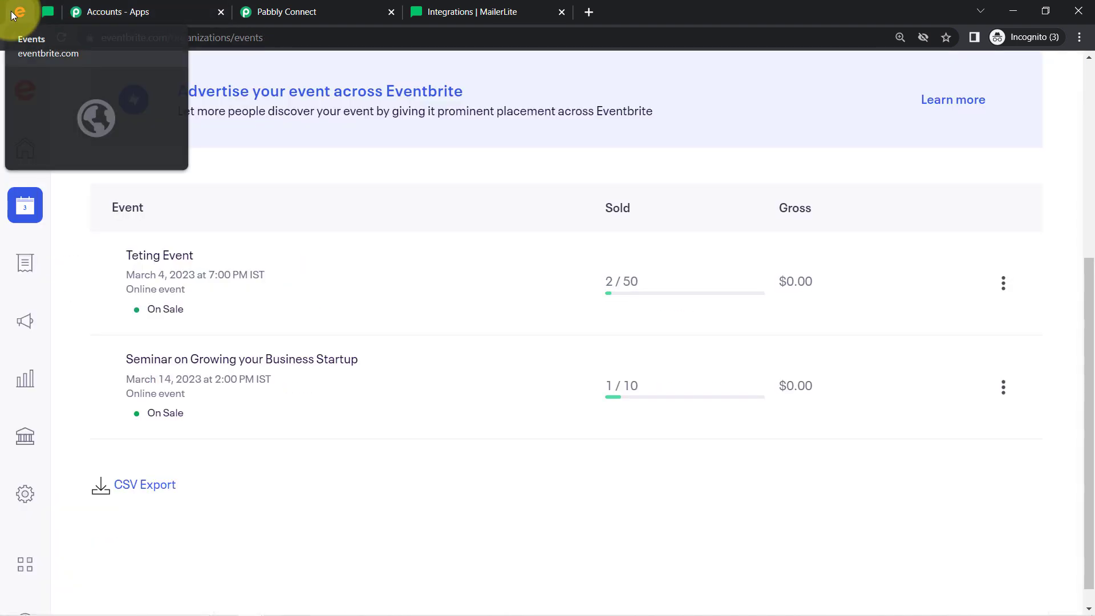
pyautogui.click(51, 12)
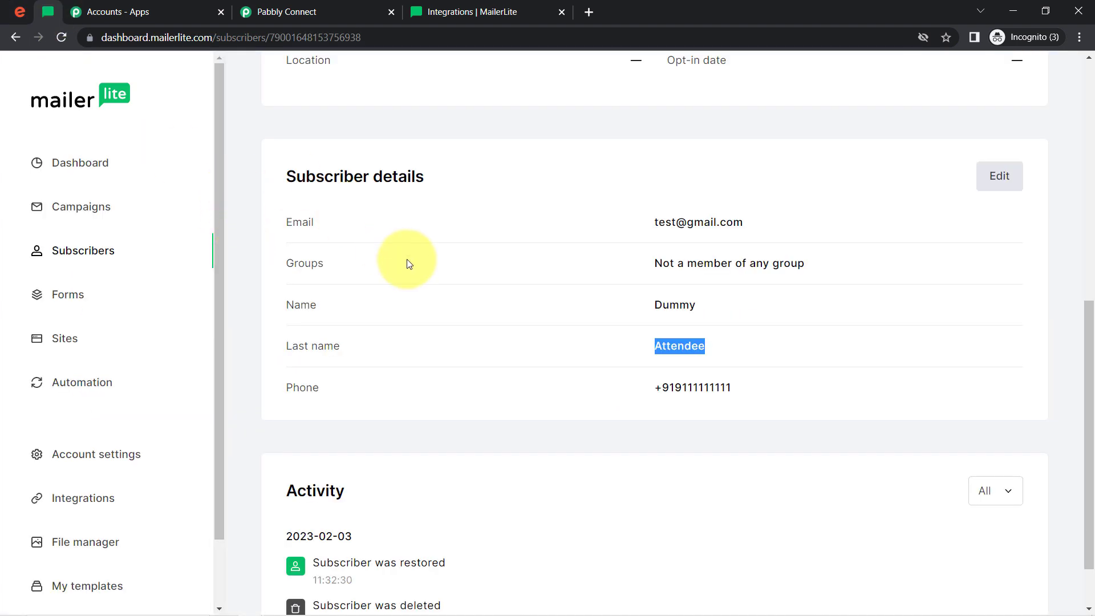
pyautogui.click(317, 11)
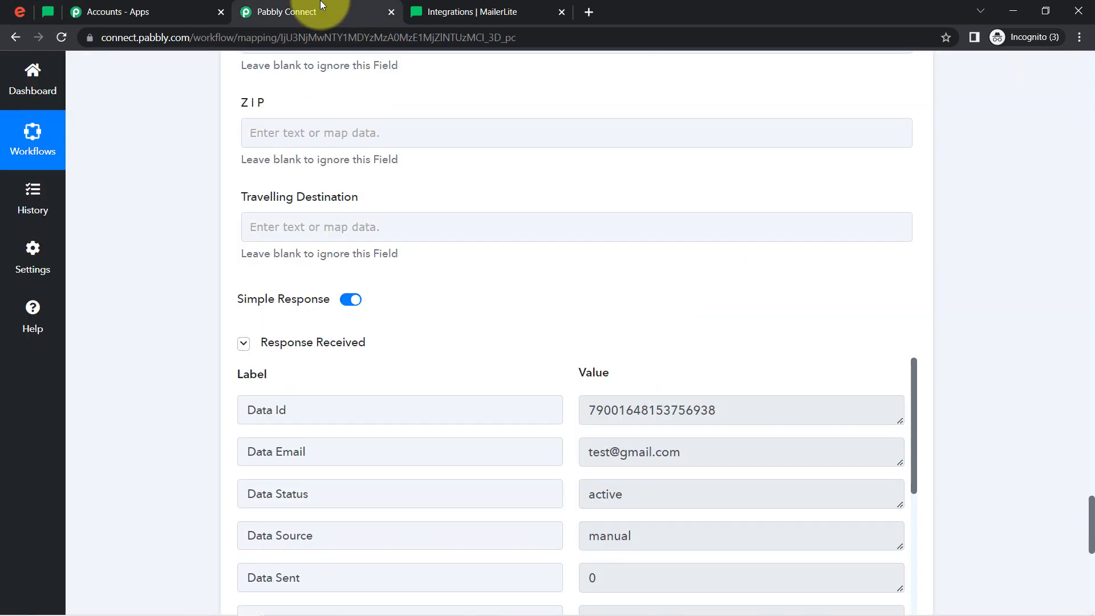
# Review the workflow from the Eventbrite New Order trigger to the MailerLite action, collapsing the expanded steps
pyautogui.moveTo(1091, 523); pyautogui.dragTo(1063, 21)
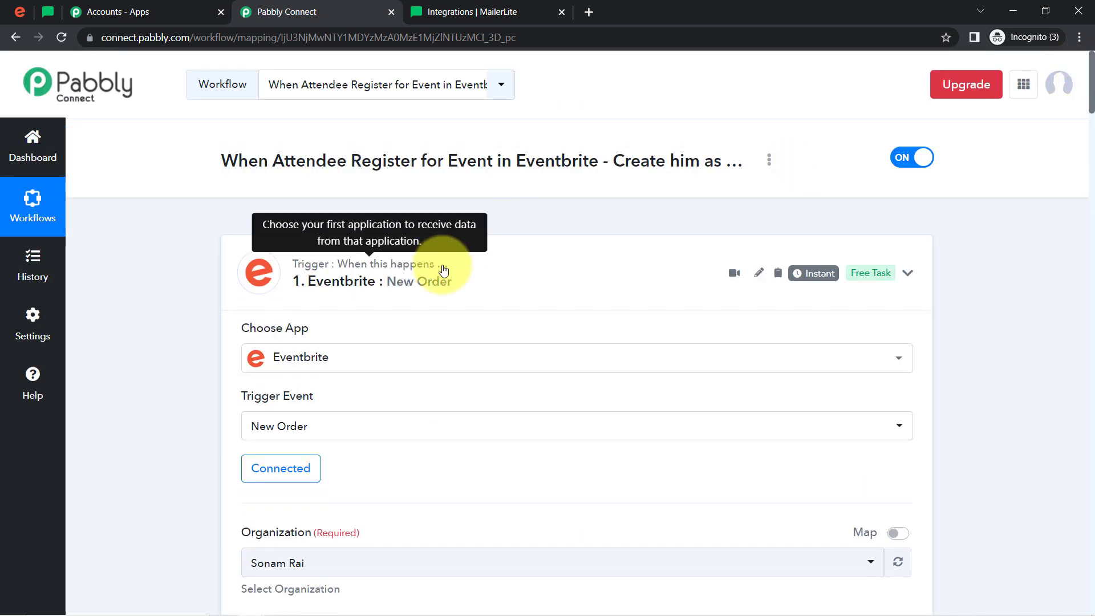
pyautogui.click(449, 270)
pyautogui.click(356, 425)
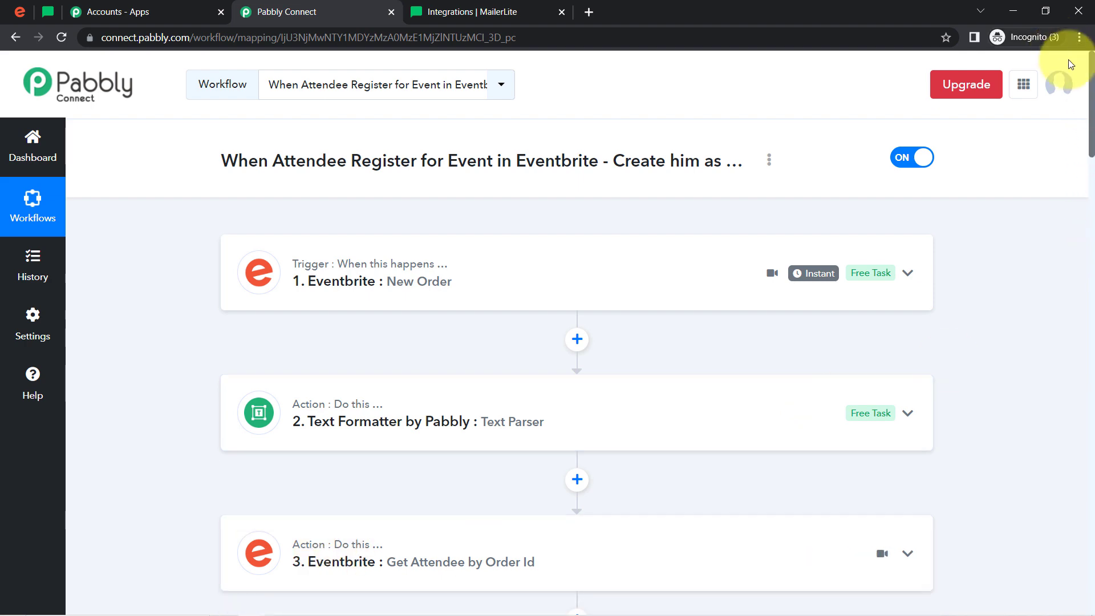
pyautogui.moveTo(1089, 133); pyautogui.dragTo(1088, 203)
pyautogui.scroll(-4, 1072, 208)
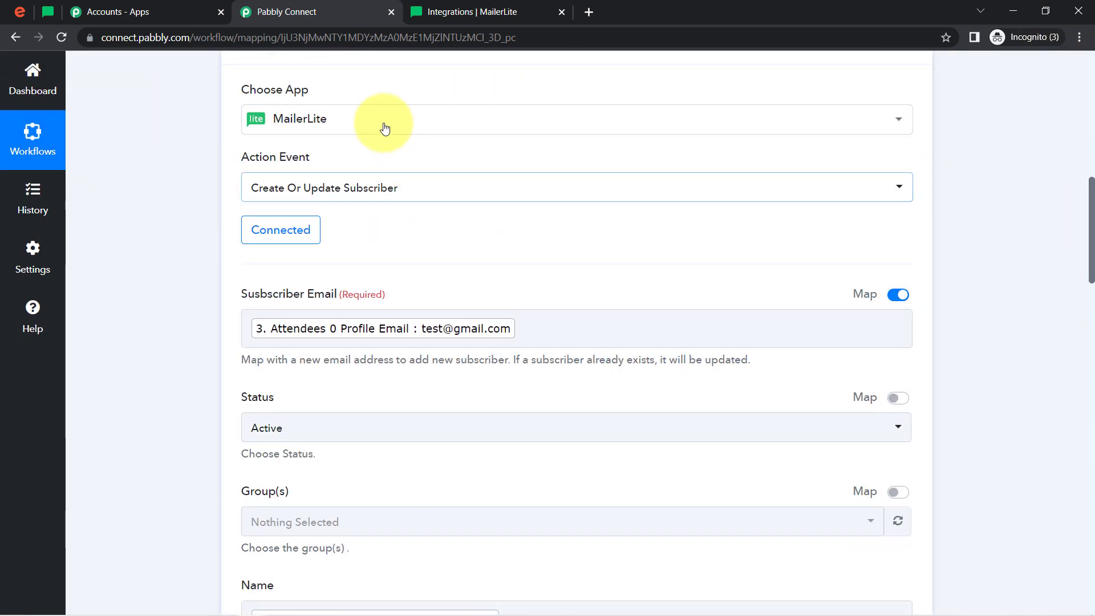
pyautogui.scroll(-2, 131, 170)
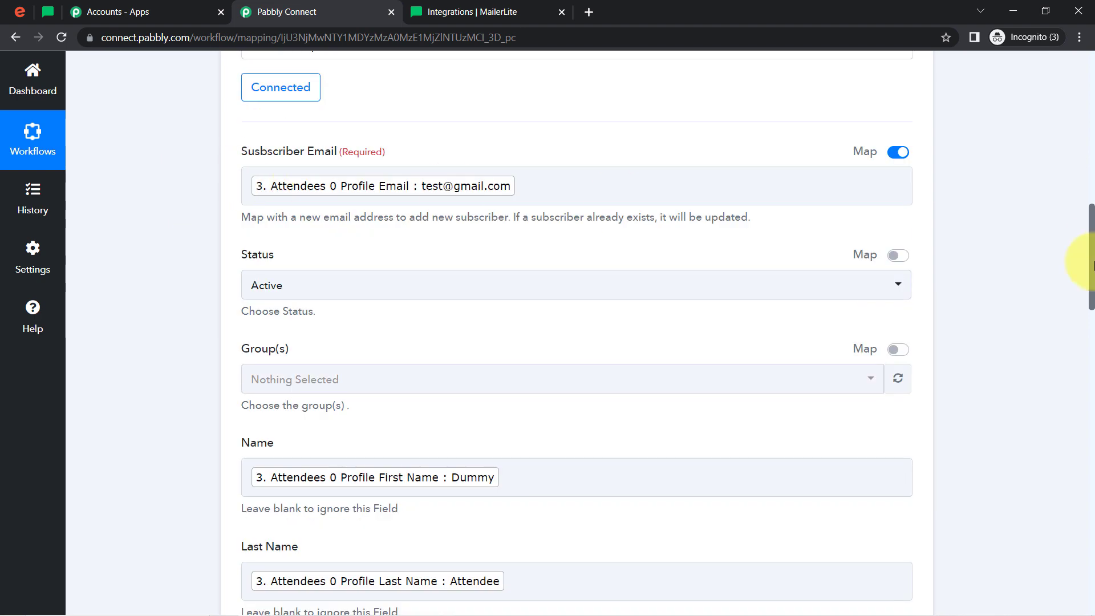
pyautogui.moveTo(1093, 232); pyautogui.dragTo(1090, 152)
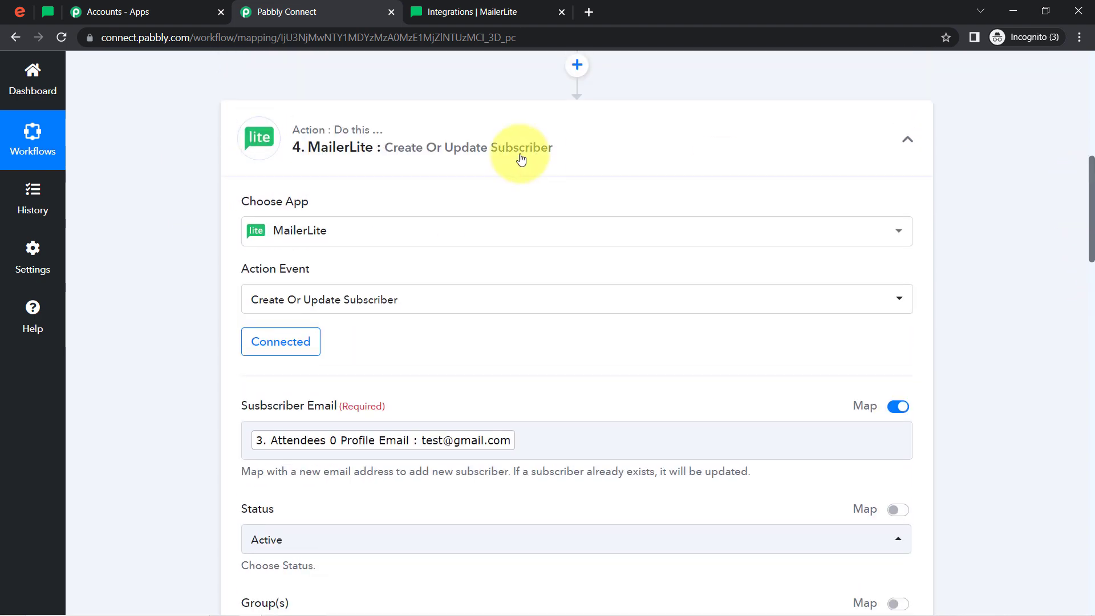
pyautogui.click(518, 154)
pyautogui.moveTo(1093, 379); pyautogui.dragTo(1026, 87)
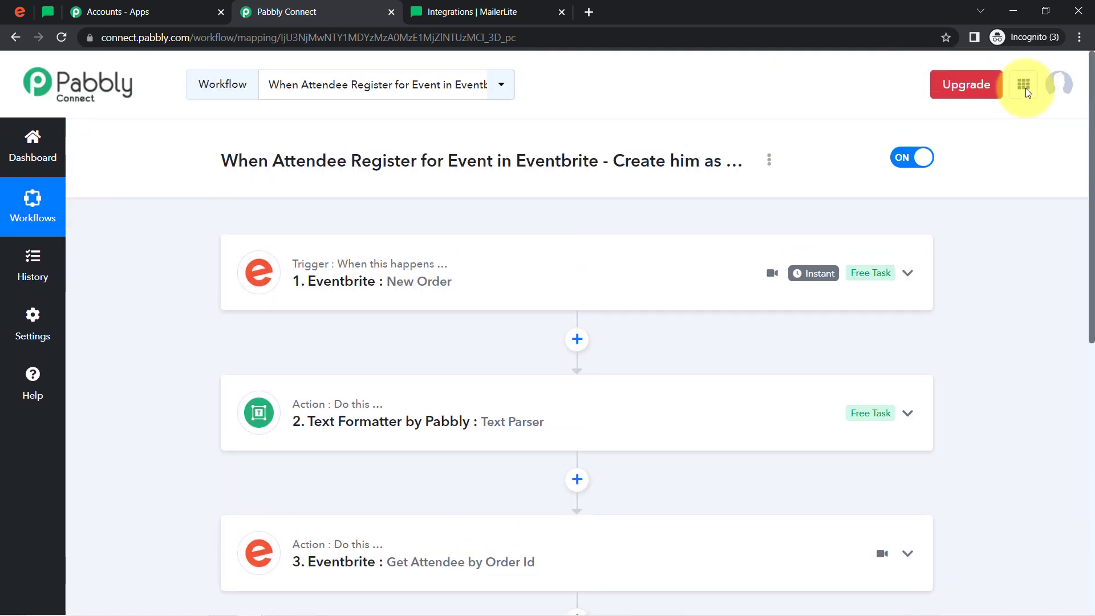
# Copy the workflow's share link and close the Share Workflow dialog
pyautogui.click(768, 162)
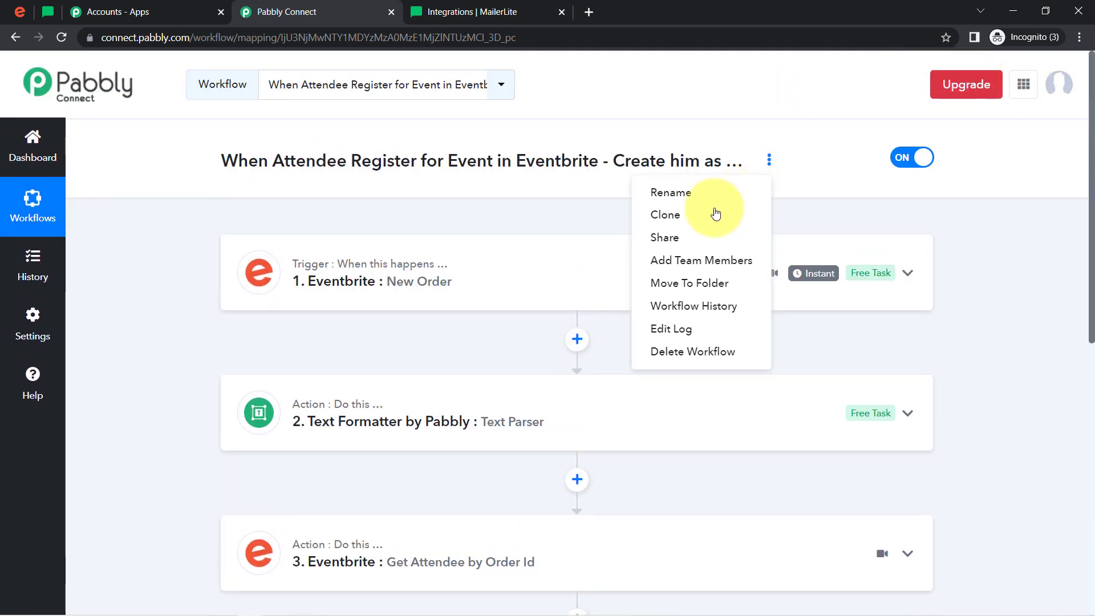
pyautogui.click(670, 236)
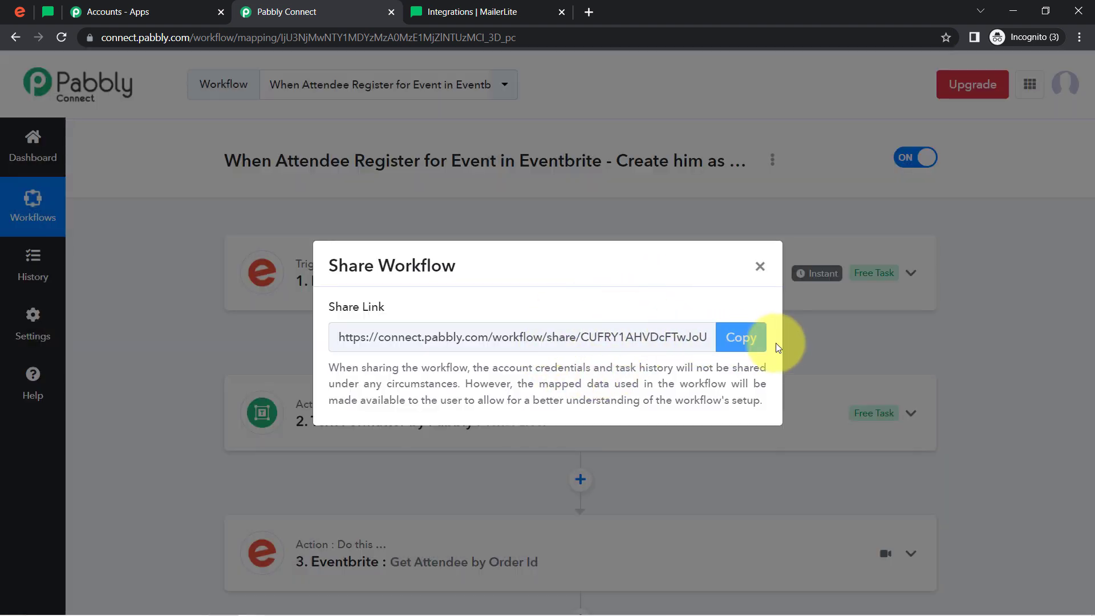
pyautogui.click(738, 338)
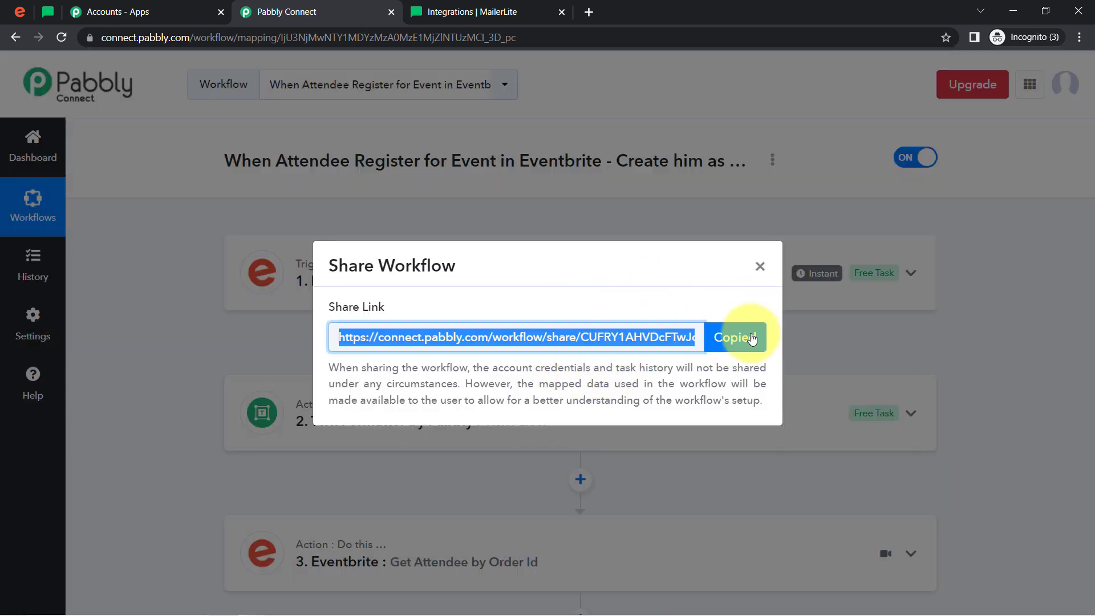
pyautogui.click(761, 268)
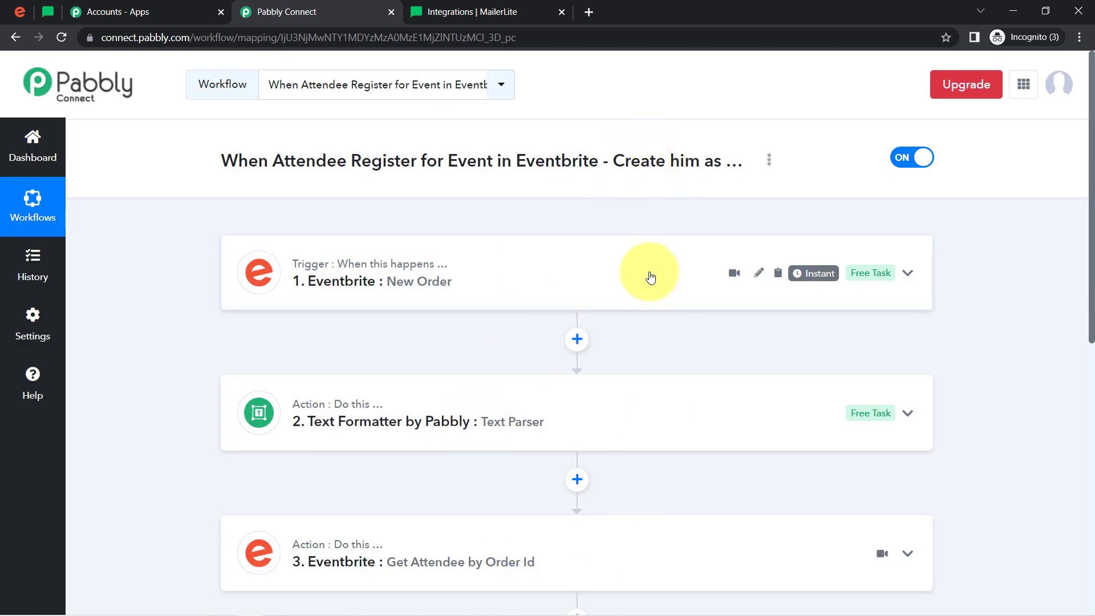
# Expand the MailerLite Create Or Update Subscriber step, examine its email, status and name mappings, and return to the workflow's start
pyautogui.moveTo(1091, 139); pyautogui.dragTo(1093, 342)
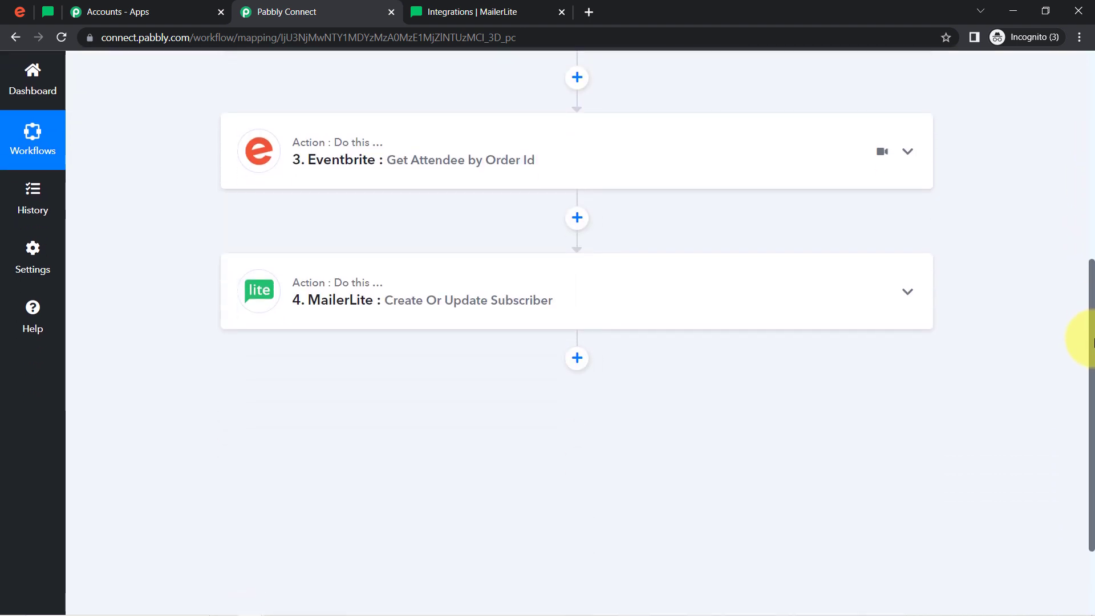
pyautogui.click(460, 322)
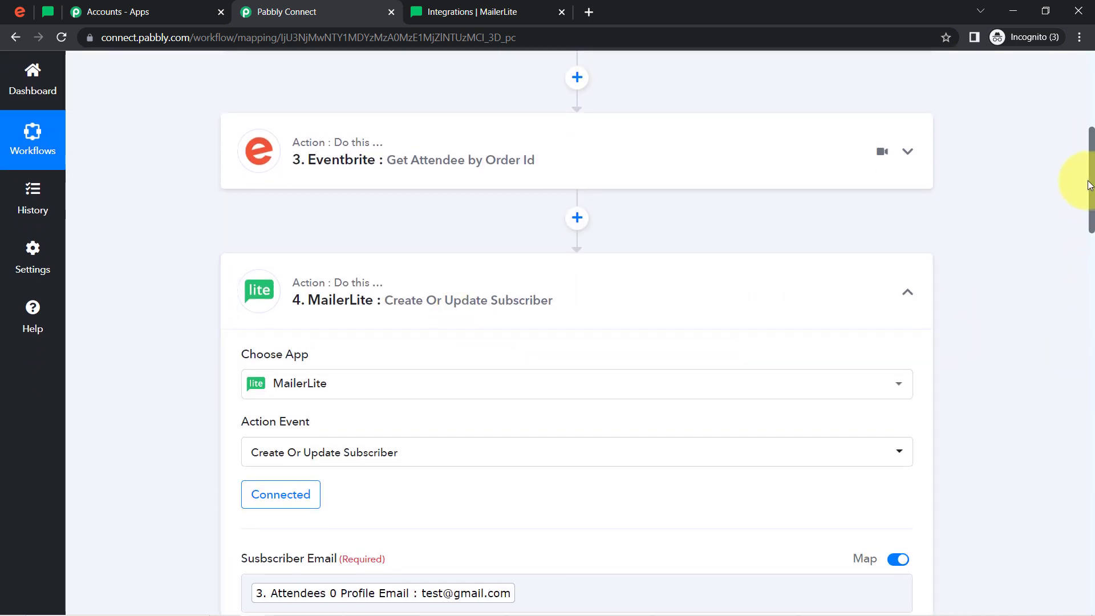
pyautogui.scroll(-5, 1076, 244)
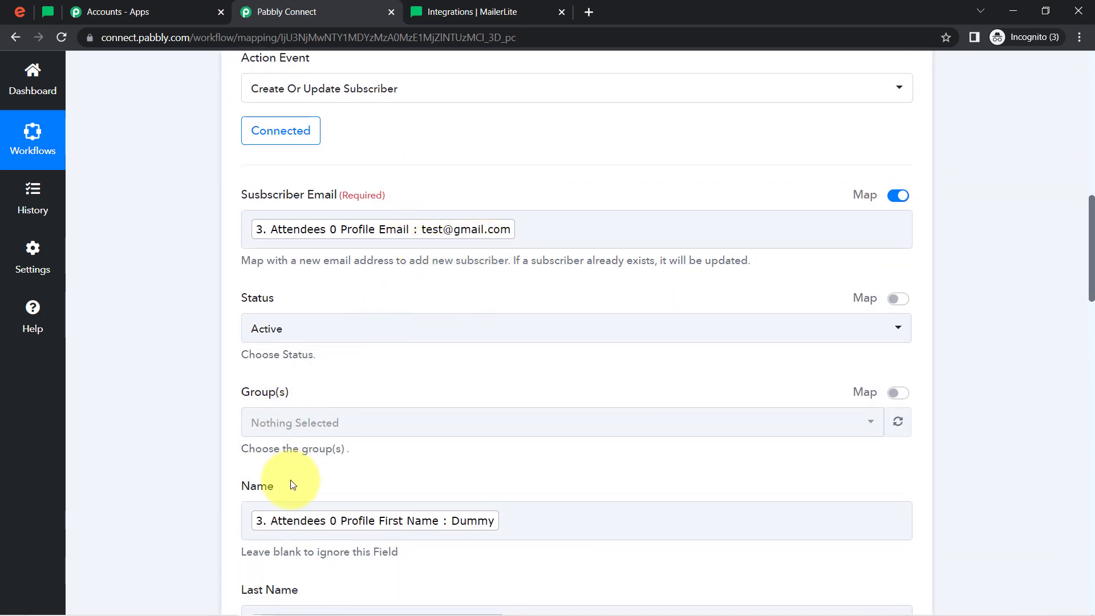
pyautogui.moveTo(1091, 251); pyautogui.dragTo(1089, 268)
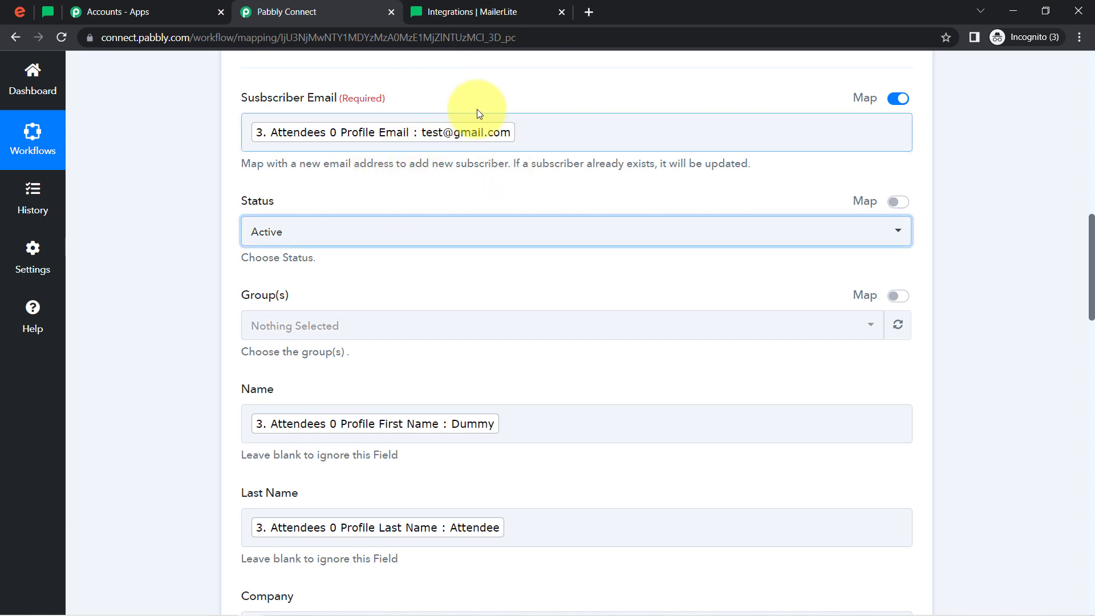
pyautogui.click(481, 101)
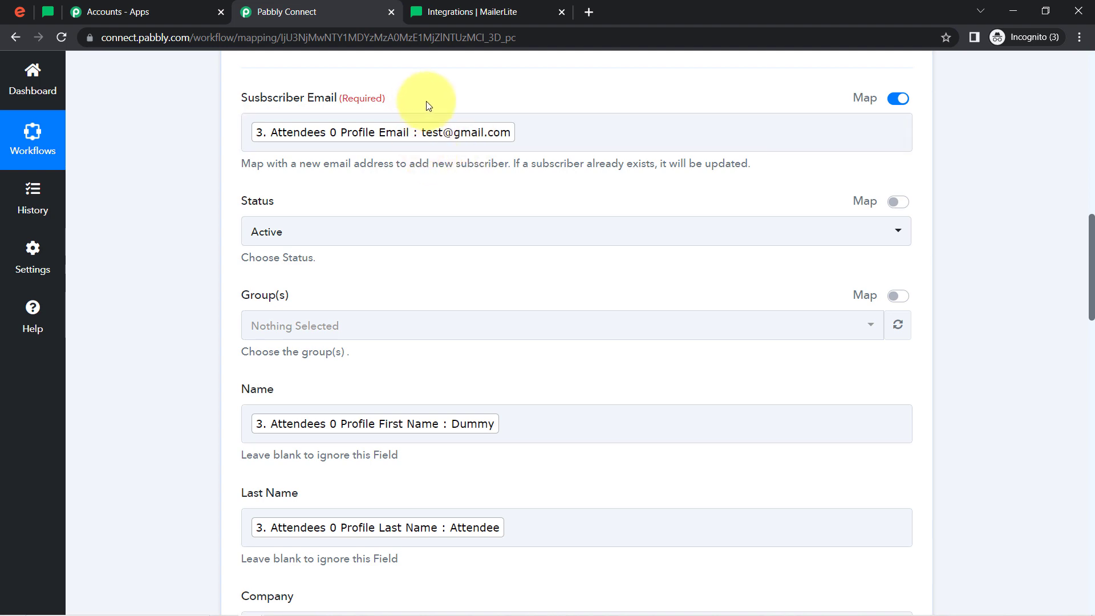
pyautogui.click(415, 134)
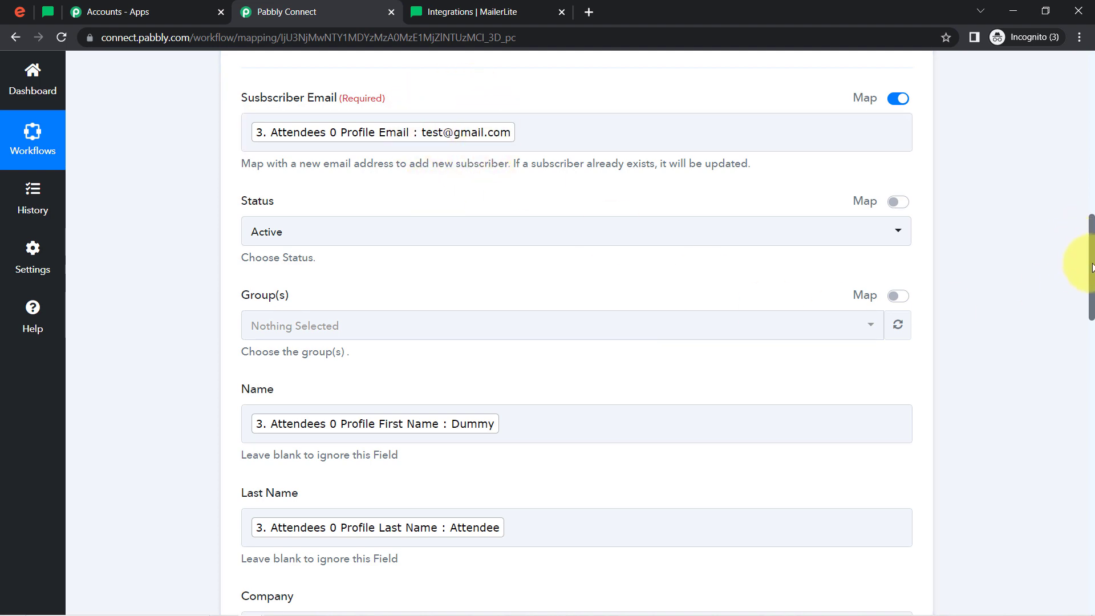
pyautogui.moveTo(1092, 267); pyautogui.dragTo(1055, 69)
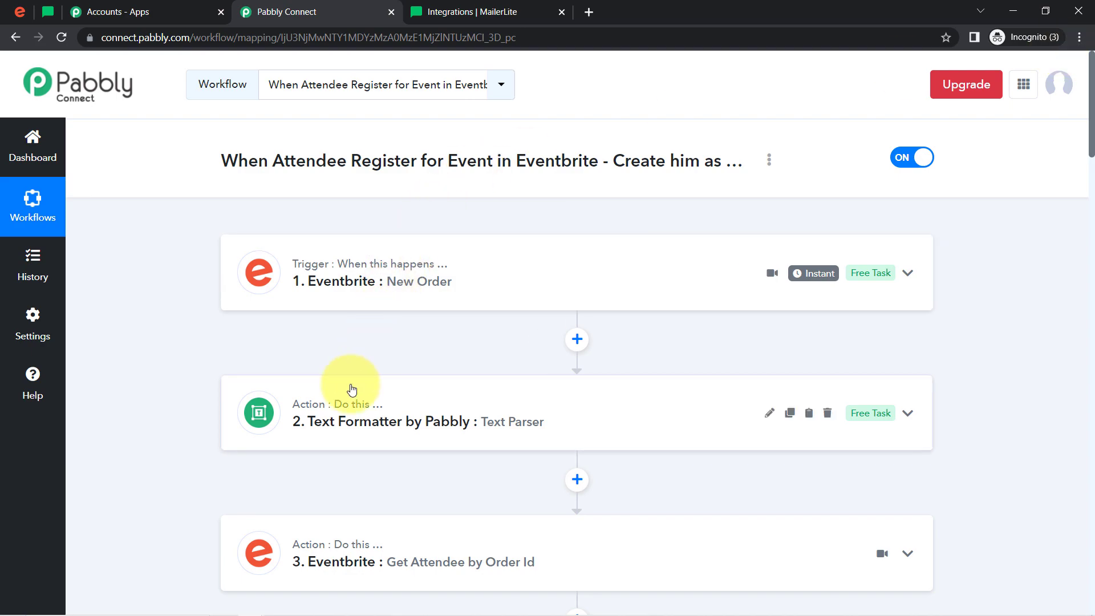